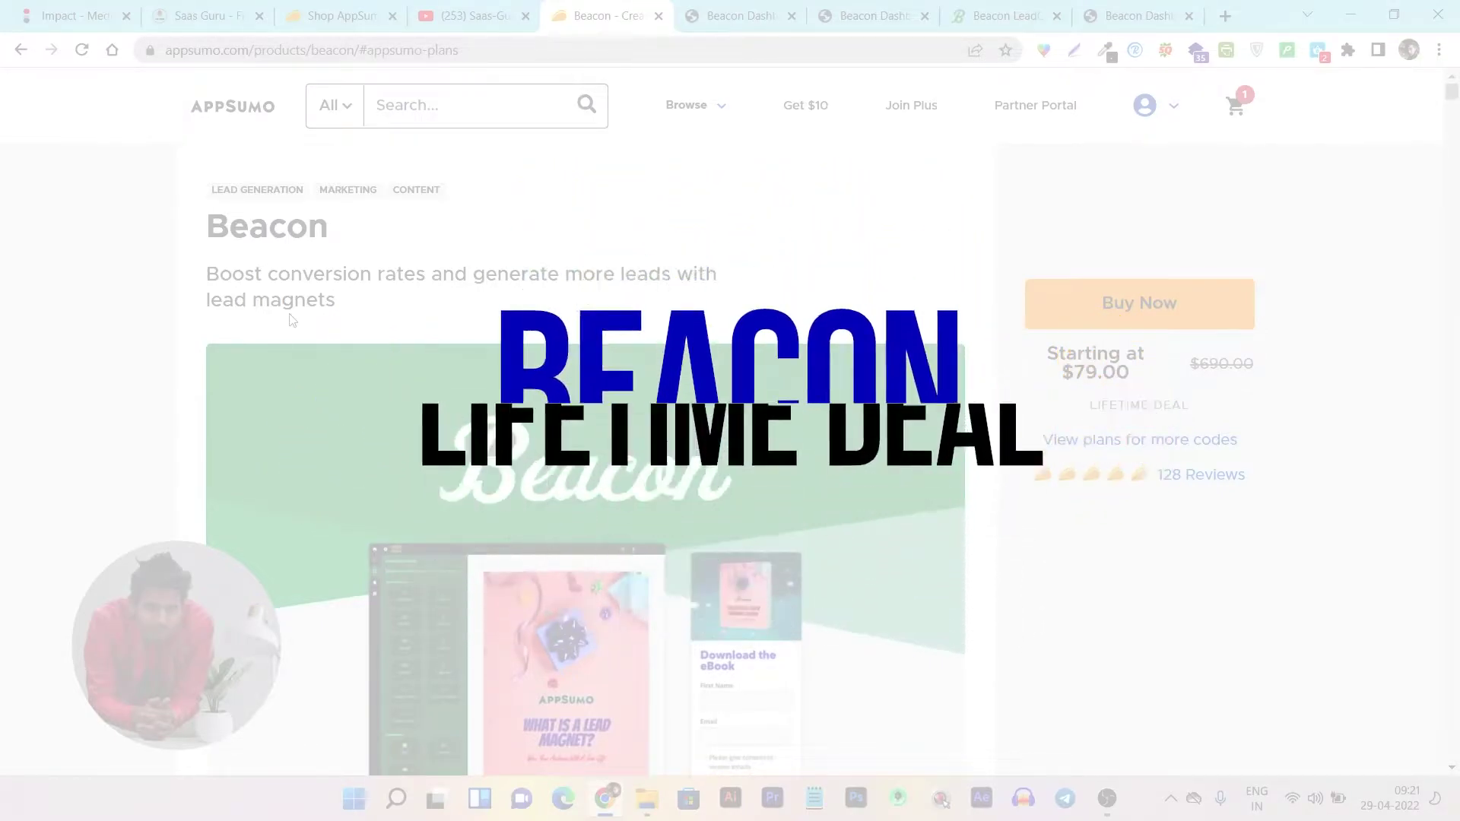
pyautogui.scroll(-1, 289, 320)
pyautogui.scroll(2, 289, 319)
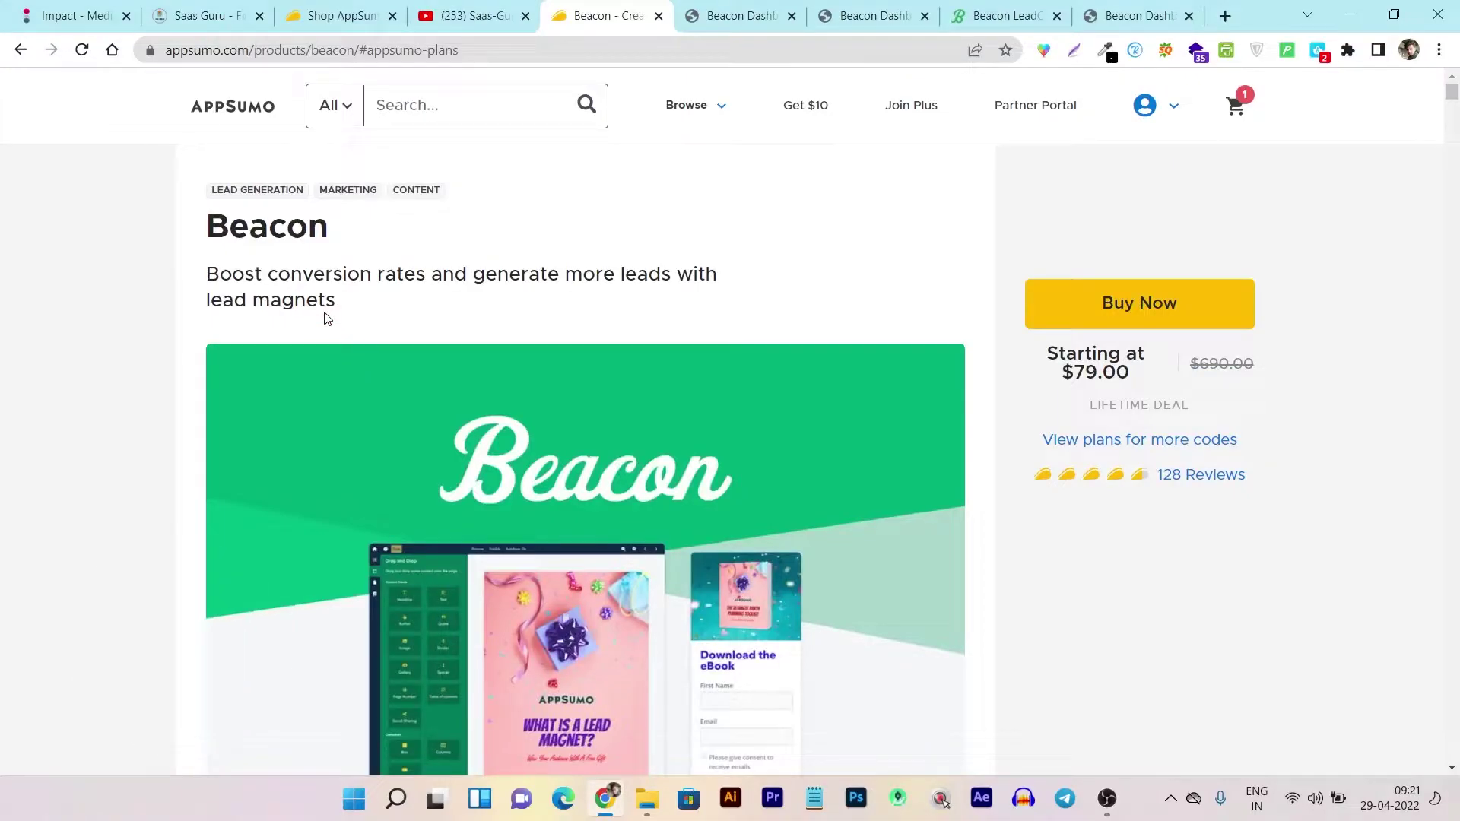
pyautogui.scroll(-2, 324, 318)
pyautogui.scroll(-1, 325, 318)
pyautogui.scroll(-1, 324, 317)
pyautogui.scroll(-3, 324, 318)
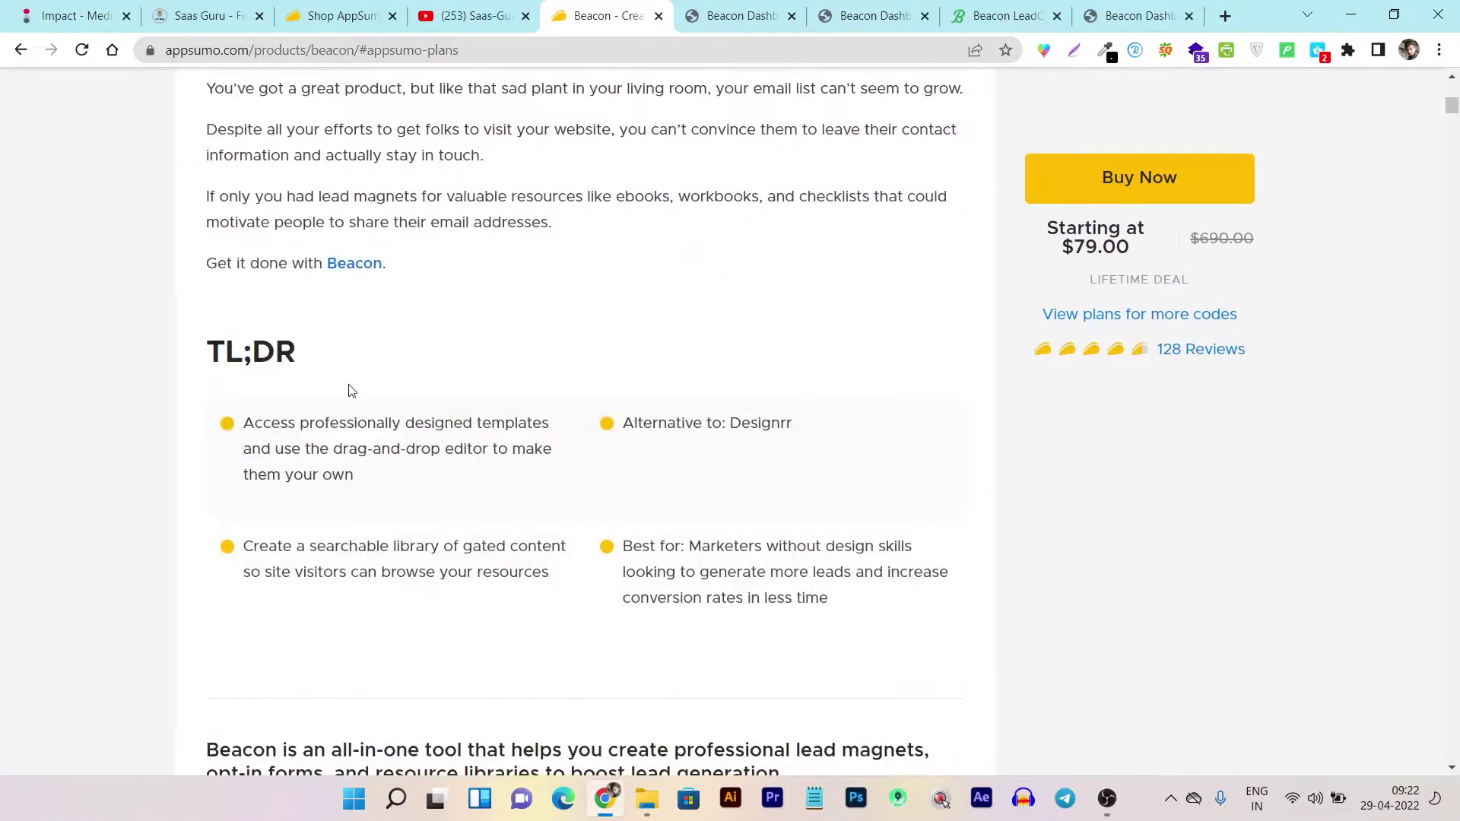
pyautogui.scroll(-2, 342, 377)
pyautogui.scroll(-2, 354, 399)
pyautogui.scroll(-2, 357, 407)
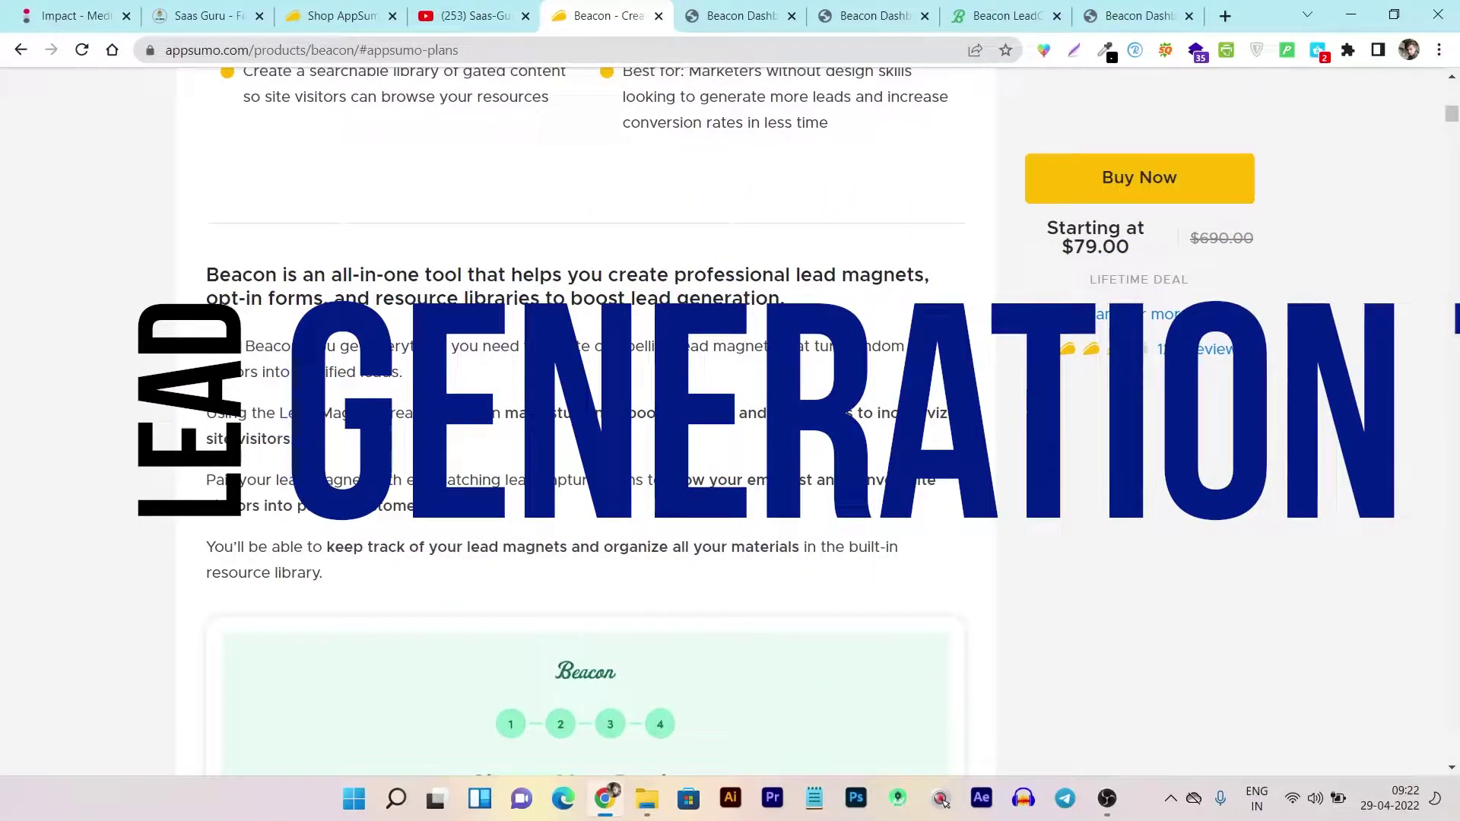
pyautogui.scroll(-3, 358, 414)
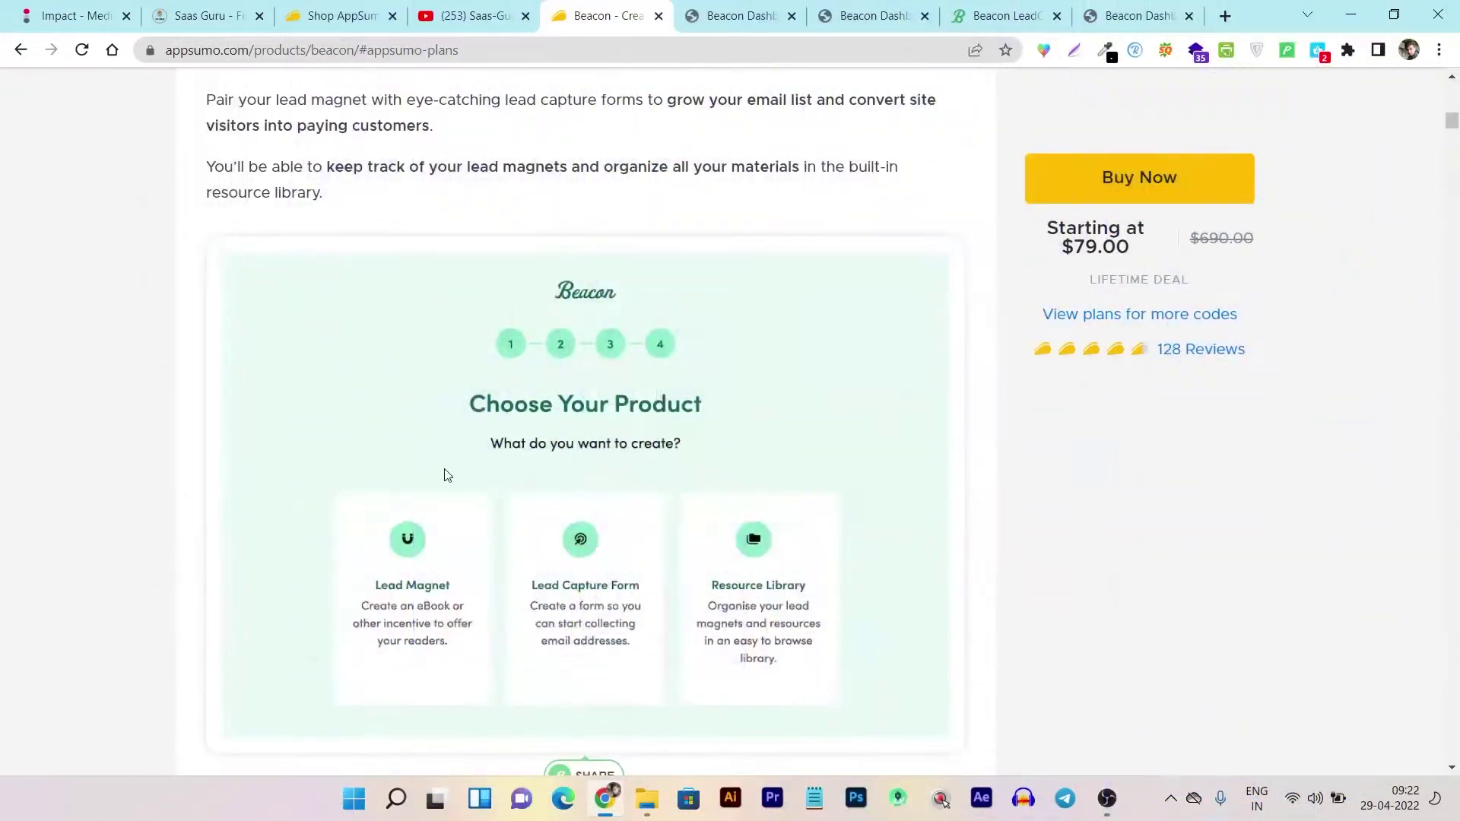
pyautogui.scroll(2, 649, 493)
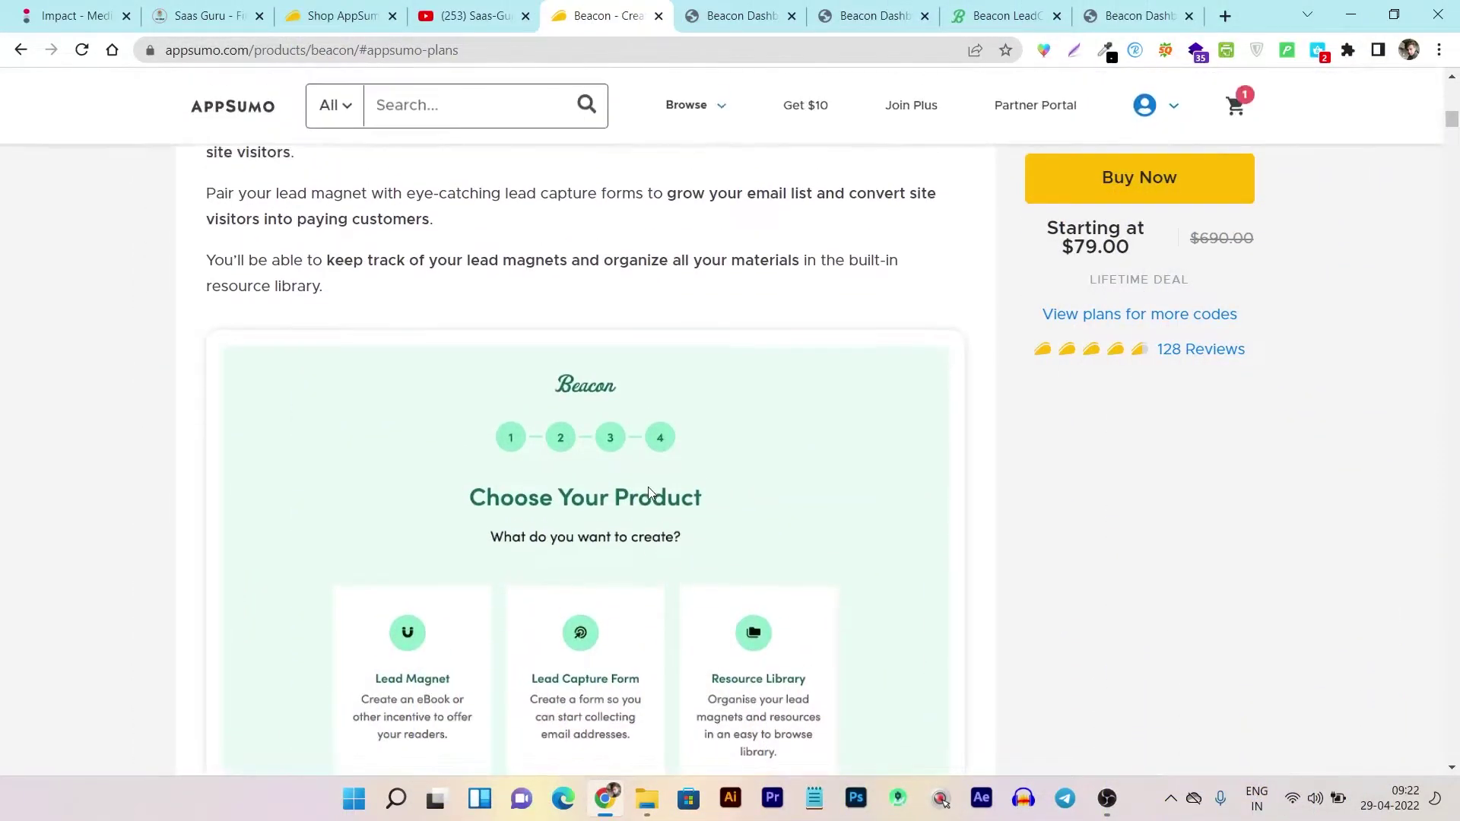
# Glance at Beacon's onboarding page, then go back to the AppSumo deal's pricing plans
pyautogui.click(739, 15)
pyautogui.click(605, 15)
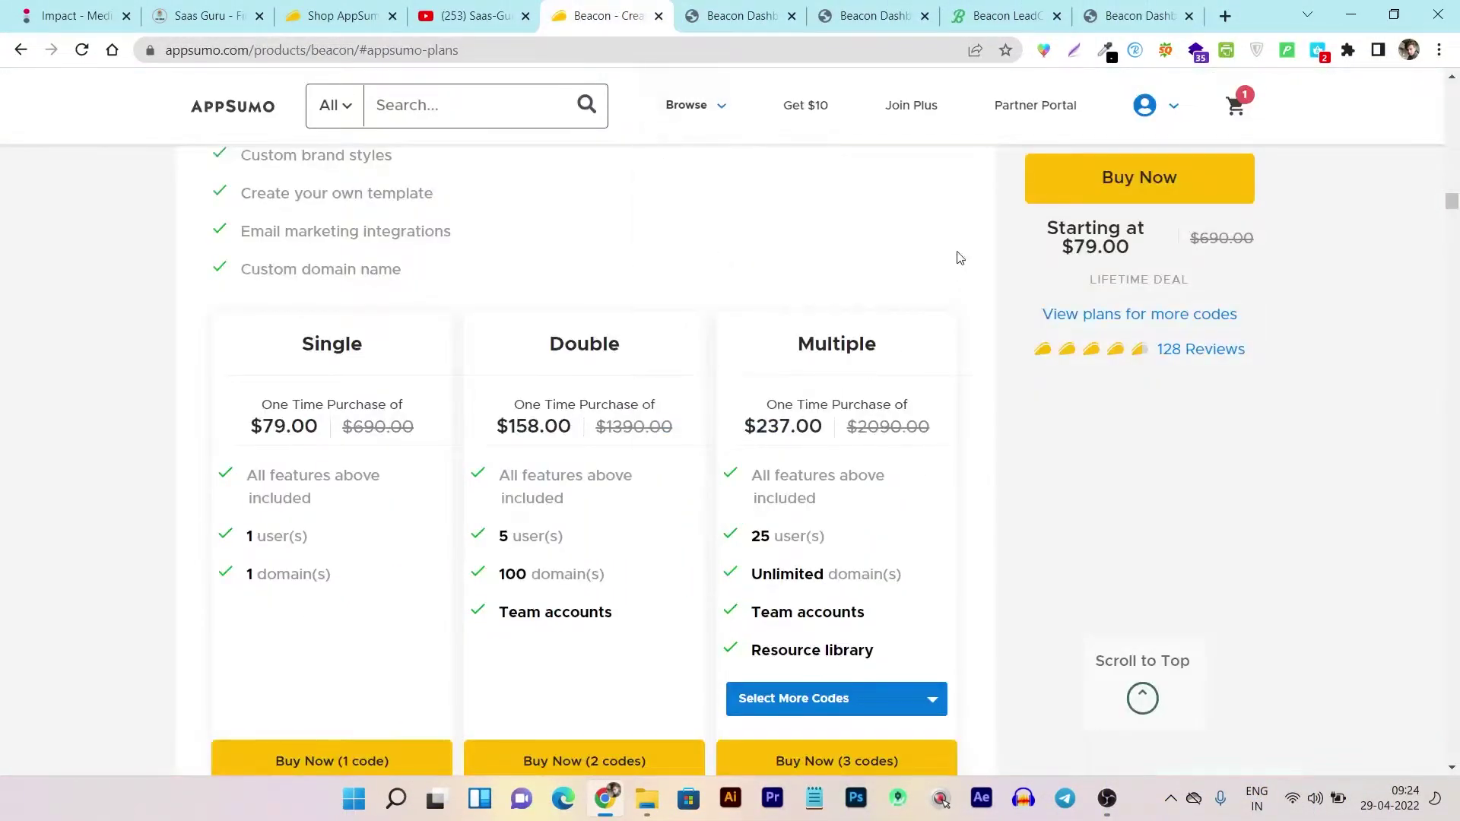
pyautogui.scroll(-2, 1004, 473)
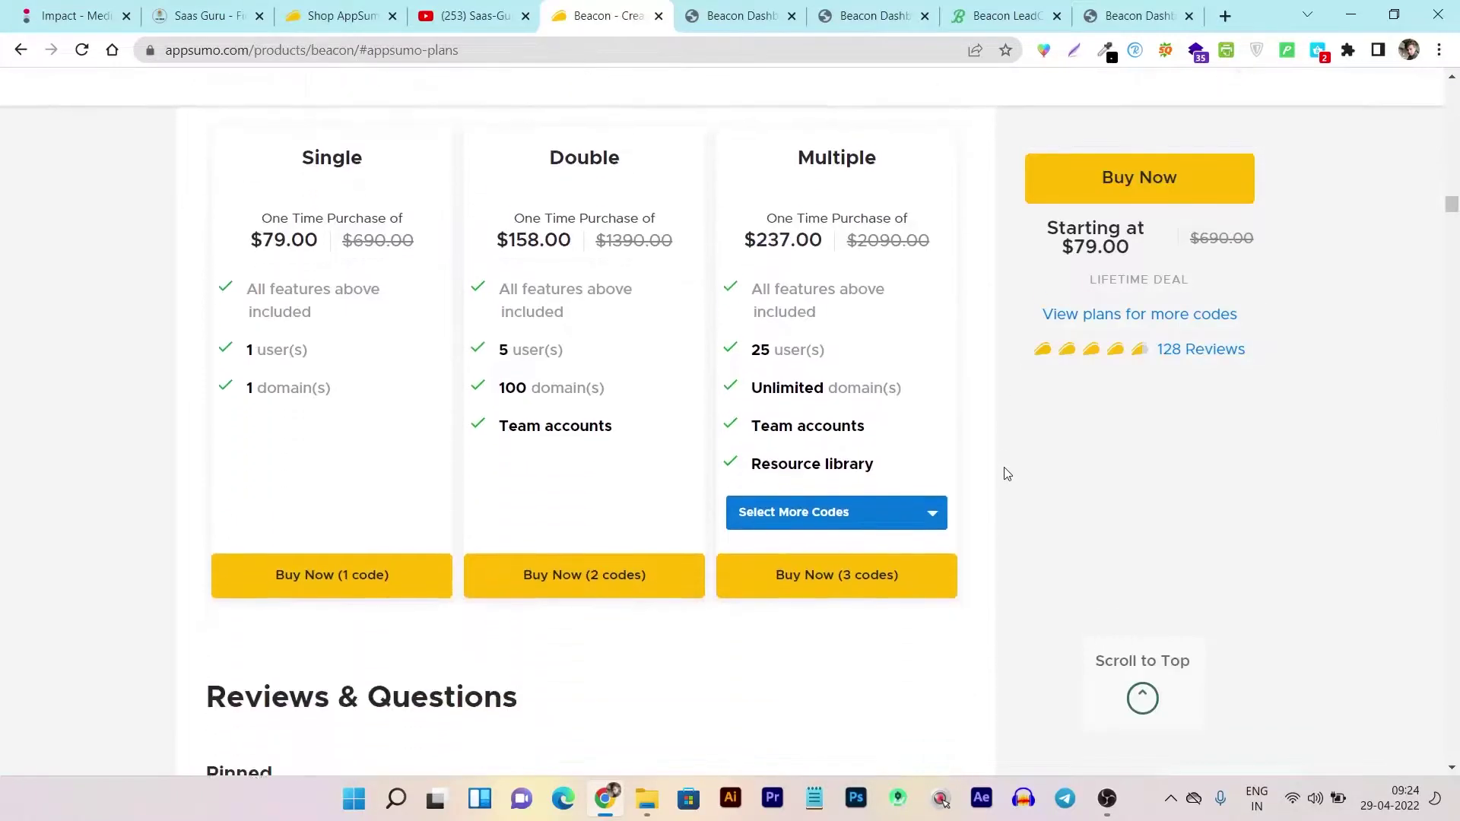
pyautogui.scroll(2, 1005, 473)
pyautogui.scroll(3, 930, 293)
# View Beacon's Choose Your Product options: Lead Magnet, Lead Capture Form and Resource Library
pyautogui.click(740, 14)
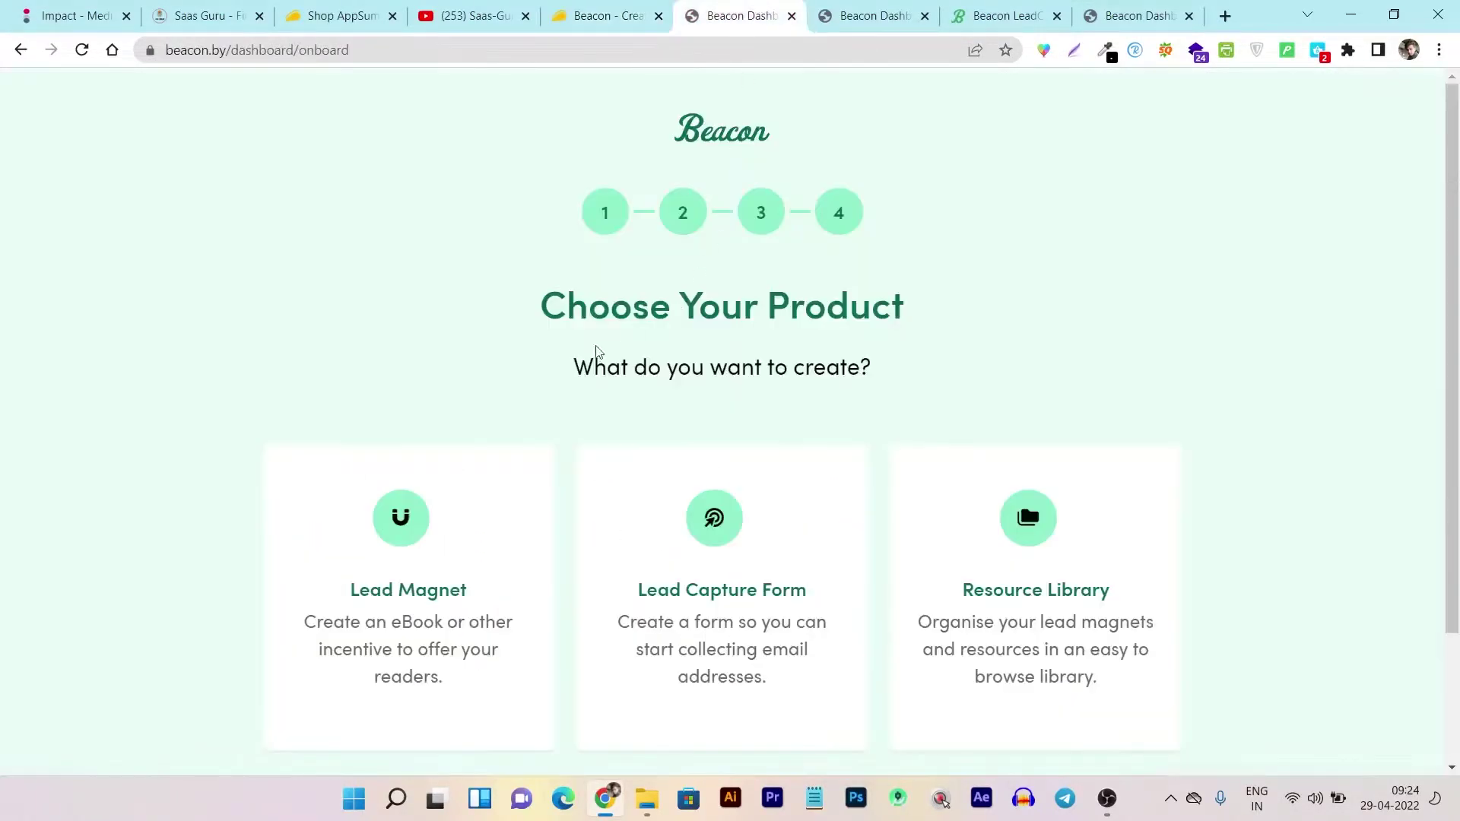
pyautogui.scroll(-1, 480, 399)
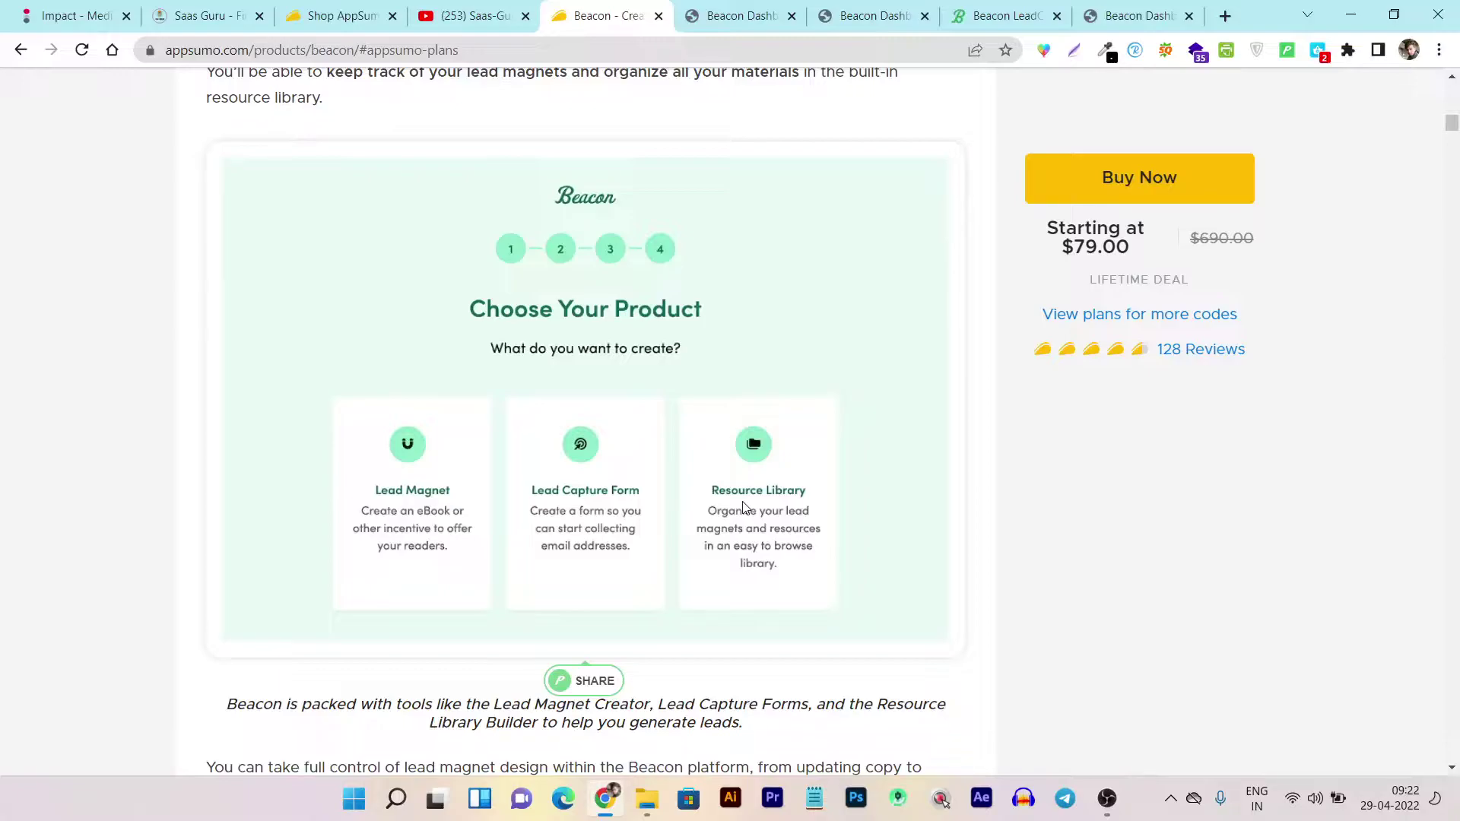
pyautogui.scroll(-2, 744, 506)
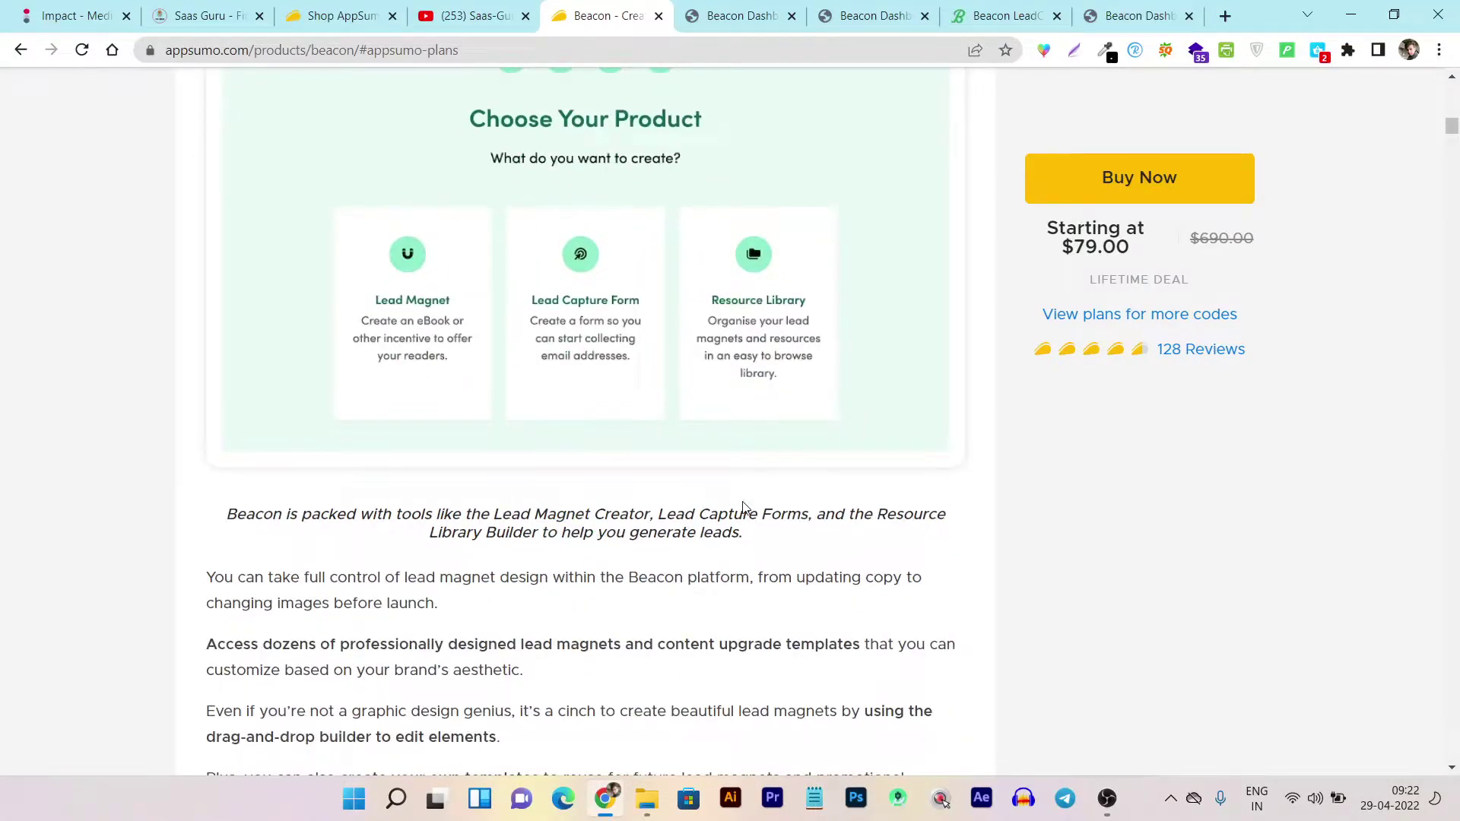
pyautogui.scroll(-3, 743, 505)
pyautogui.scroll(-3, 744, 506)
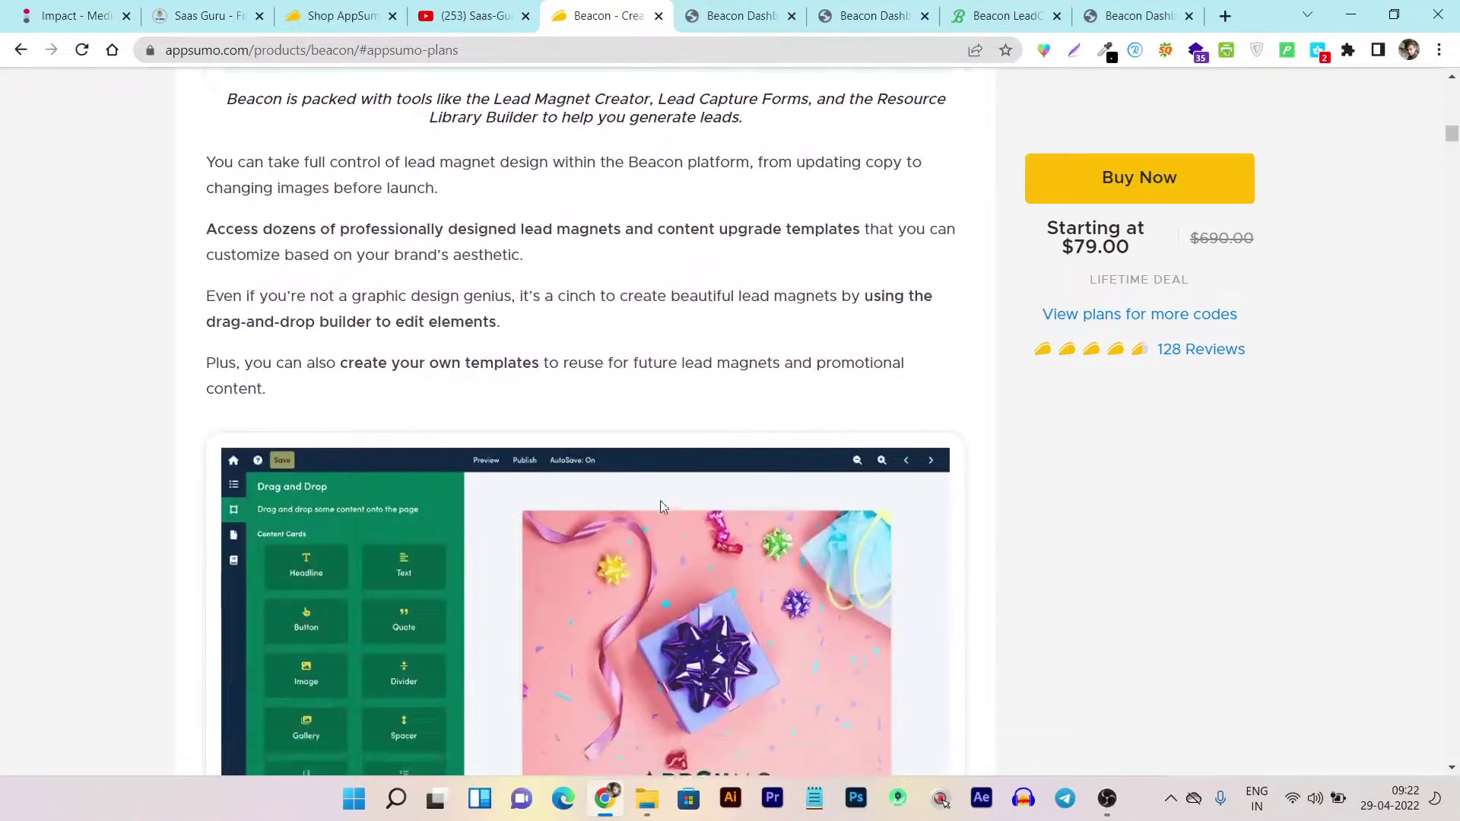
pyautogui.scroll(-3, 660, 501)
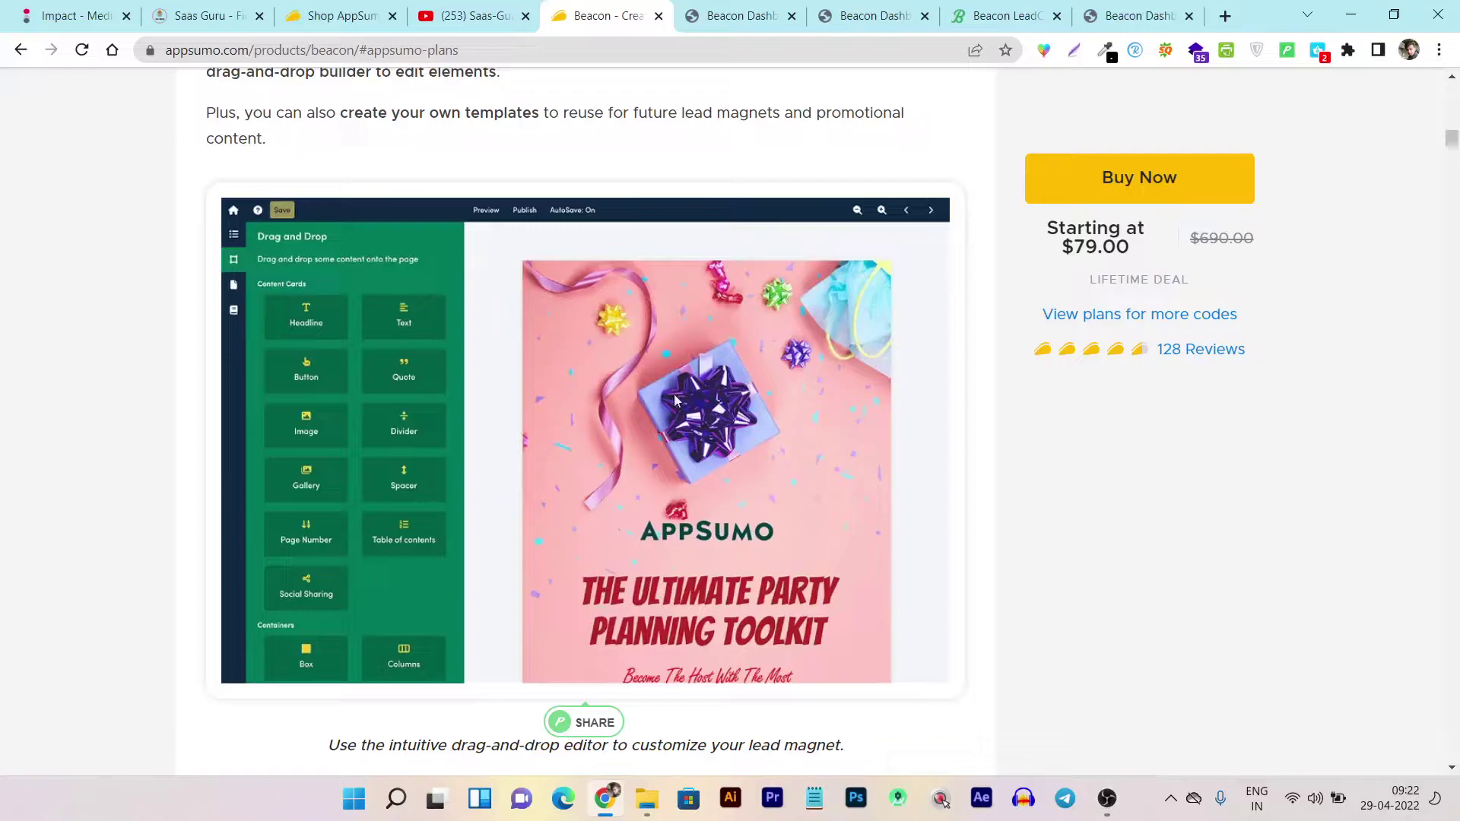
pyautogui.scroll(6, 826, 508)
pyautogui.scroll(4, 827, 508)
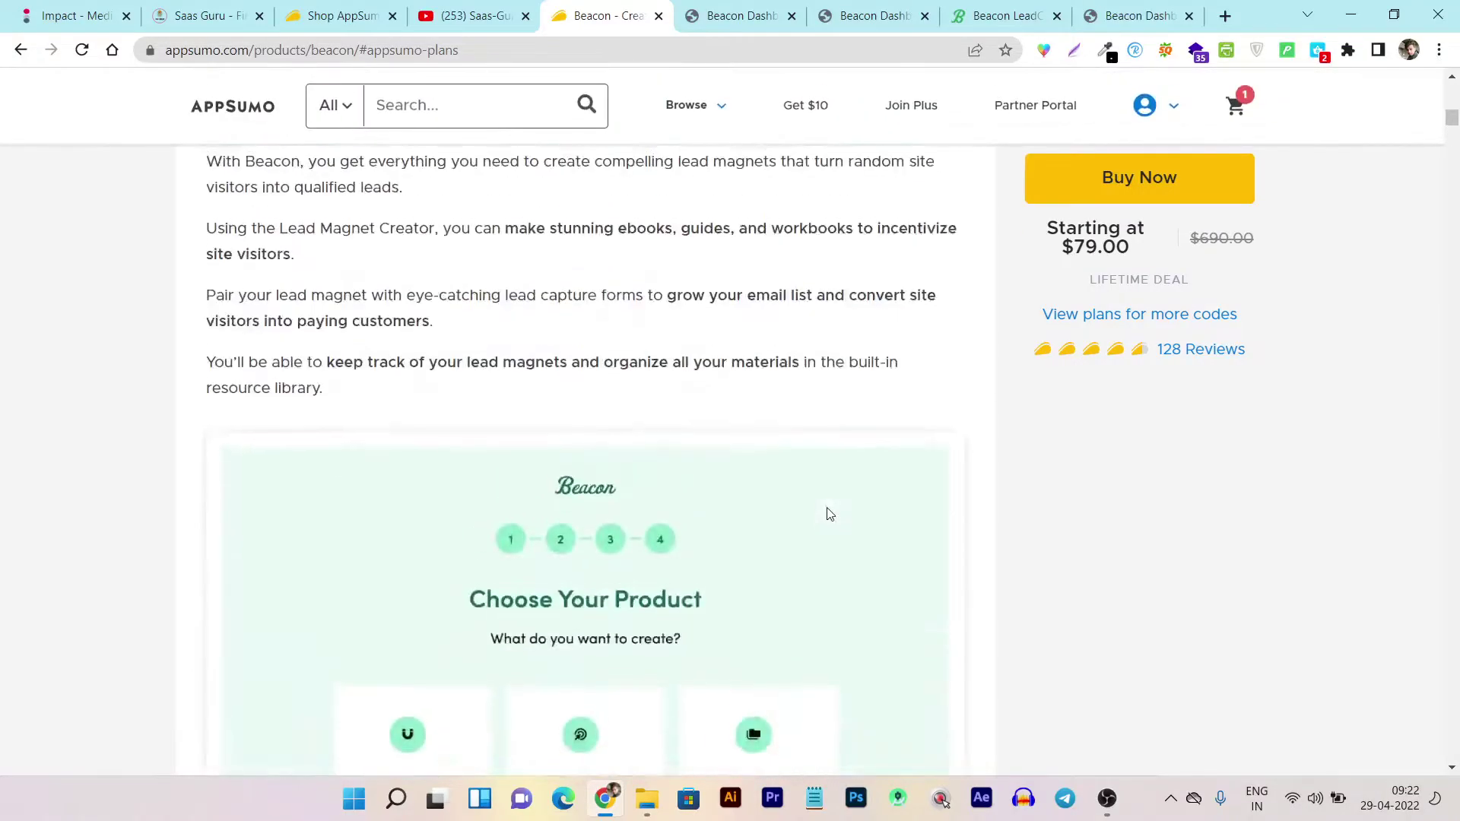
pyautogui.scroll(8, 829, 514)
pyautogui.scroll(-2, 707, 518)
pyautogui.scroll(-2, 707, 519)
pyautogui.scroll(-1, 703, 519)
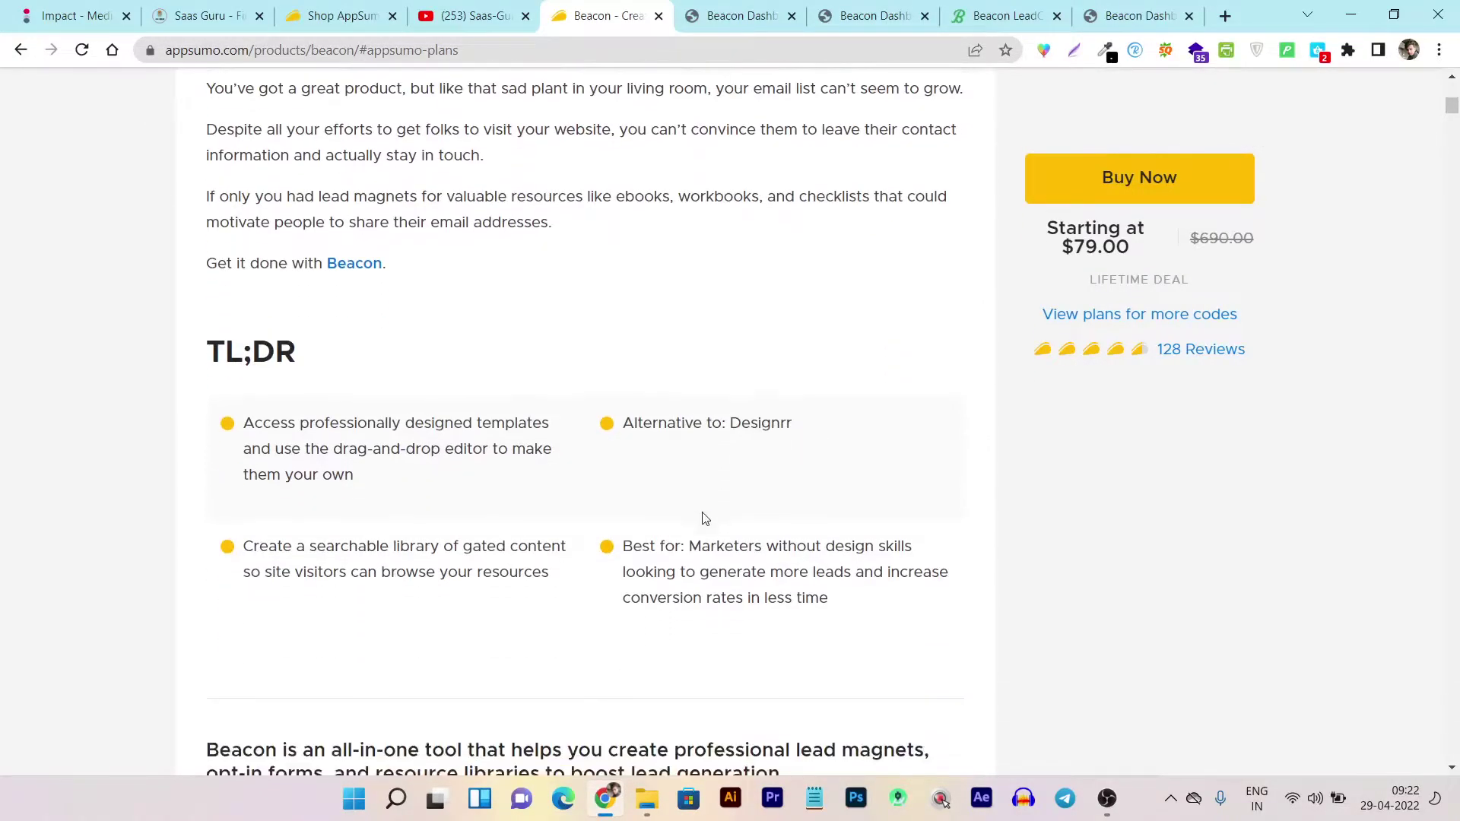
pyautogui.scroll(-1, 704, 518)
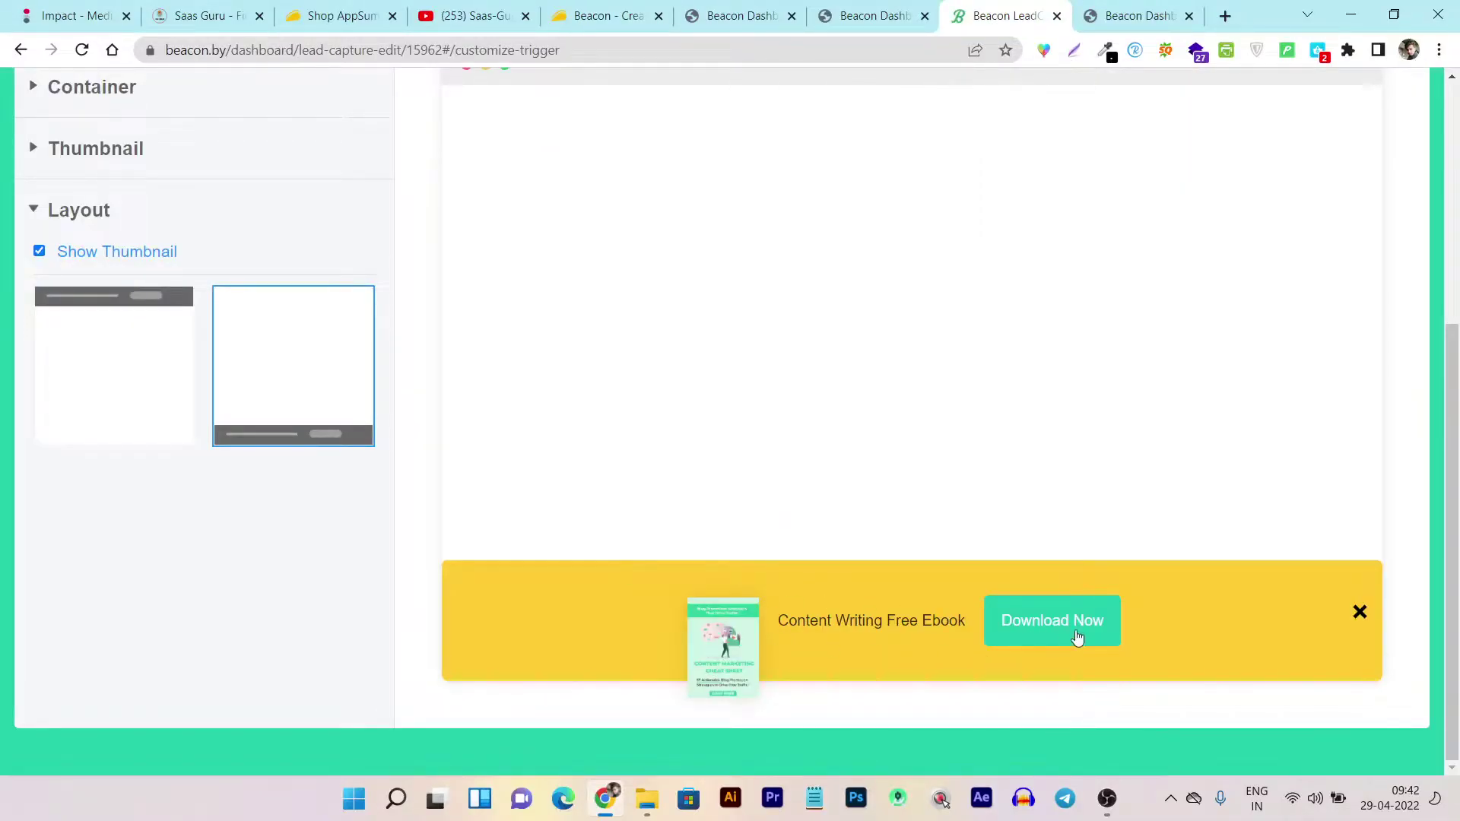
pyautogui.scroll(5, 685, 457)
# Review the lead form's popup step with its Thumbnail and Layout settings expanded
pyautogui.click(337, 205)
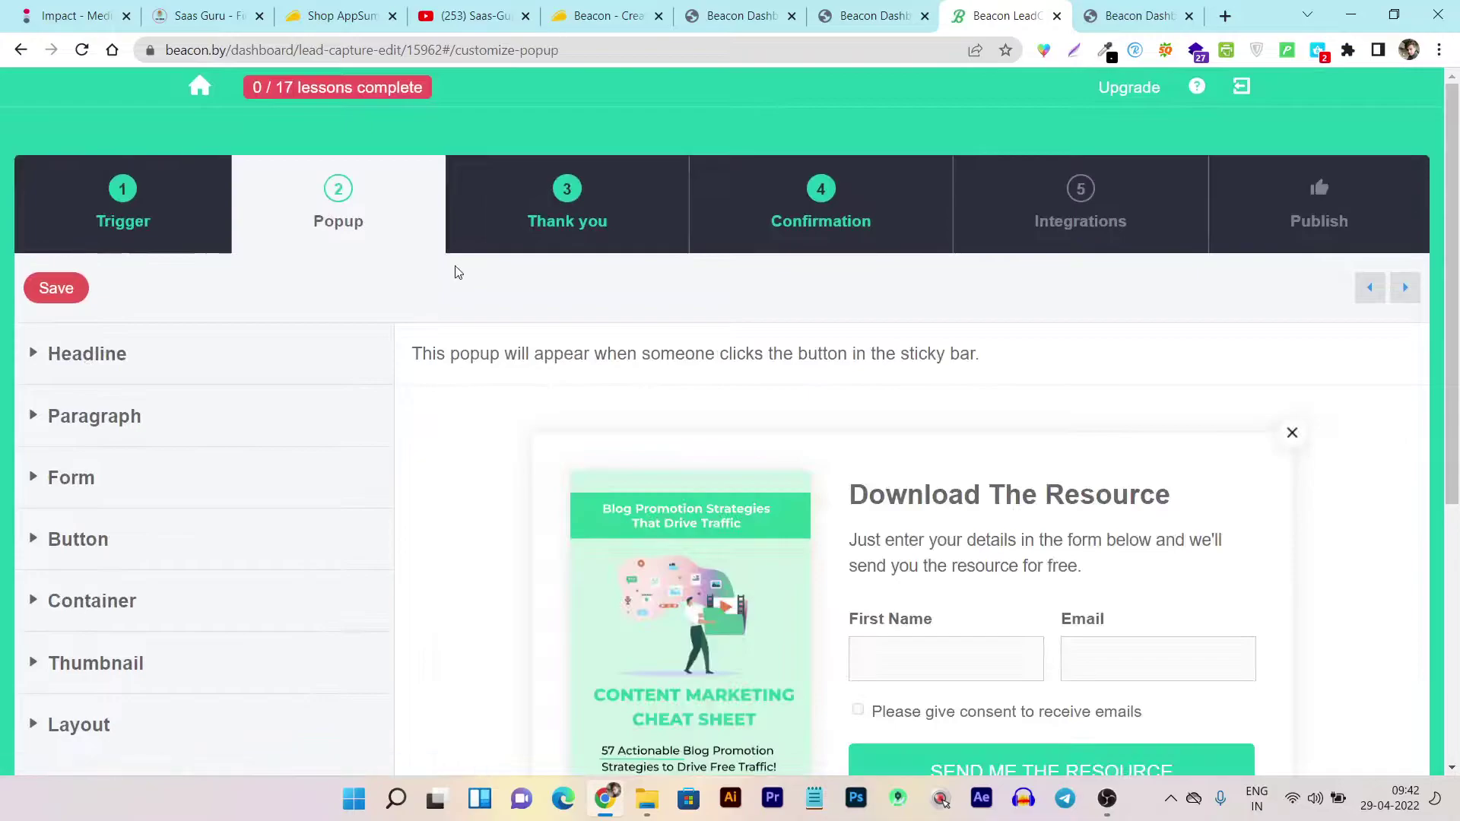
pyautogui.scroll(-1, 1026, 514)
pyautogui.scroll(-2, 1027, 513)
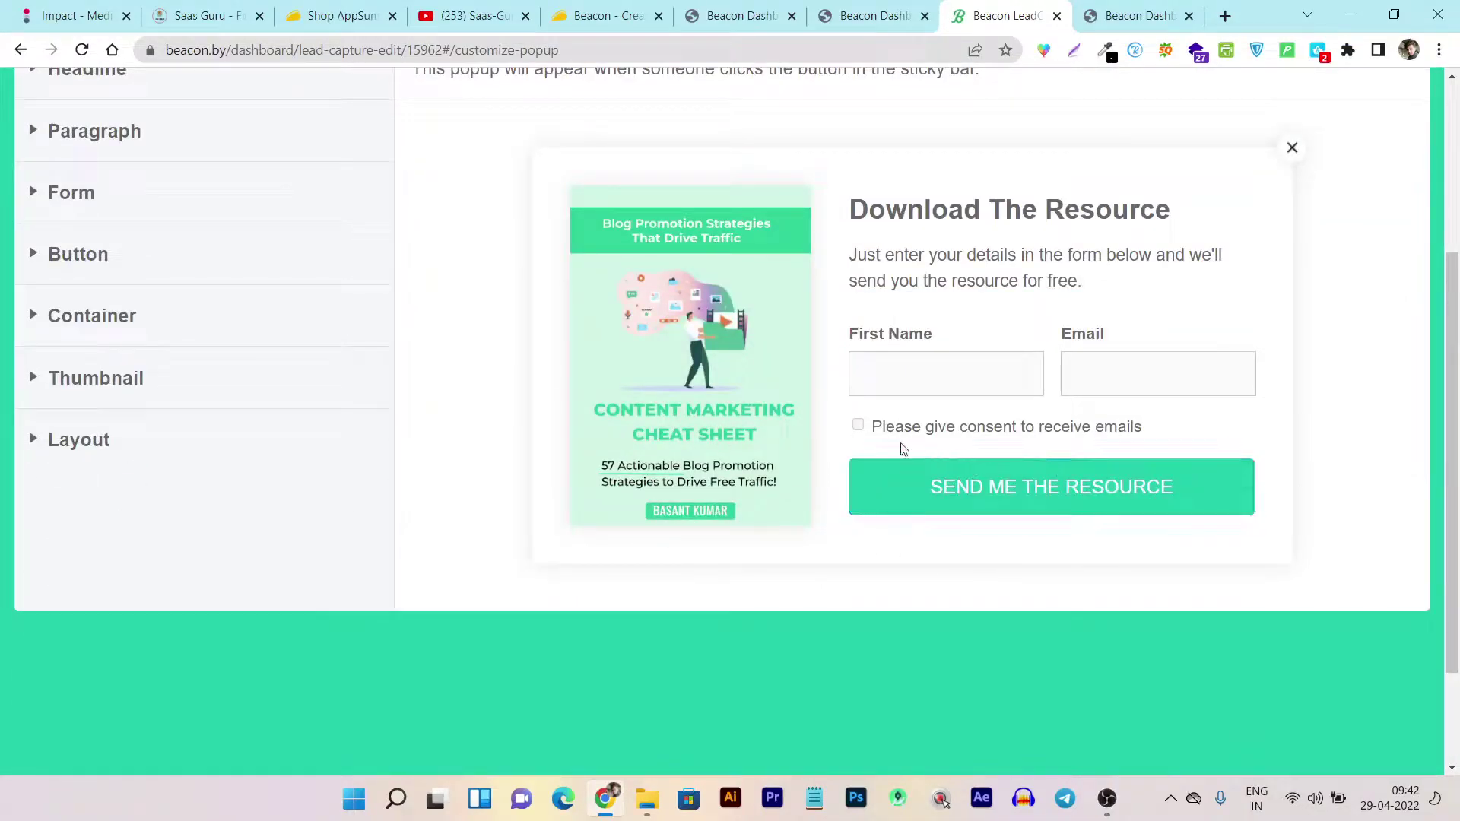
pyautogui.moveTo(690, 616)
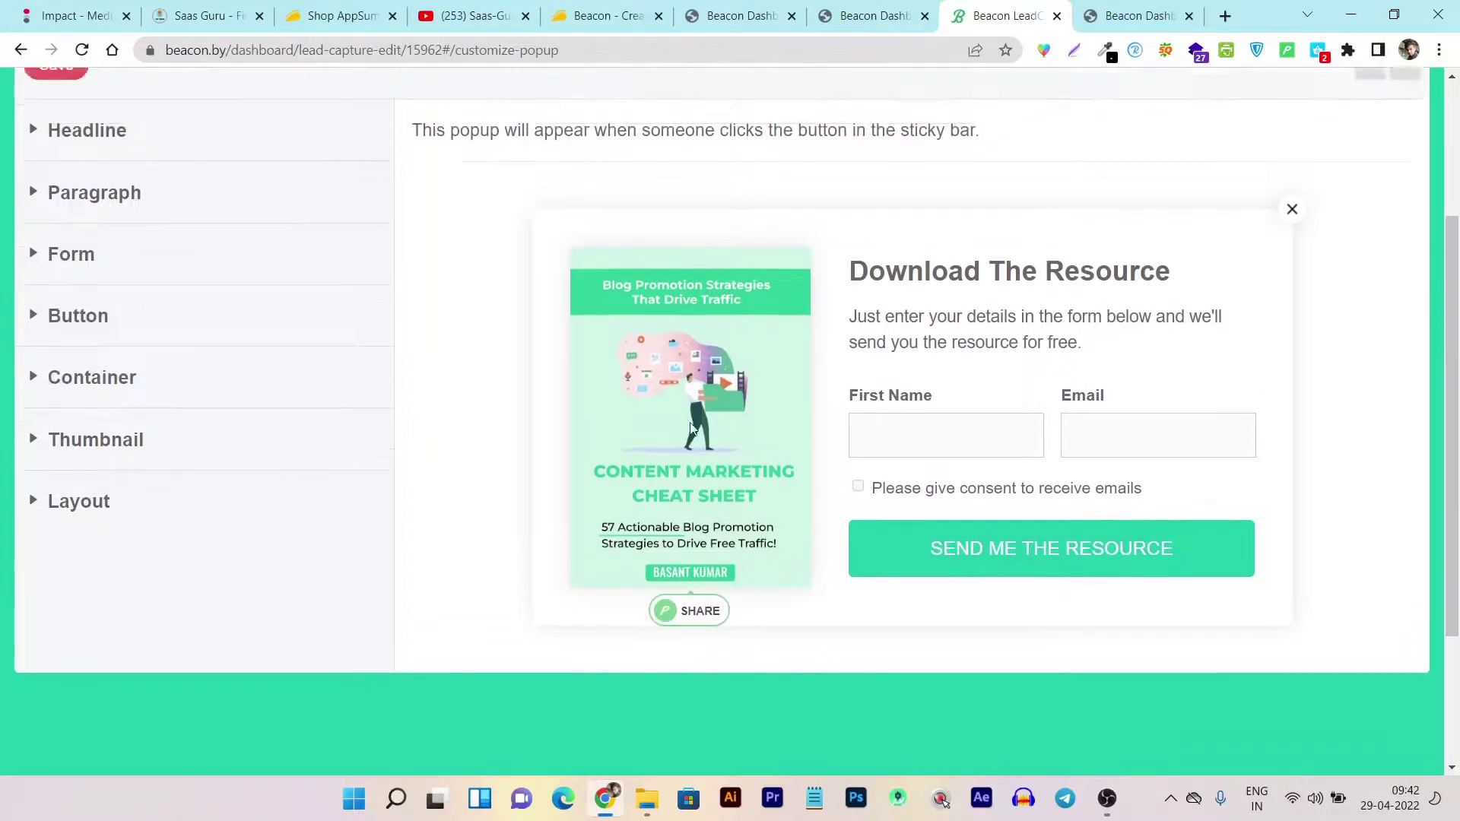
pyautogui.scroll(3, 677, 430)
pyautogui.scroll(-3, 938, 593)
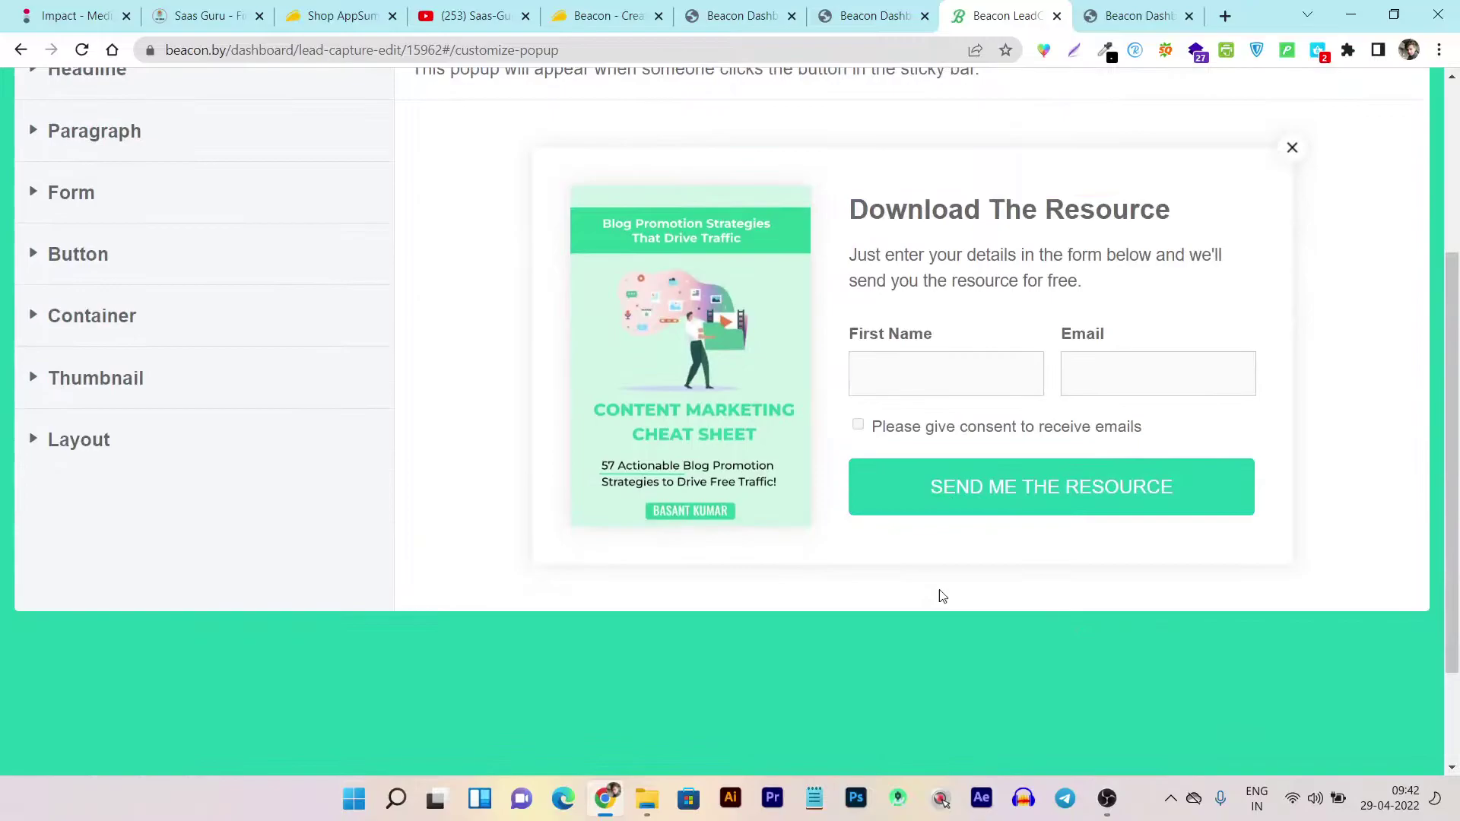
pyautogui.scroll(3, 939, 593)
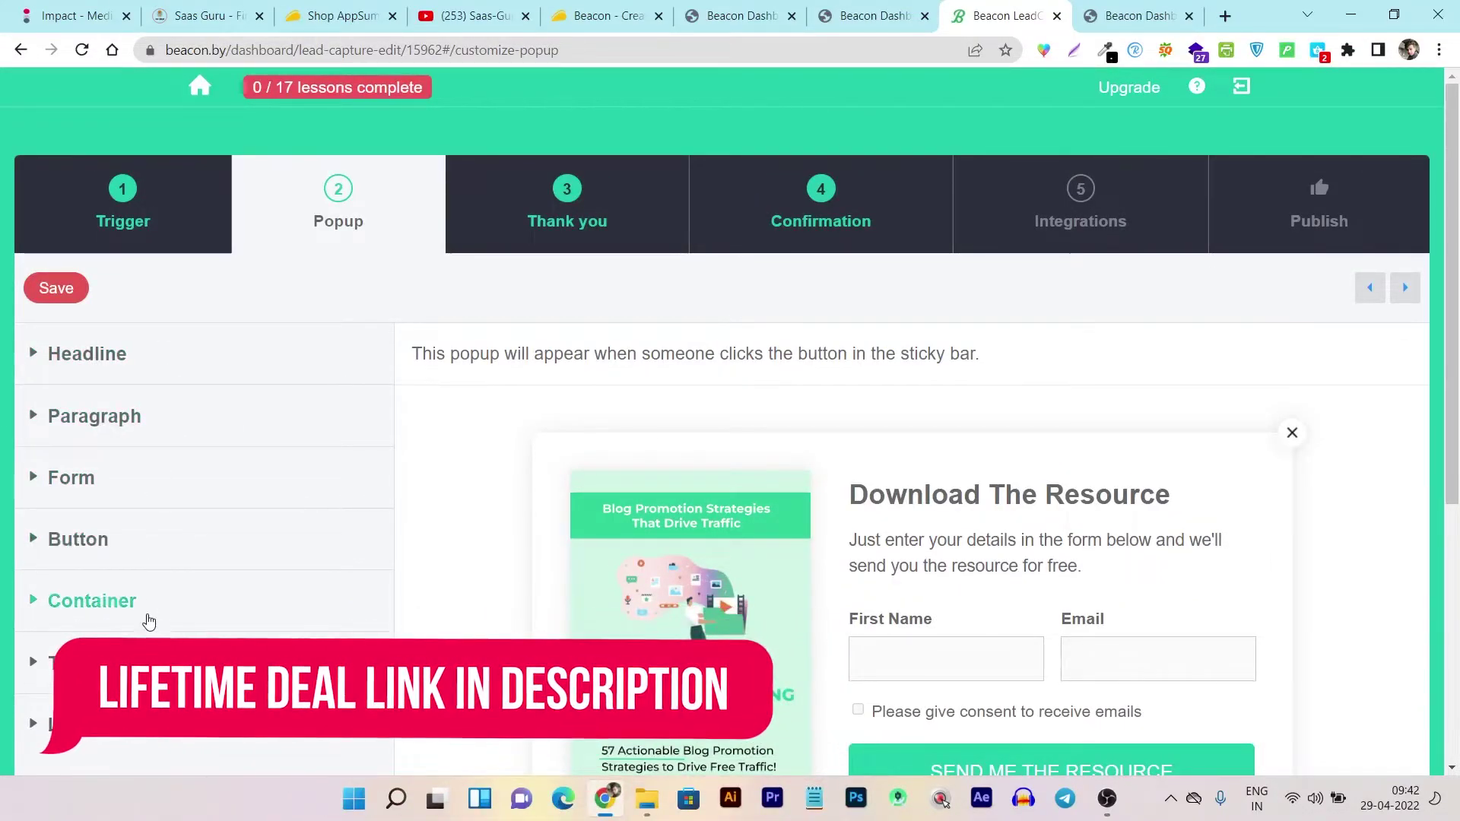
pyautogui.scroll(-2, 171, 571)
pyautogui.click(95, 661)
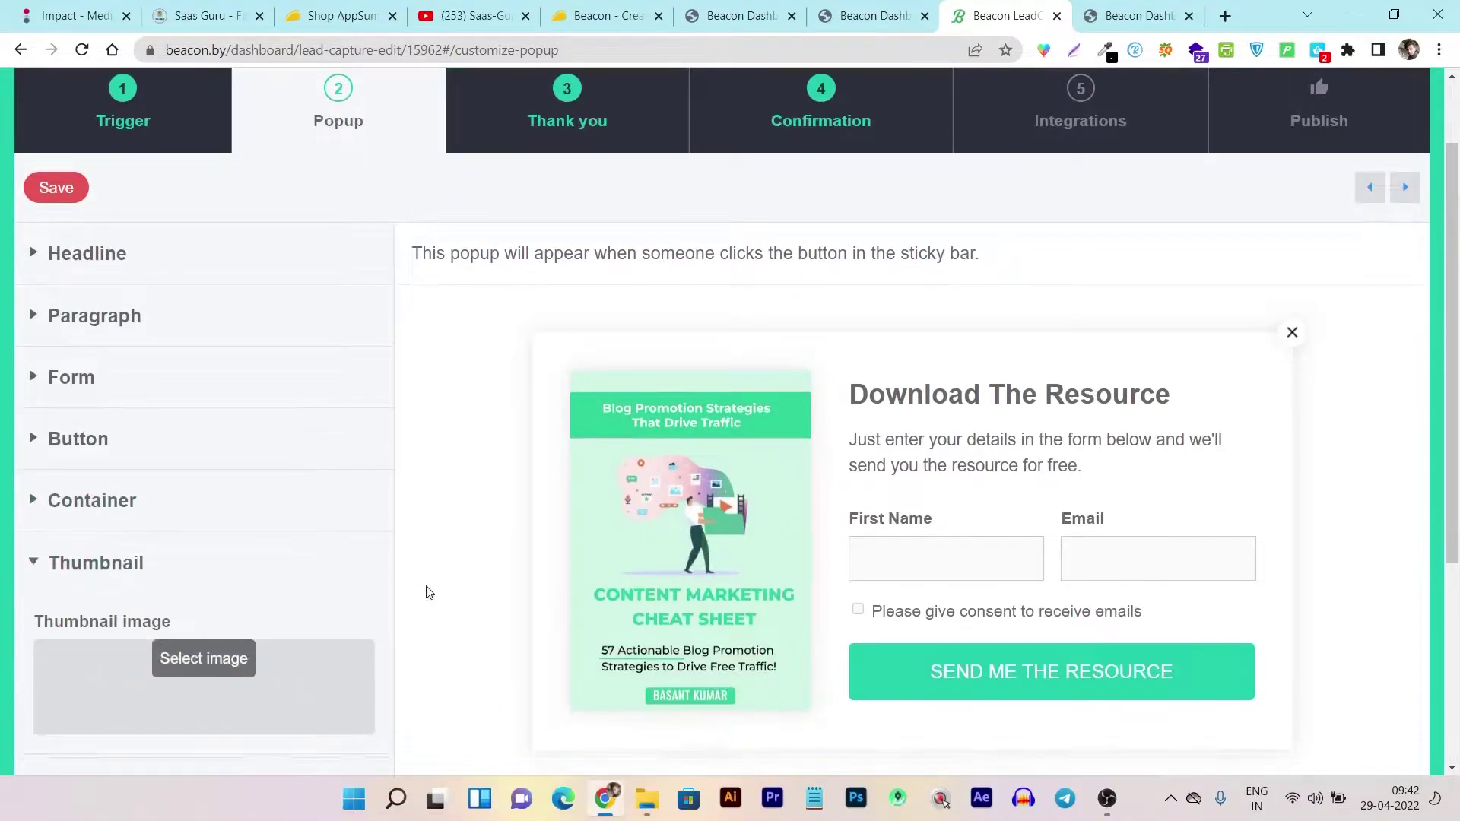
pyautogui.scroll(-3, 457, 571)
pyautogui.click(78, 506)
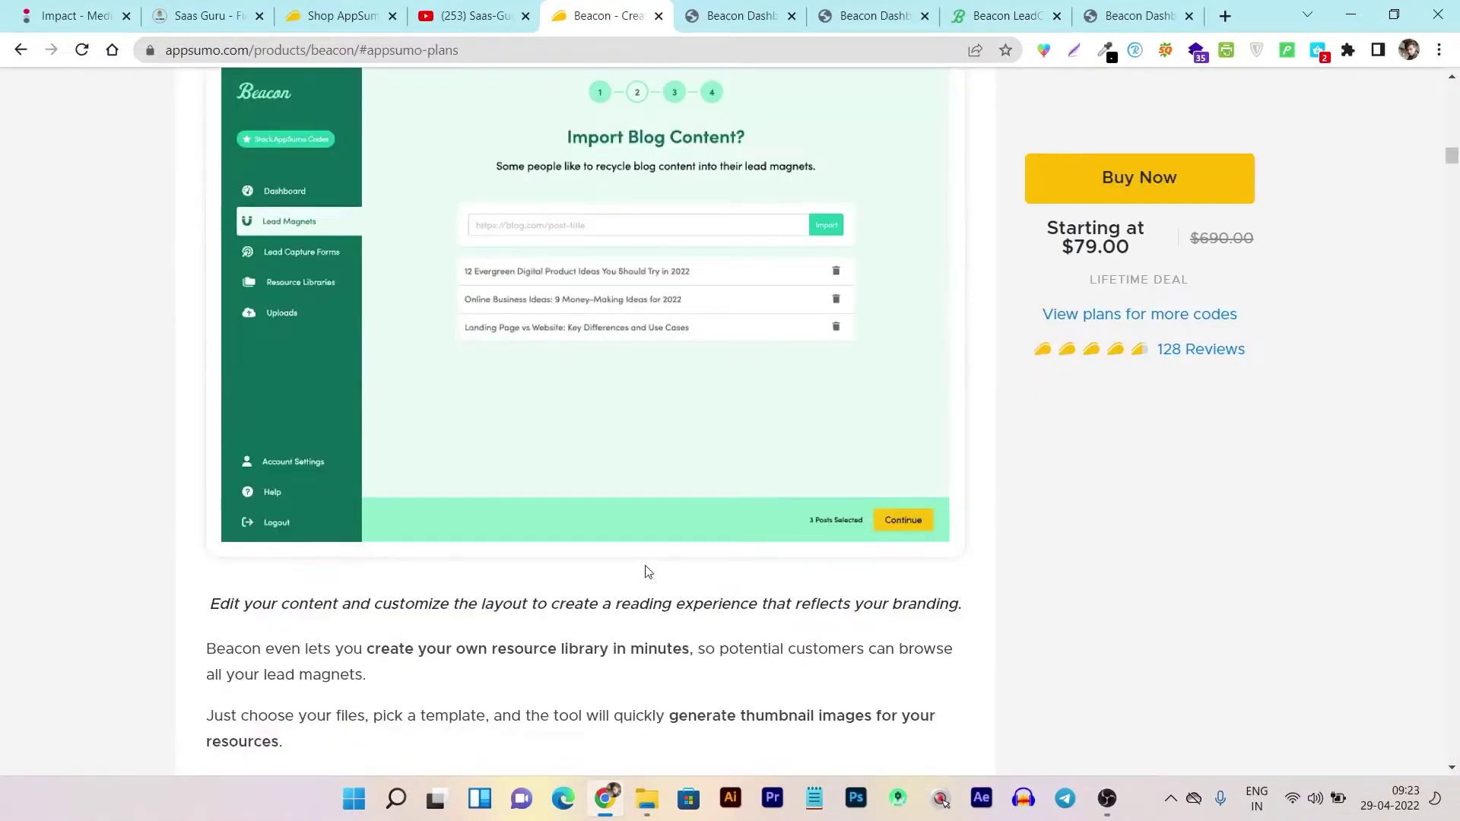
pyautogui.scroll(3, 819, 356)
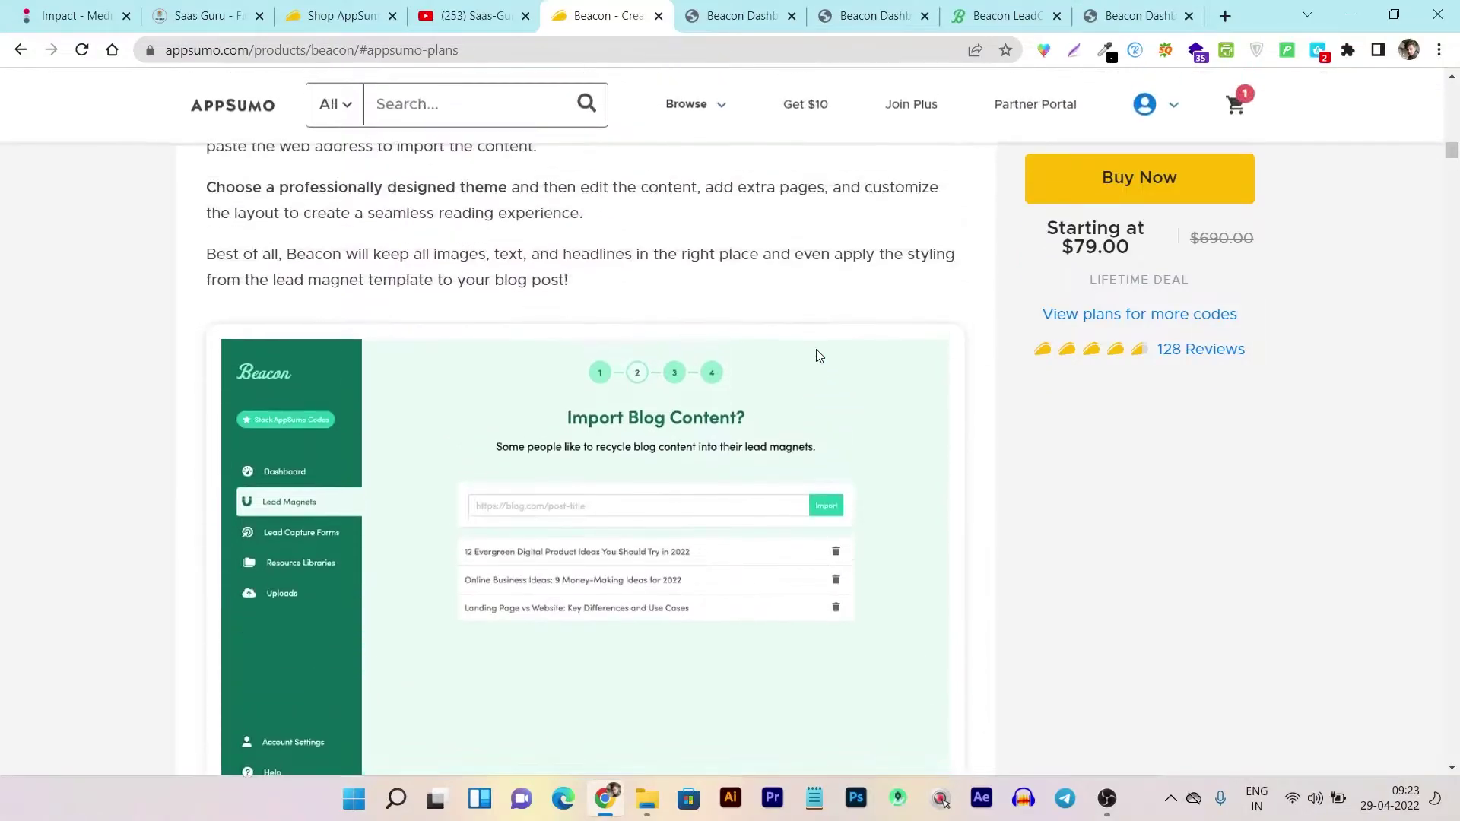
pyautogui.scroll(-1, 829, 473)
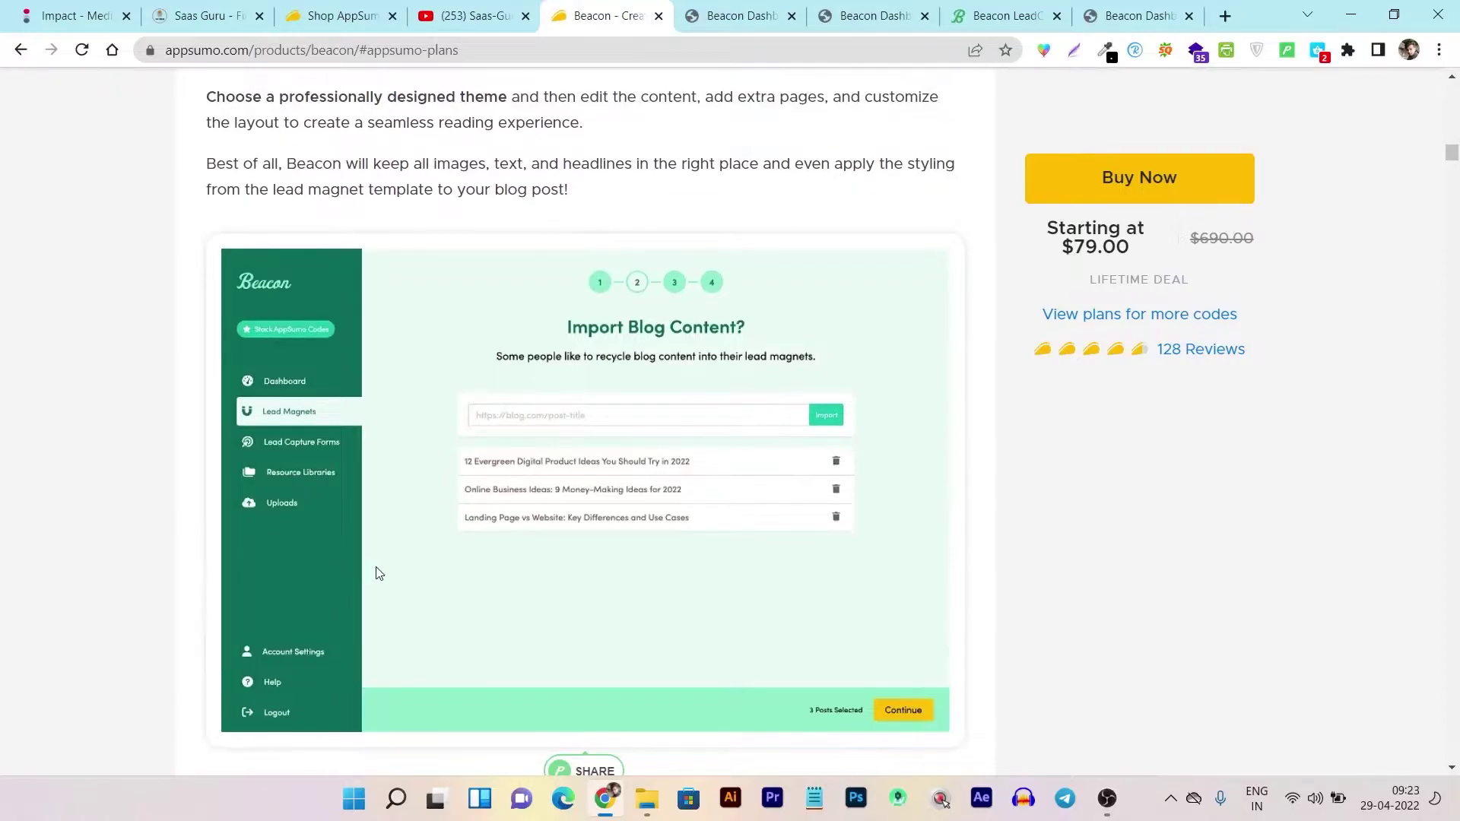
pyautogui.scroll(-2, 302, 565)
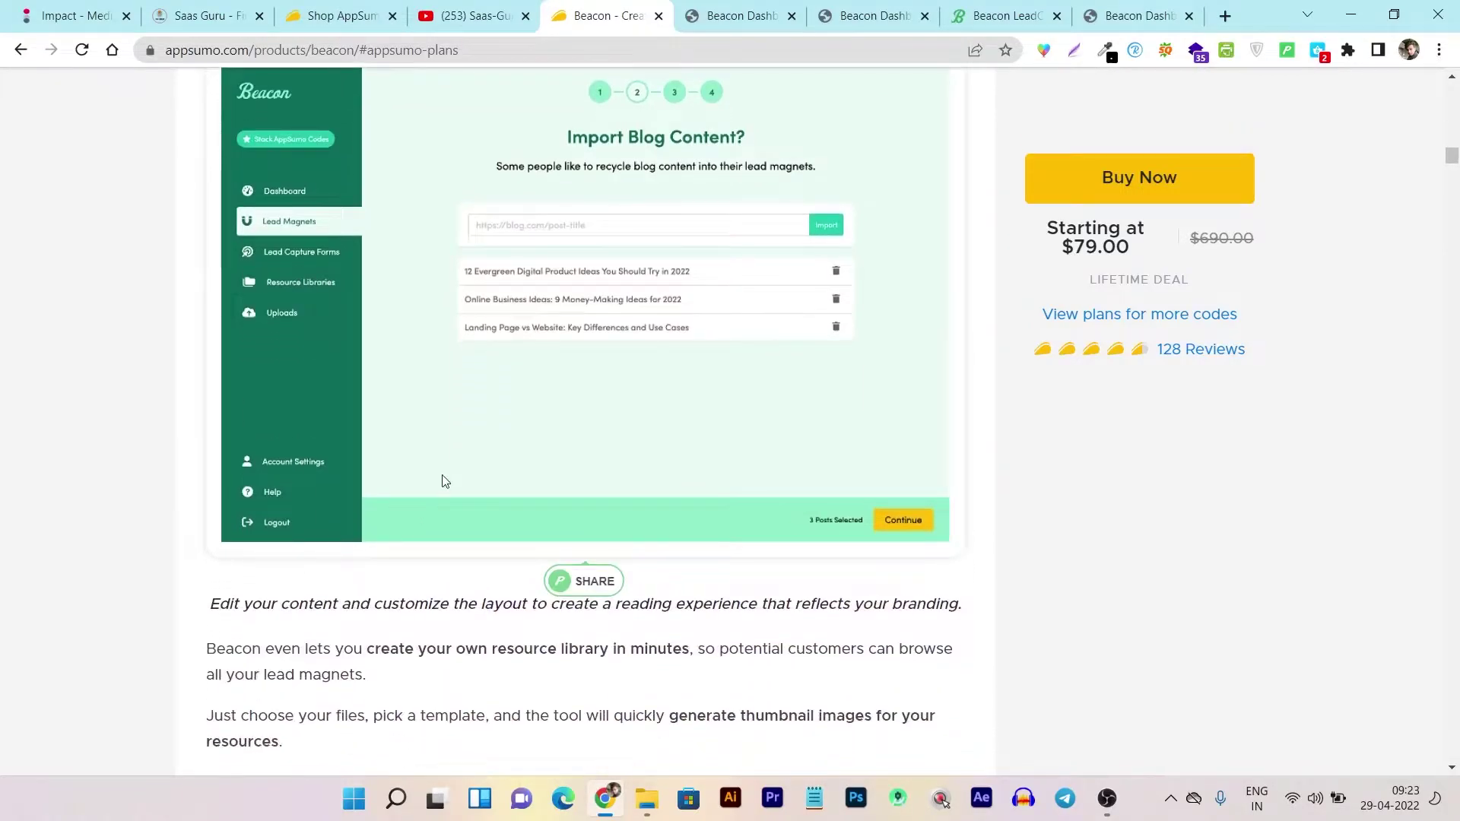
pyautogui.scroll(-4, 444, 480)
pyautogui.scroll(-2, 543, 492)
pyautogui.scroll(-1, 542, 492)
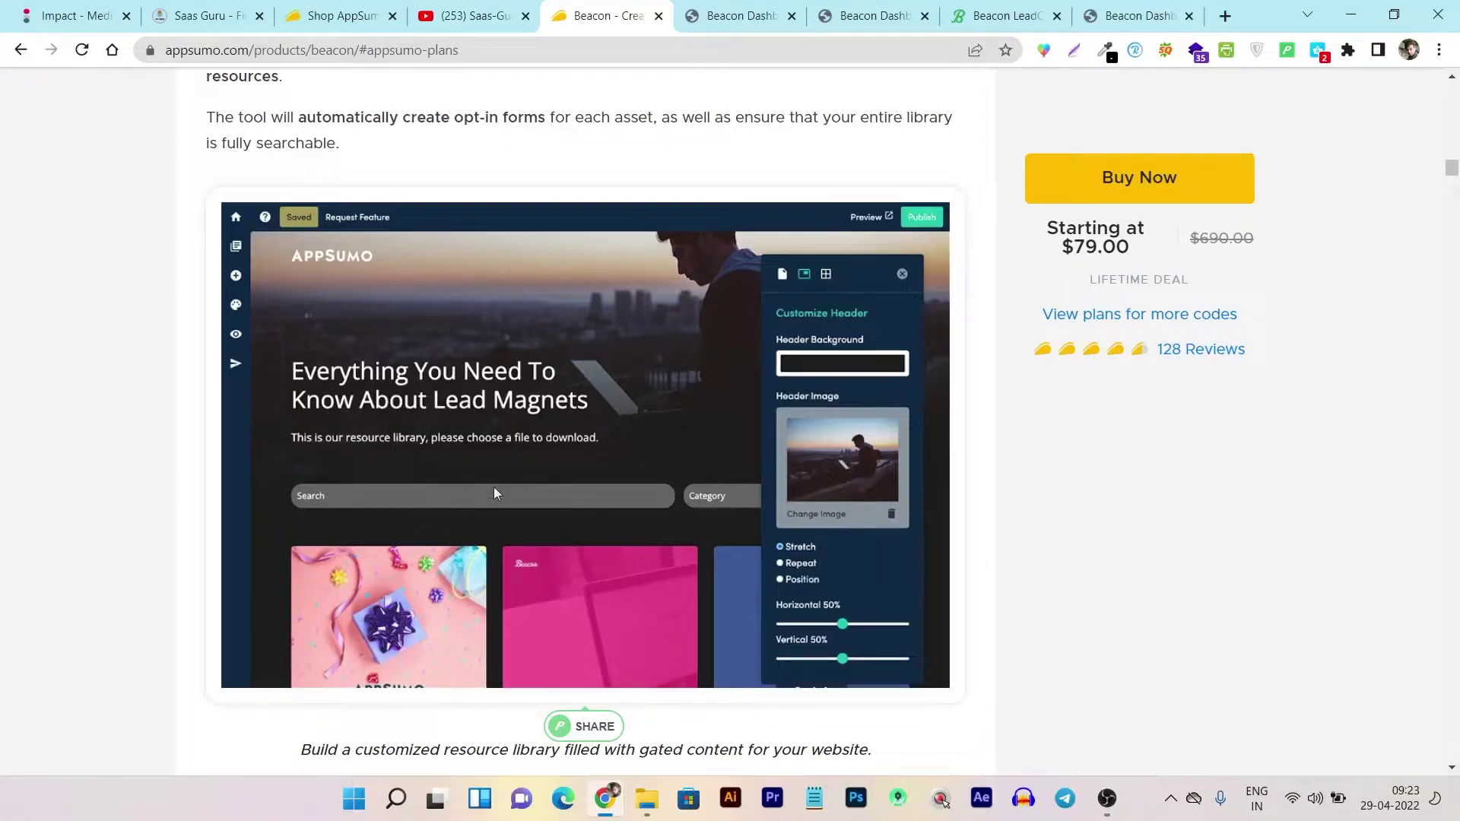
pyautogui.scroll(-2, 495, 488)
pyautogui.scroll(2, 593, 413)
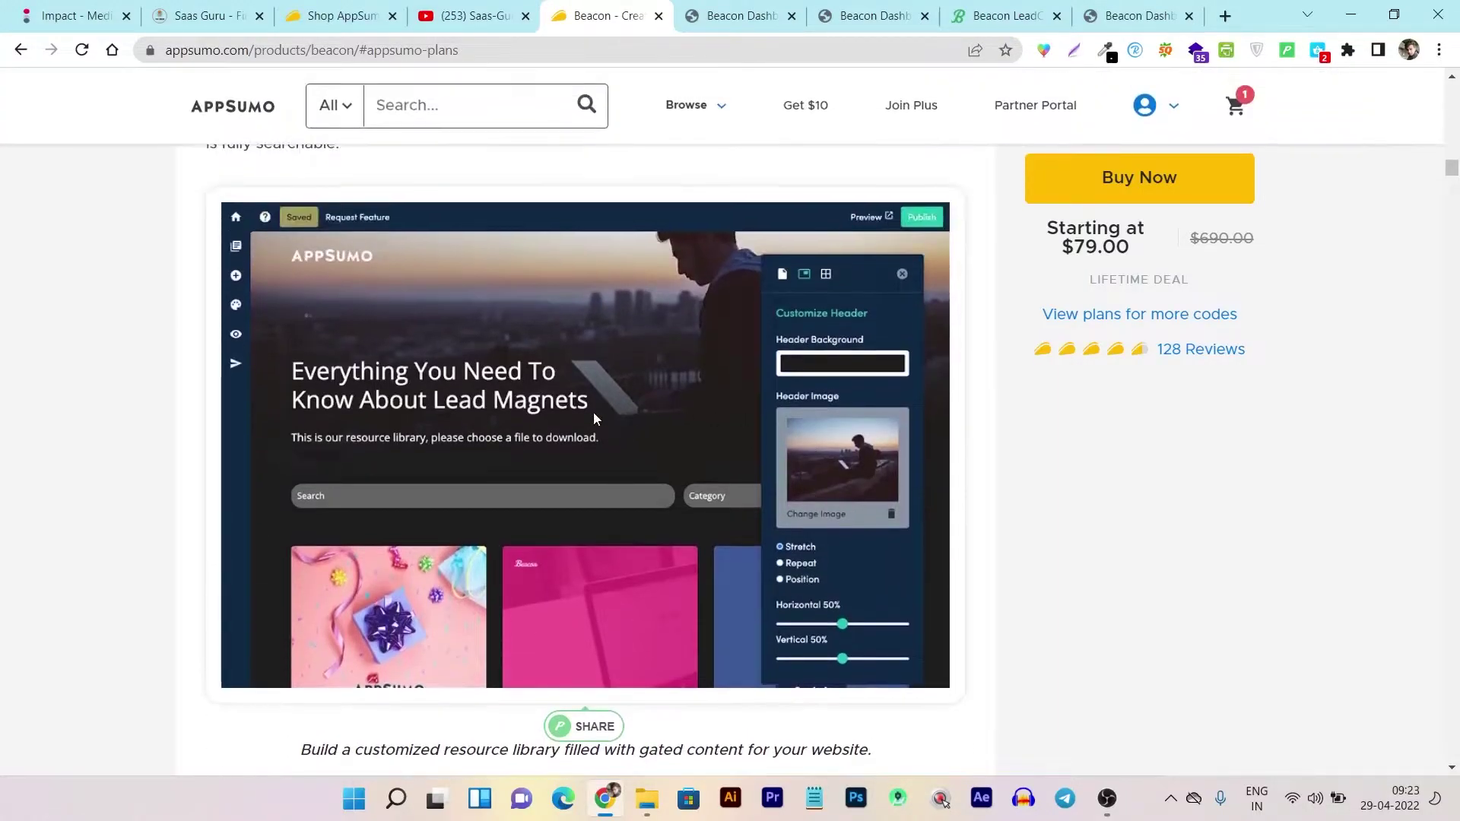
pyautogui.scroll(-5, 593, 418)
pyautogui.scroll(-5, 594, 419)
pyautogui.scroll(-2, 594, 417)
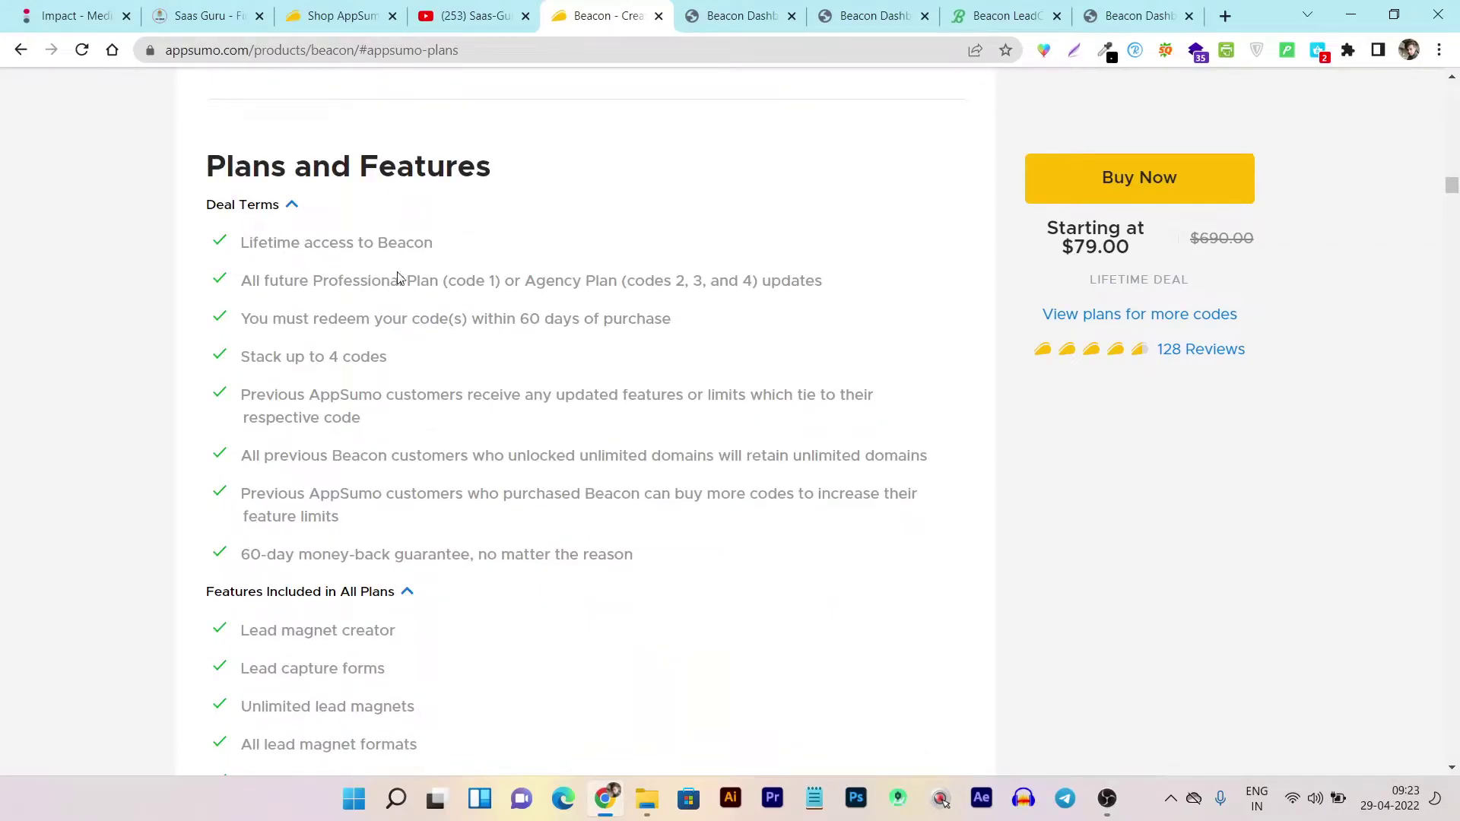
pyautogui.scroll(-4, 371, 303)
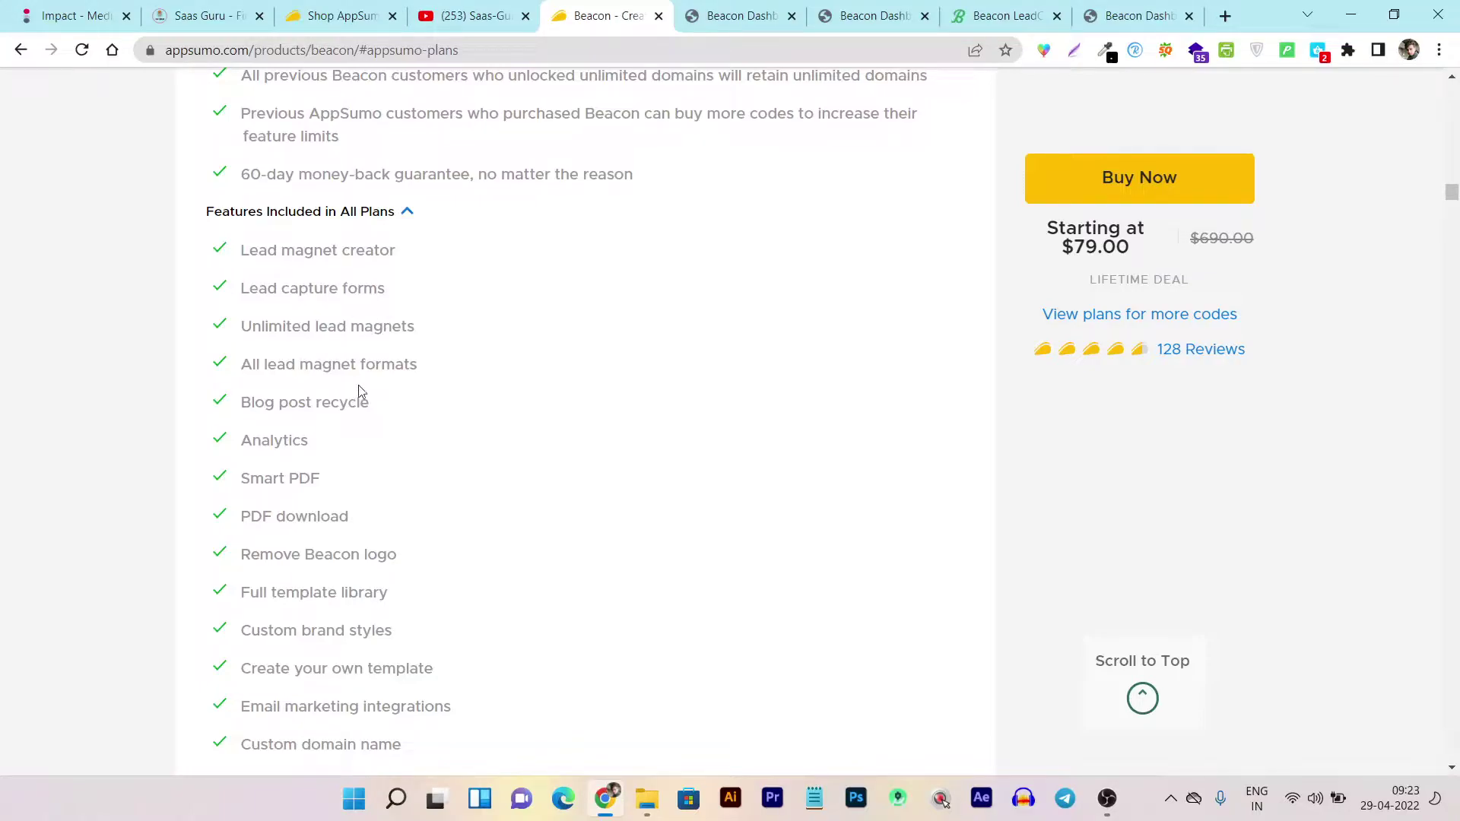
pyautogui.scroll(-1, 429, 394)
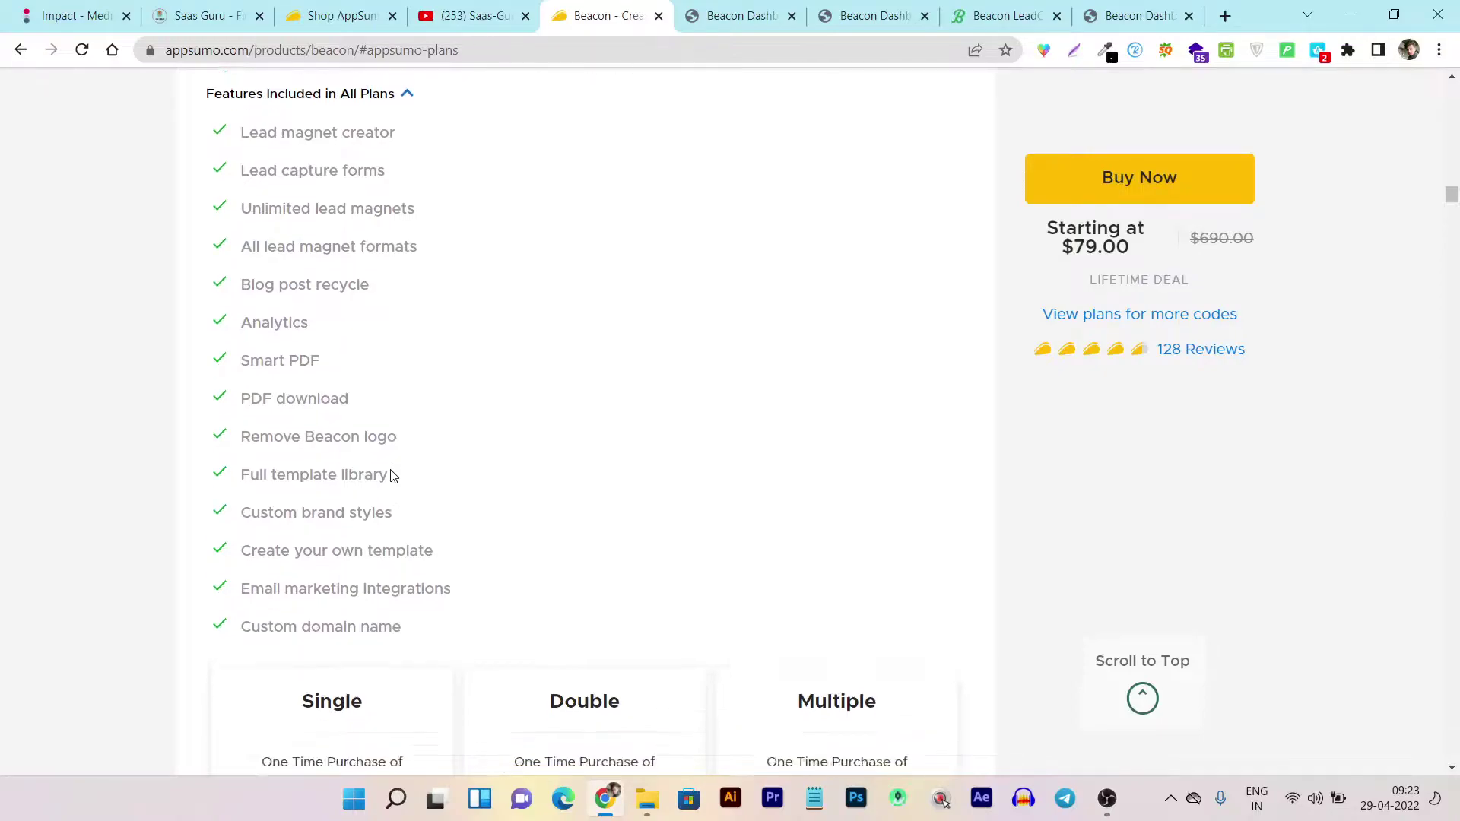
pyautogui.scroll(-2, 391, 473)
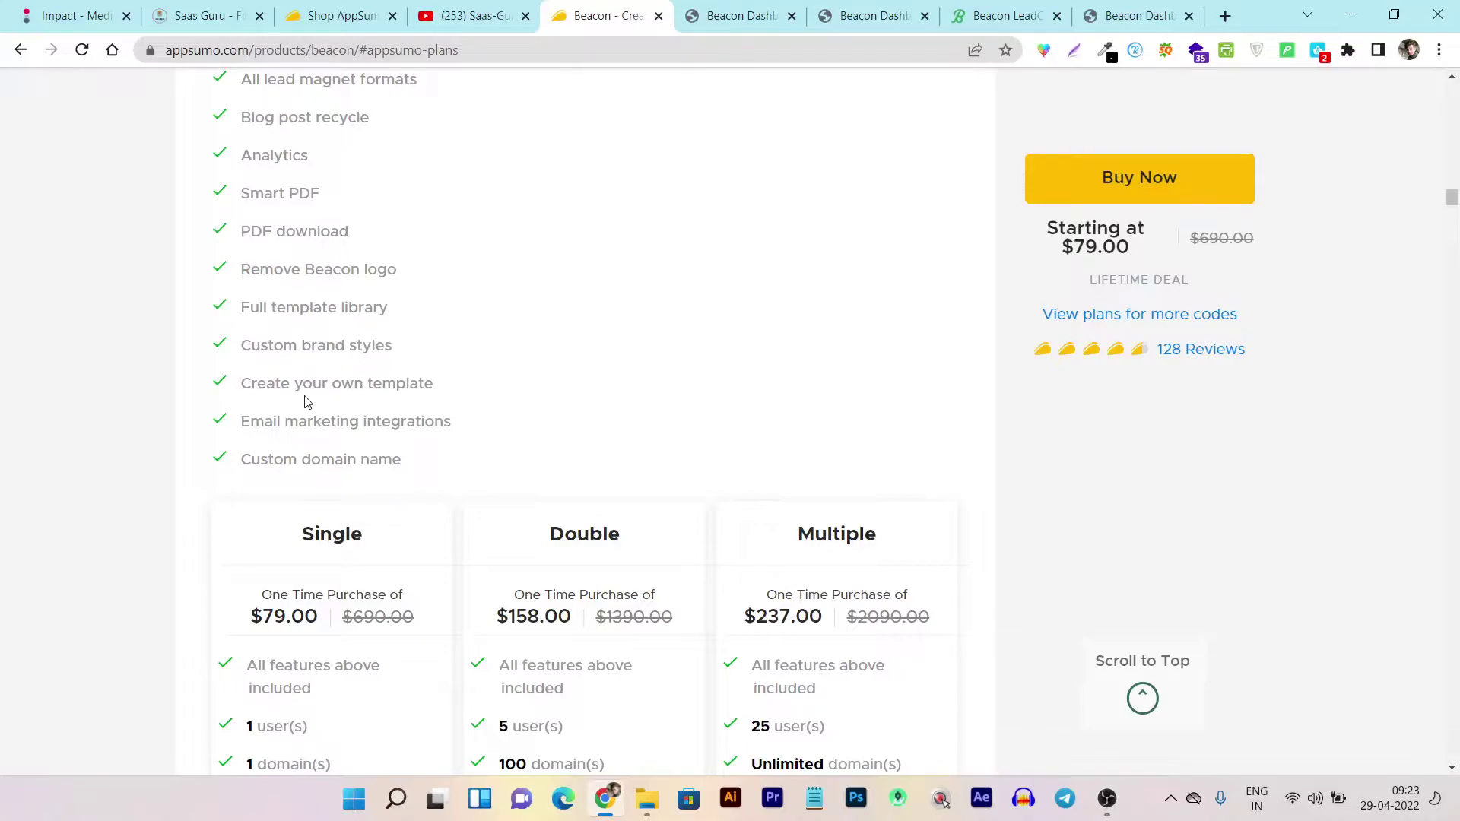
pyautogui.scroll(-1, 419, 407)
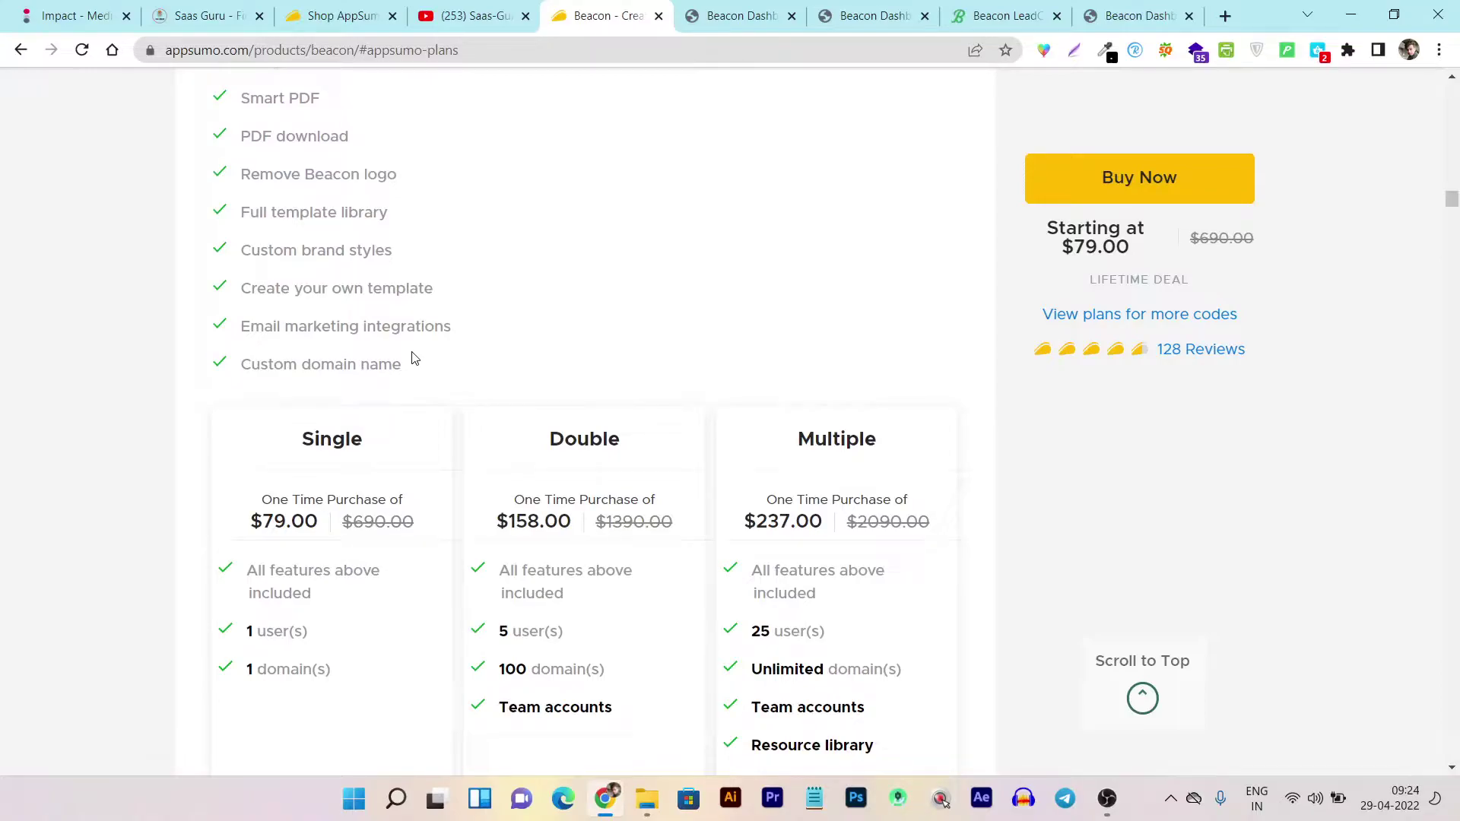
pyautogui.scroll(-1, 413, 358)
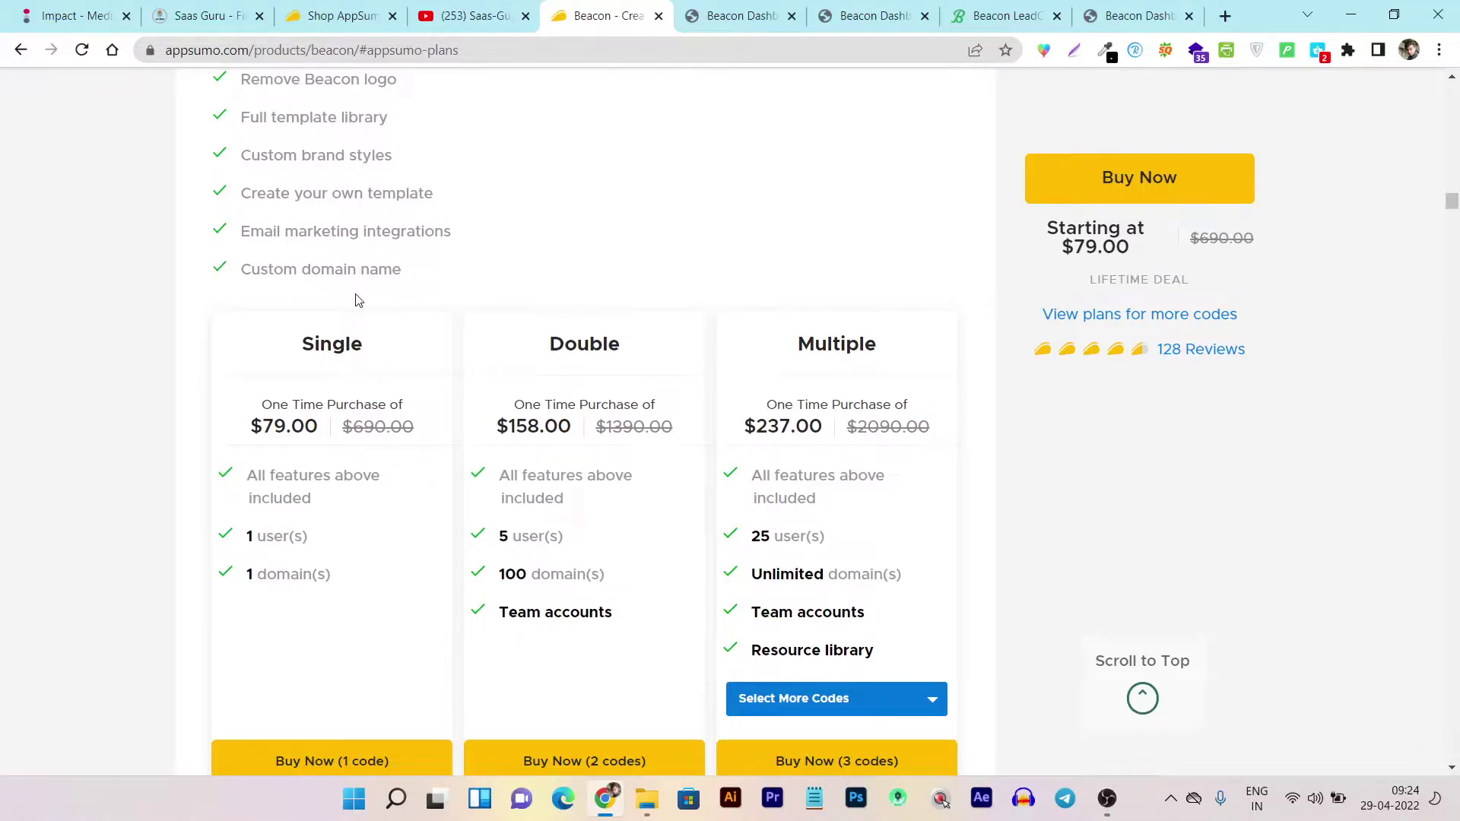
pyautogui.scroll(-2, 355, 300)
pyautogui.scroll(-1, 356, 300)
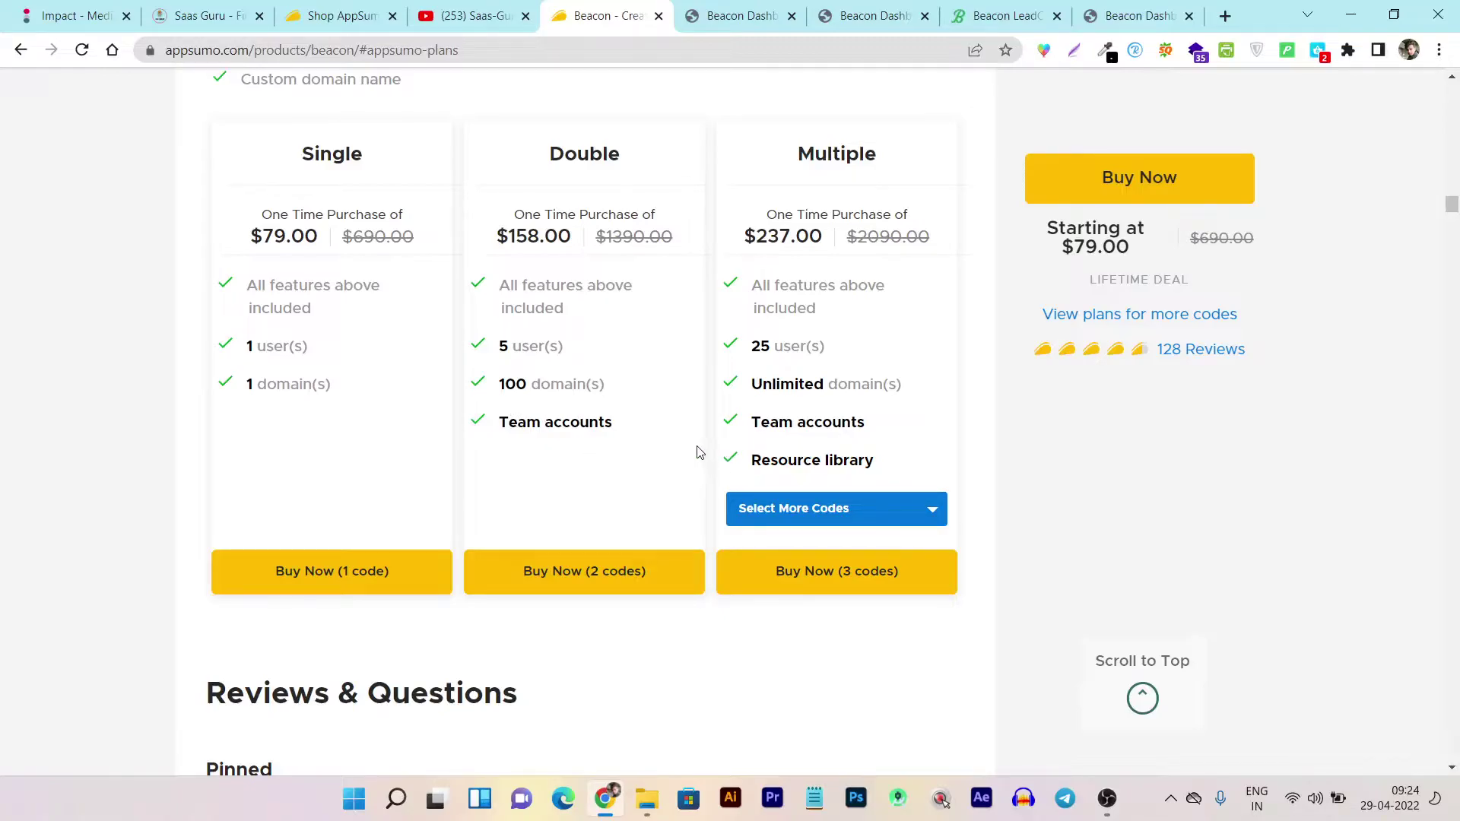
pyautogui.scroll(-3, 697, 453)
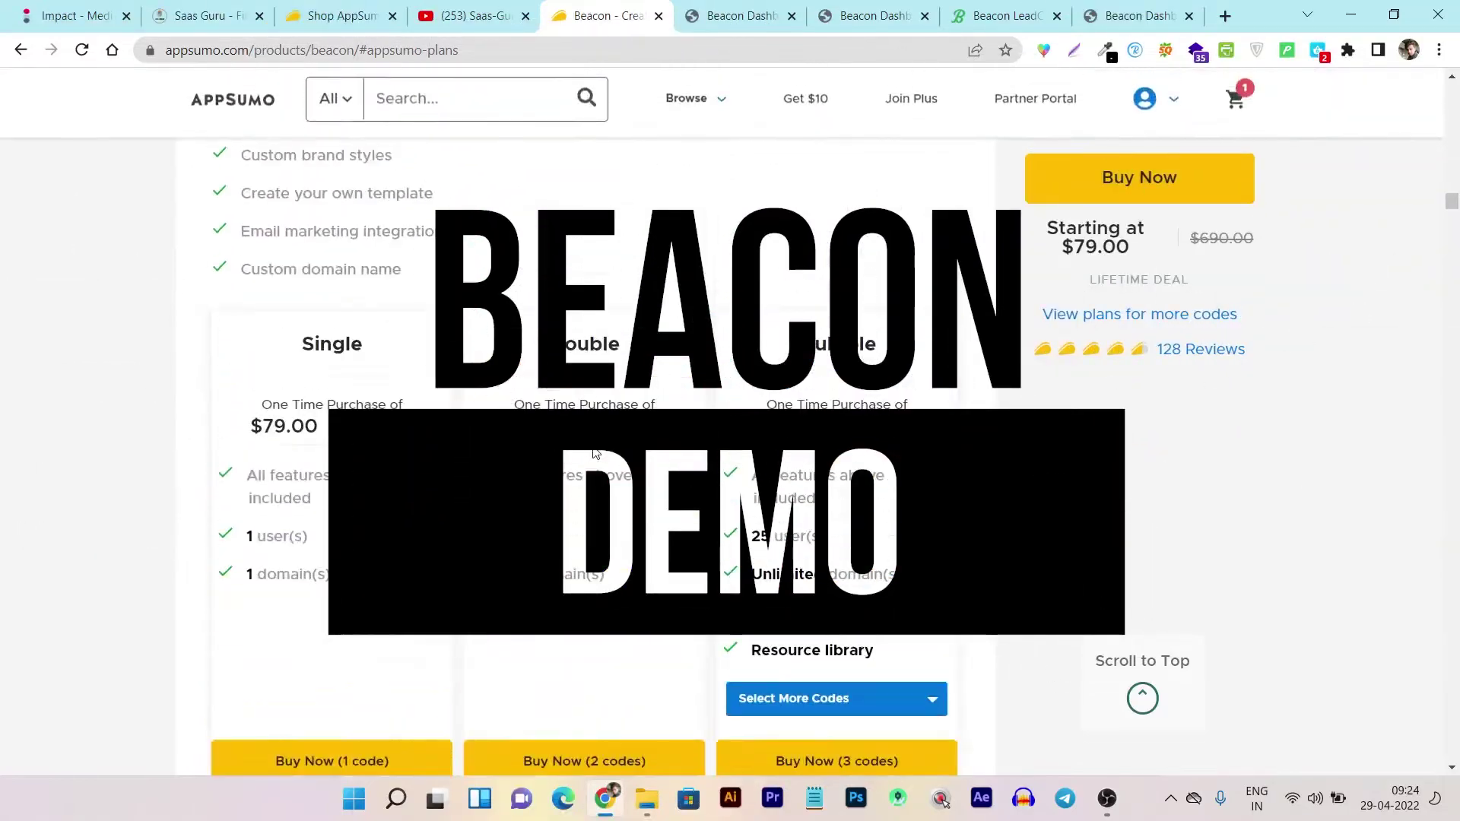
# Peek at Beacon, revisit the AppSumo deal, then bring up Beacon's Choose Your Product onboarding
pyautogui.click(740, 15)
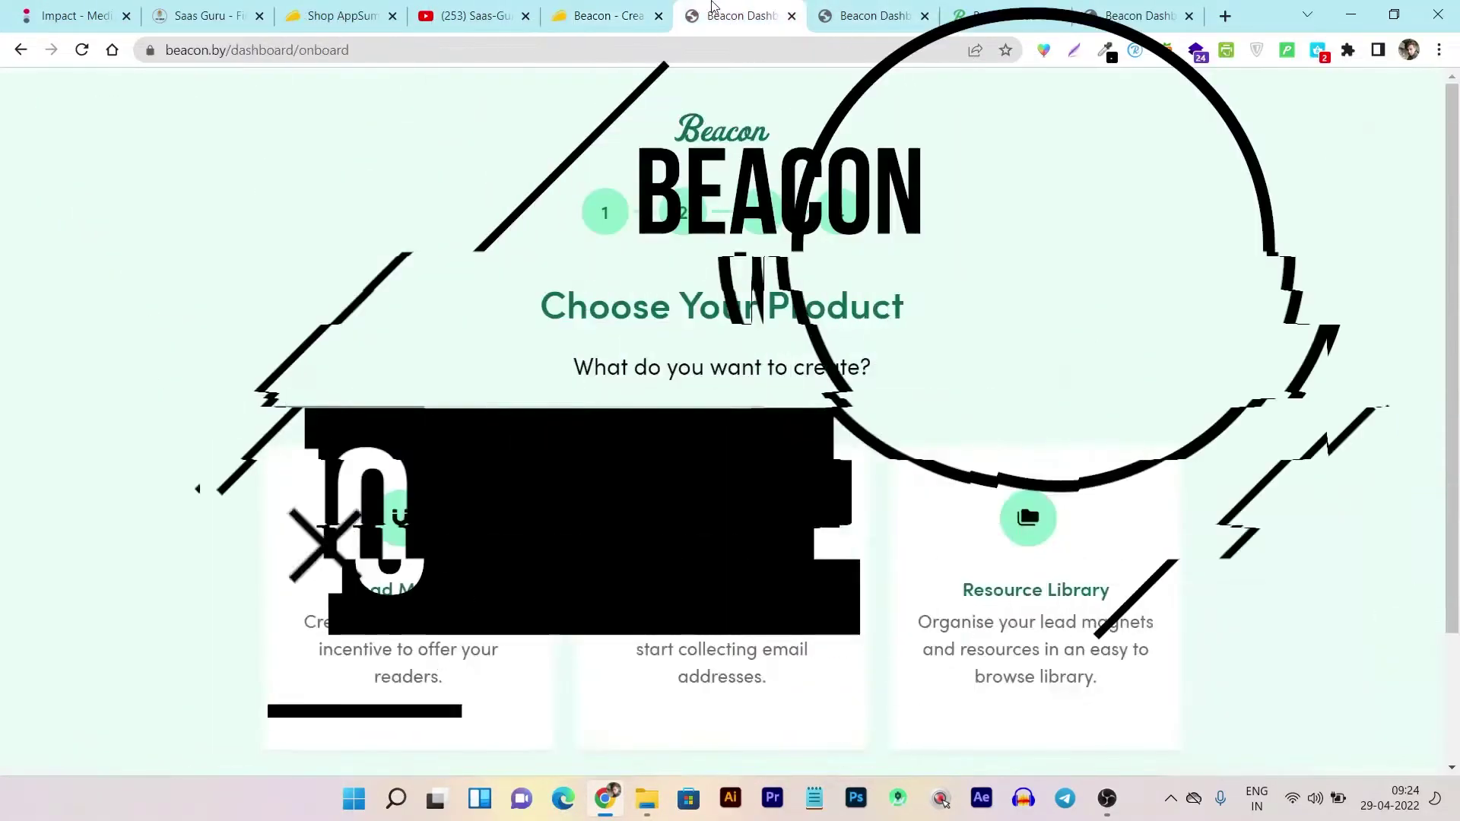
pyautogui.click(606, 16)
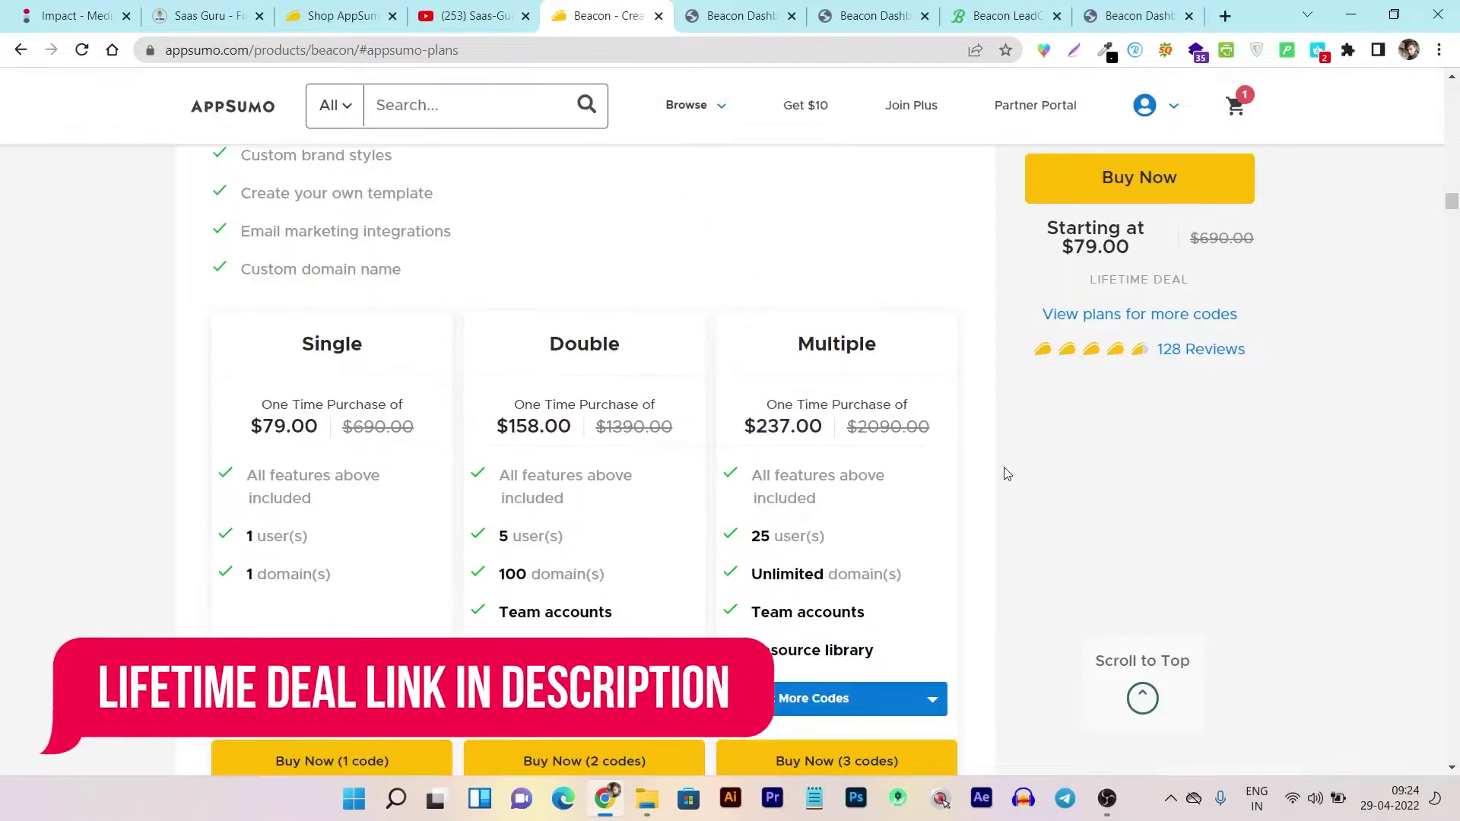
pyautogui.scroll(-1, 1004, 473)
pyautogui.scroll(3, 1004, 472)
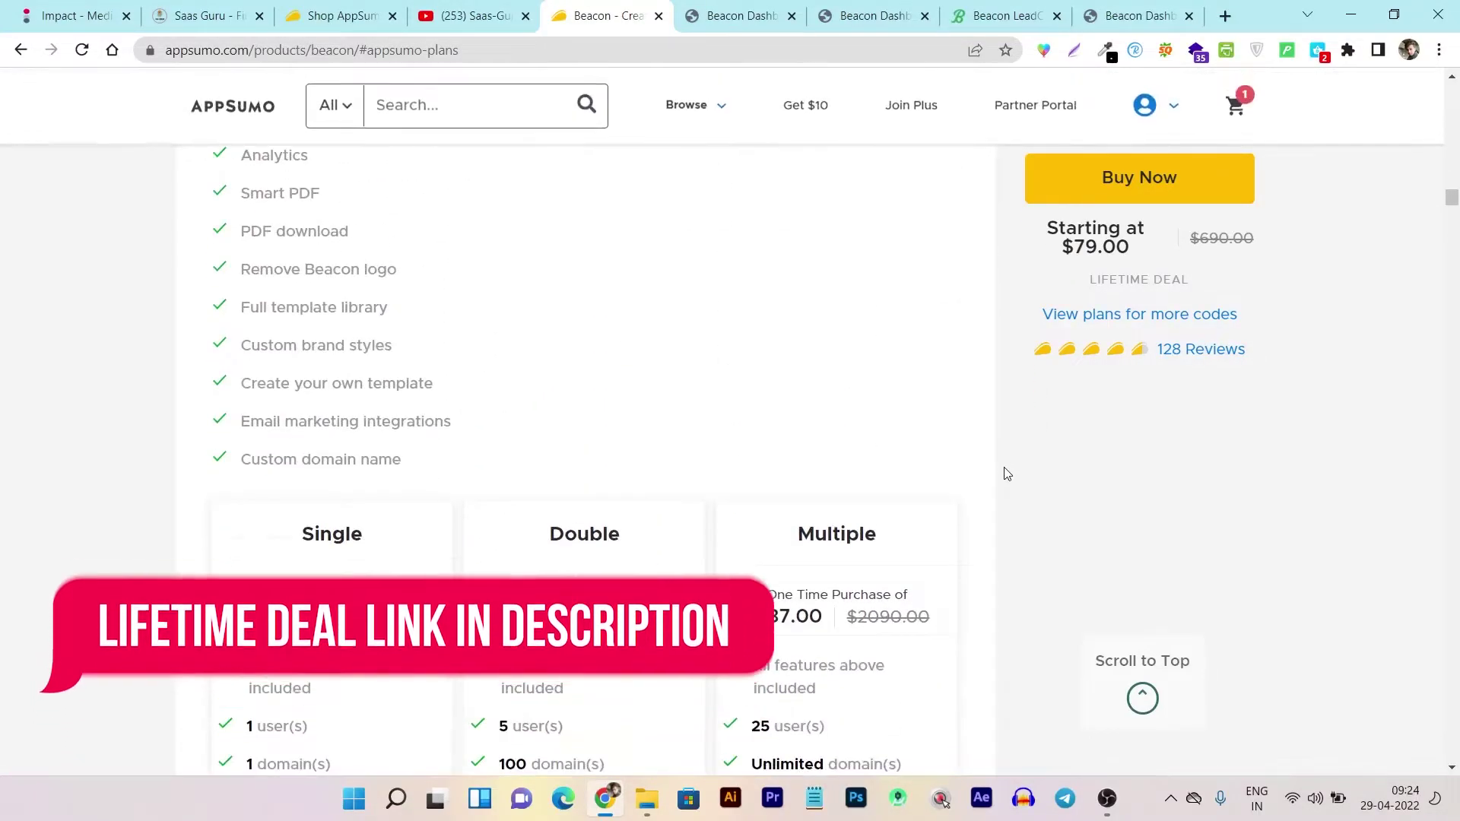
pyautogui.click(742, 15)
pyautogui.scroll(-1, 485, 399)
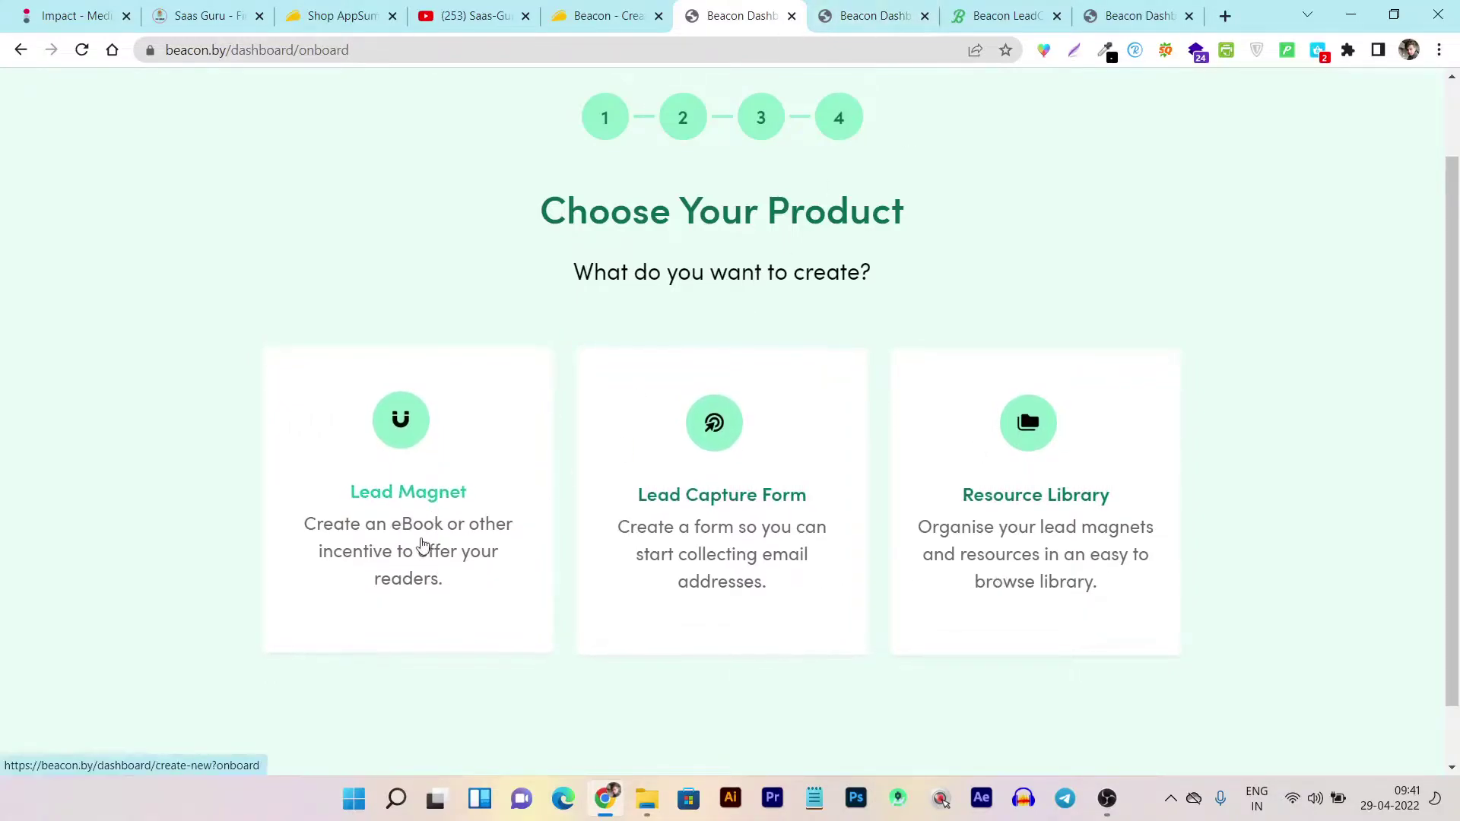
pyautogui.click(857, 16)
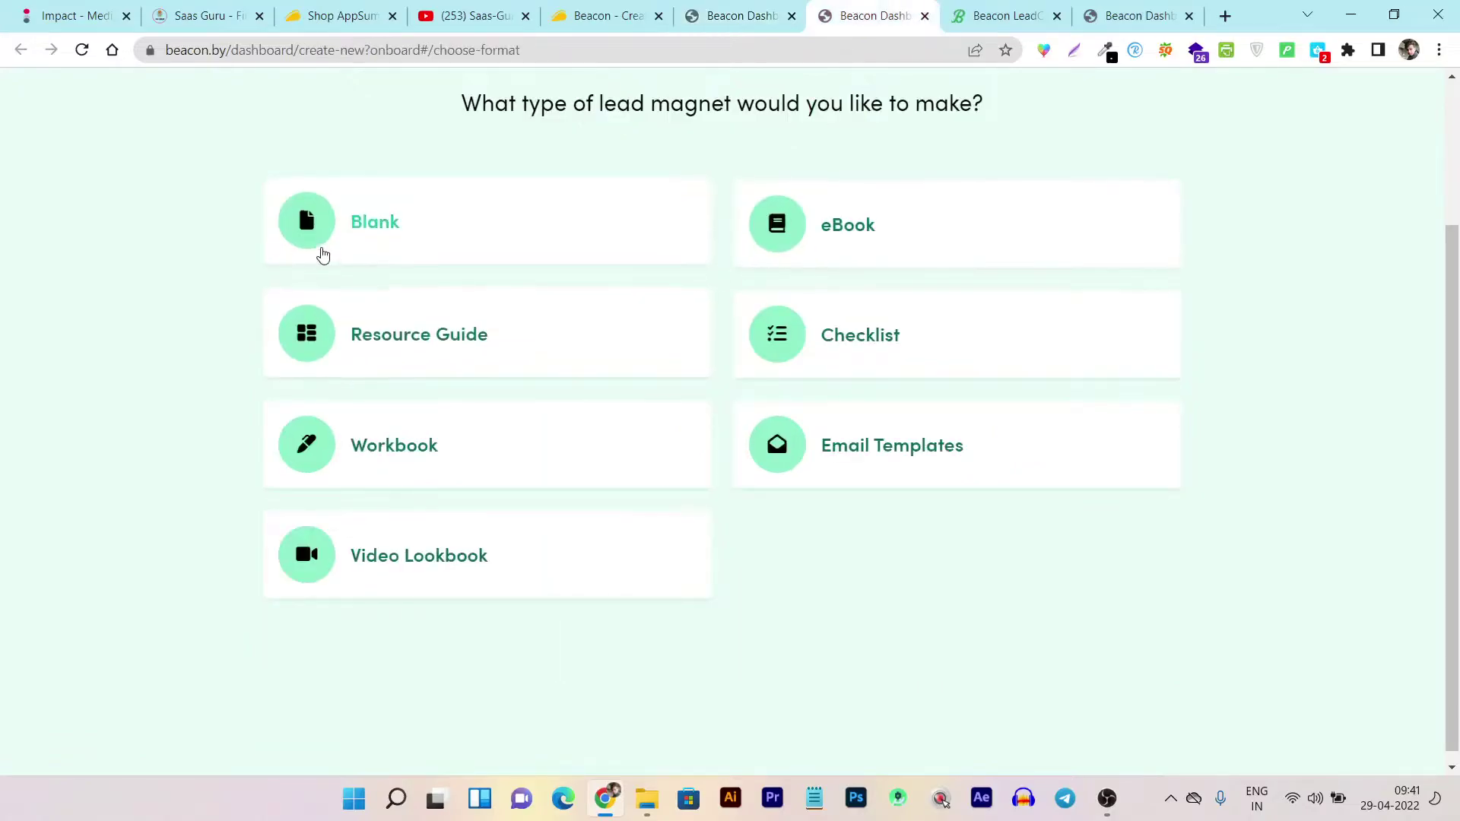
pyautogui.scroll(3, 319, 228)
pyautogui.scroll(1, 526, 345)
pyautogui.scroll(-1, 570, 400)
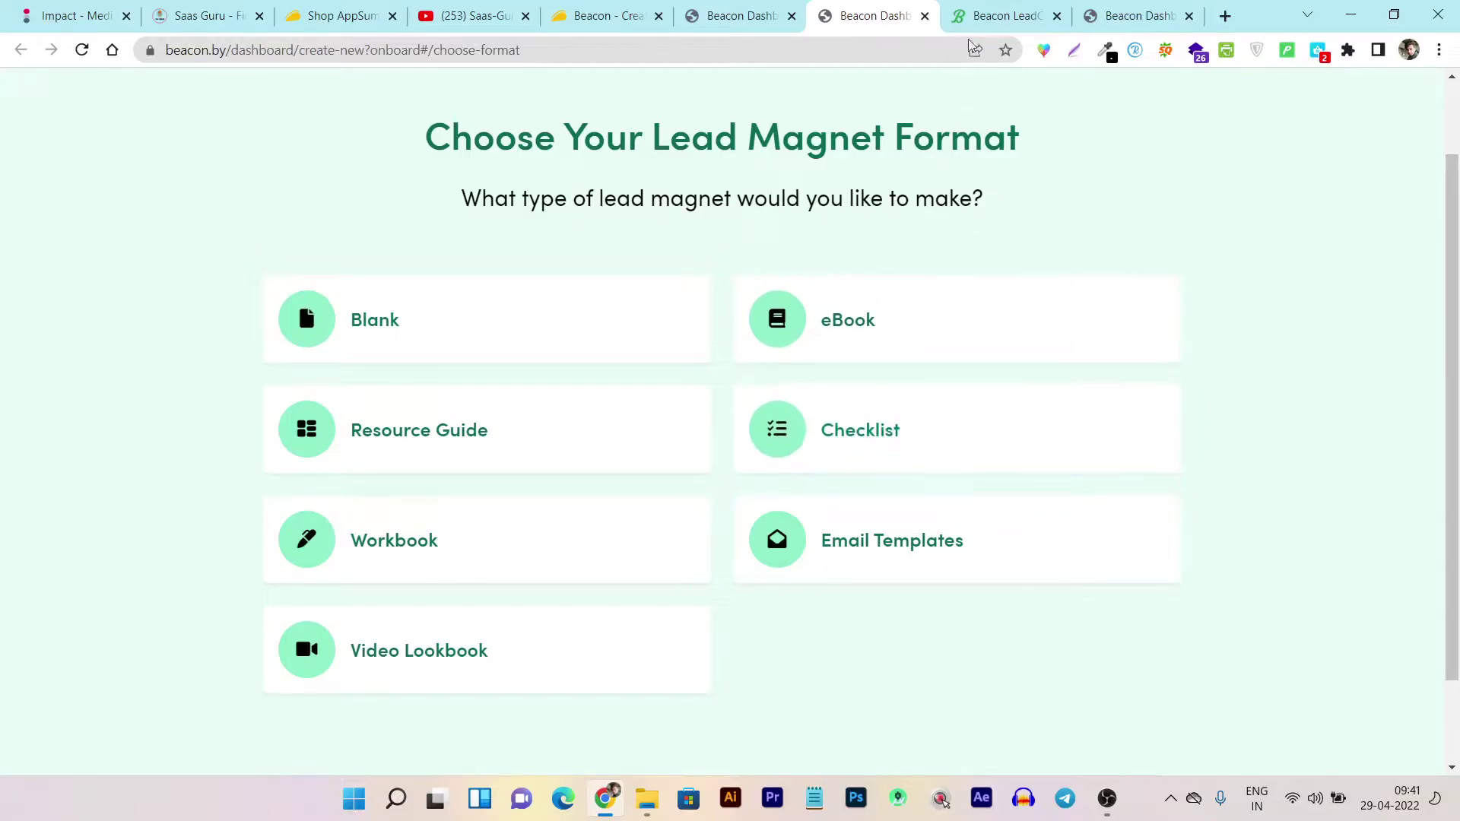
# Set the Lead Capture sticky bar's layout to sit at the bottom of the page
pyautogui.click(993, 16)
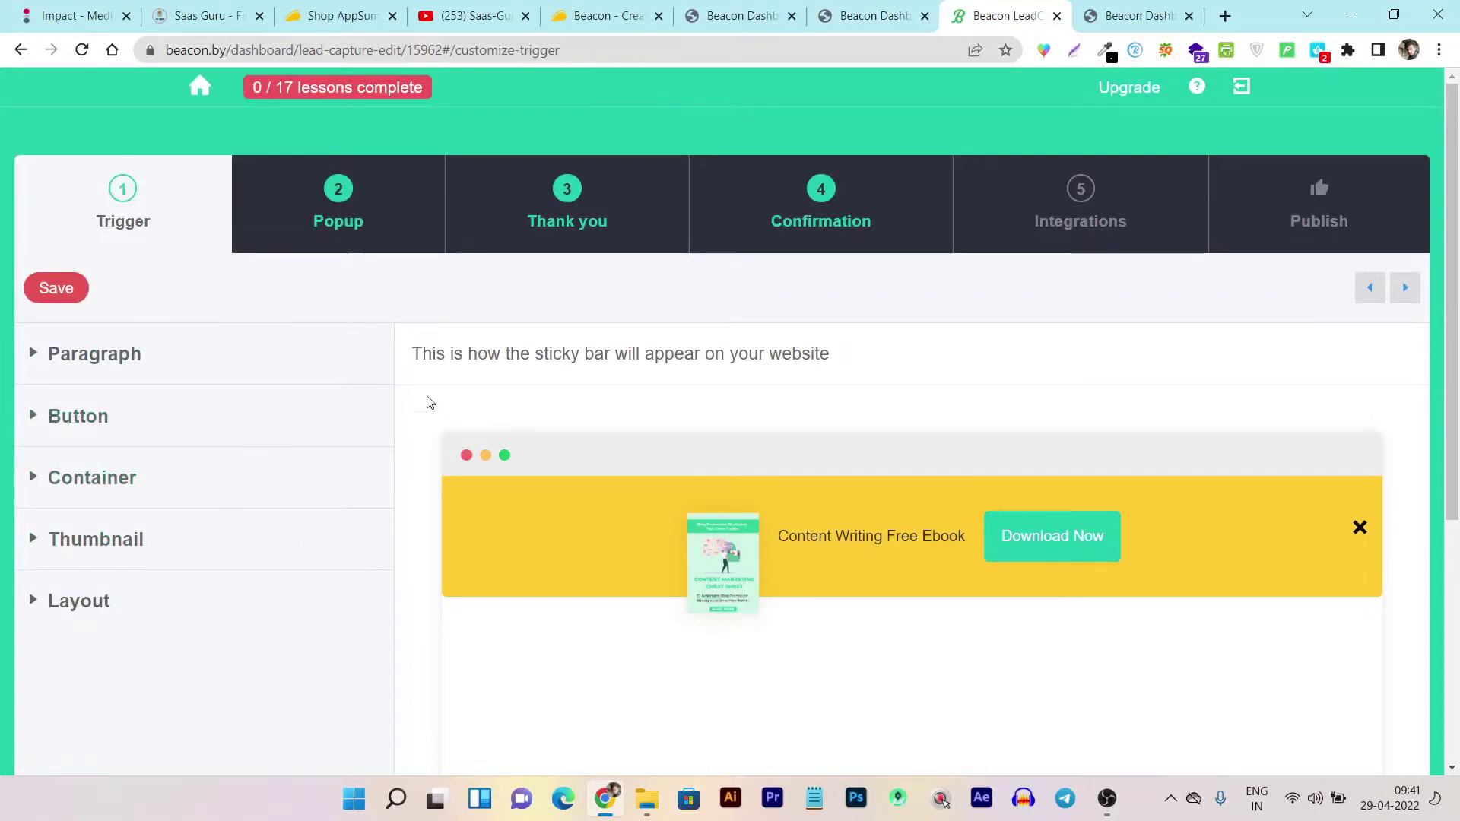
pyautogui.scroll(-2, 779, 423)
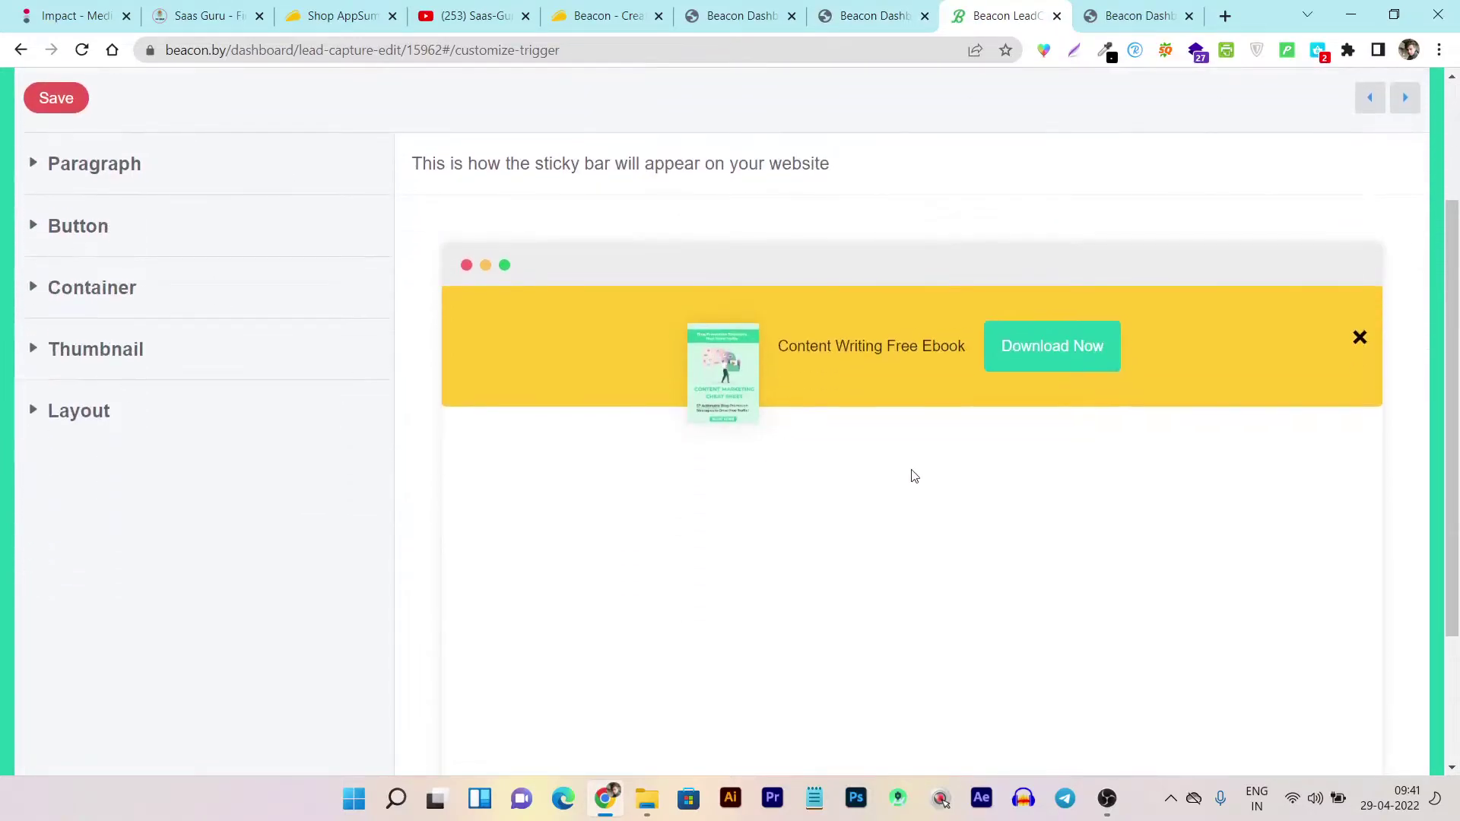
pyautogui.scroll(3, 1026, 468)
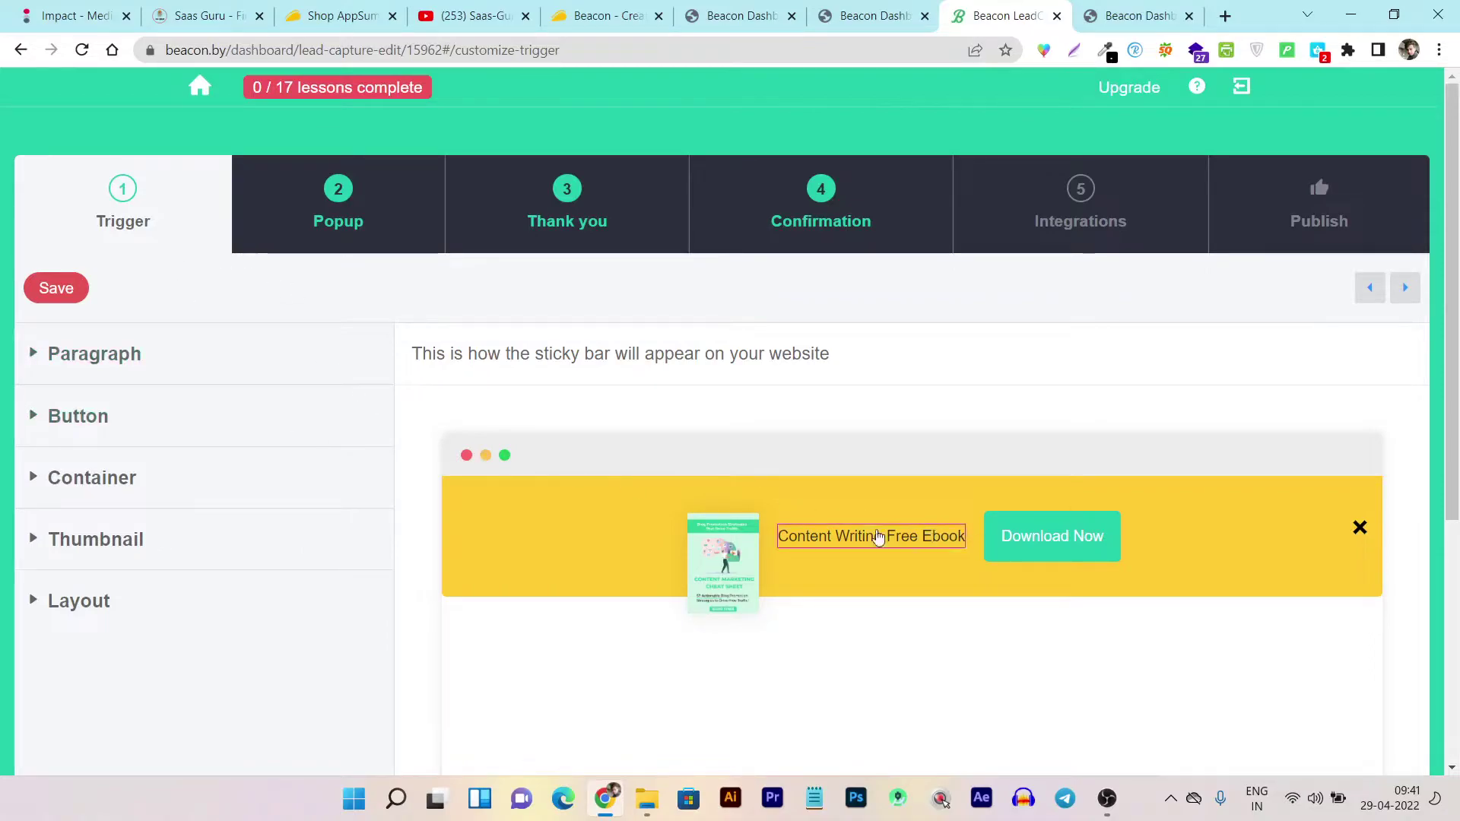
pyautogui.scroll(-2, 1062, 548)
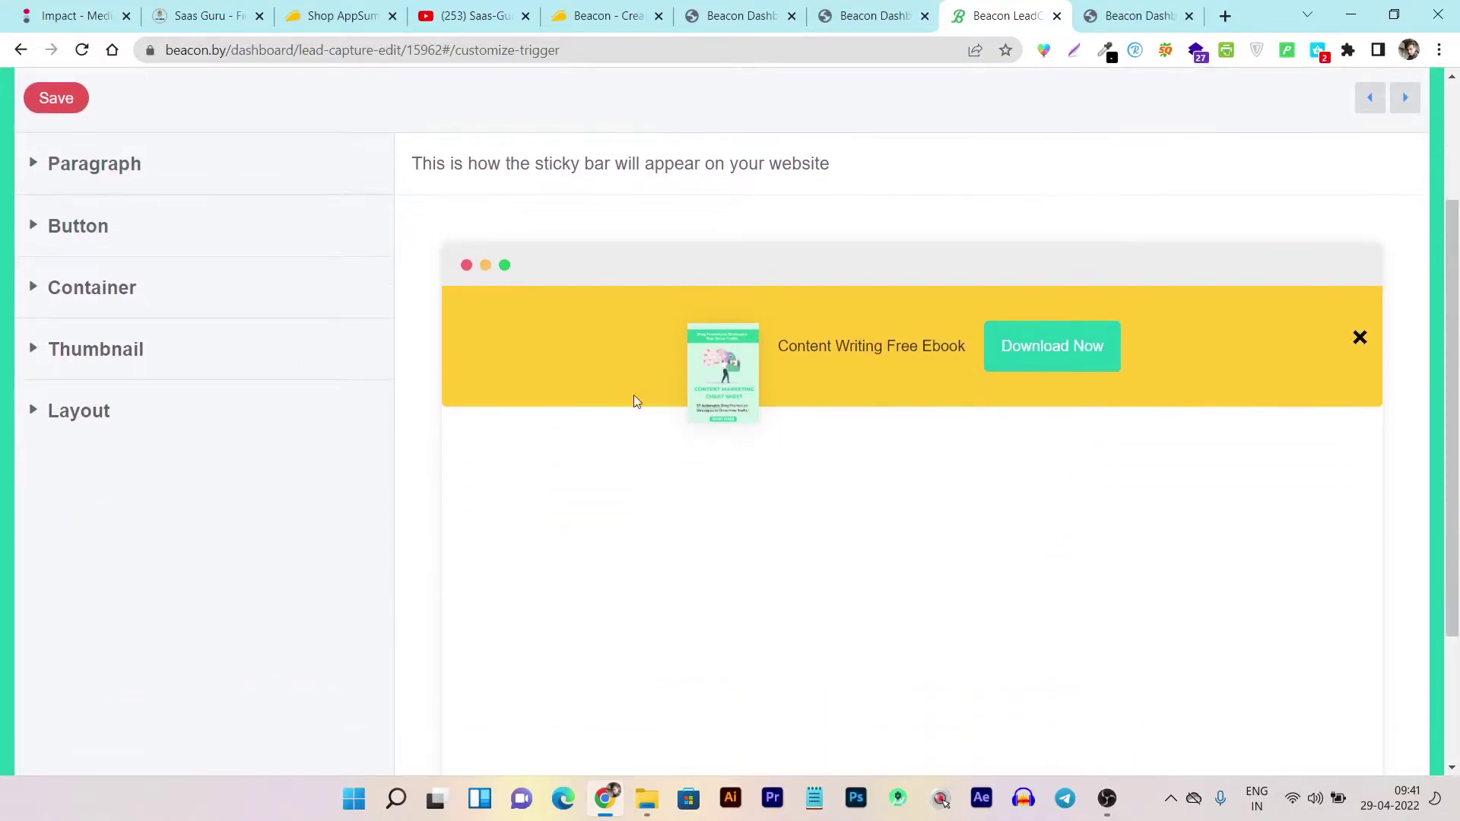
pyautogui.click(103, 349)
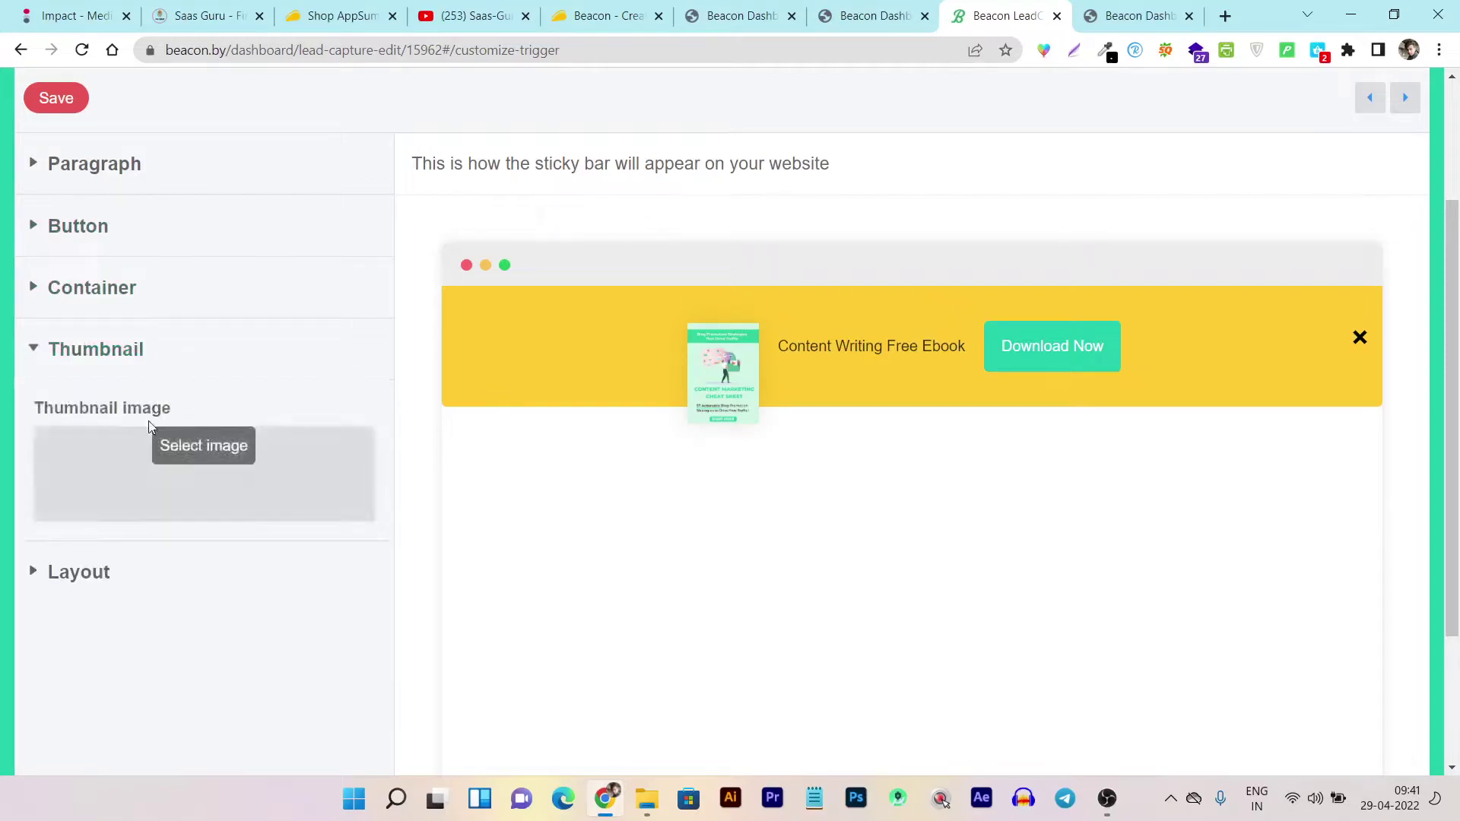
pyautogui.click(125, 417)
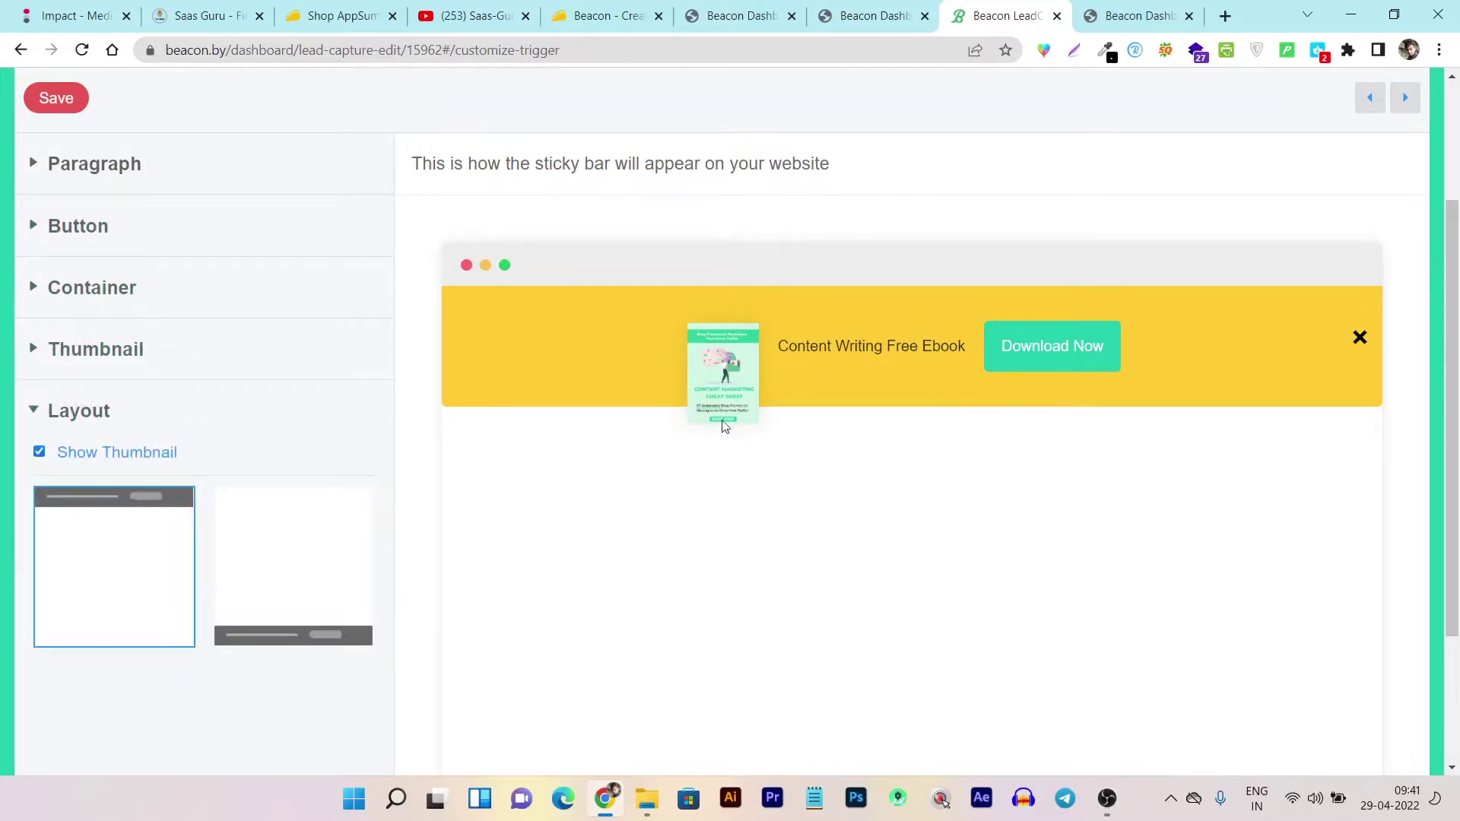
pyautogui.scroll(-1, 993, 399)
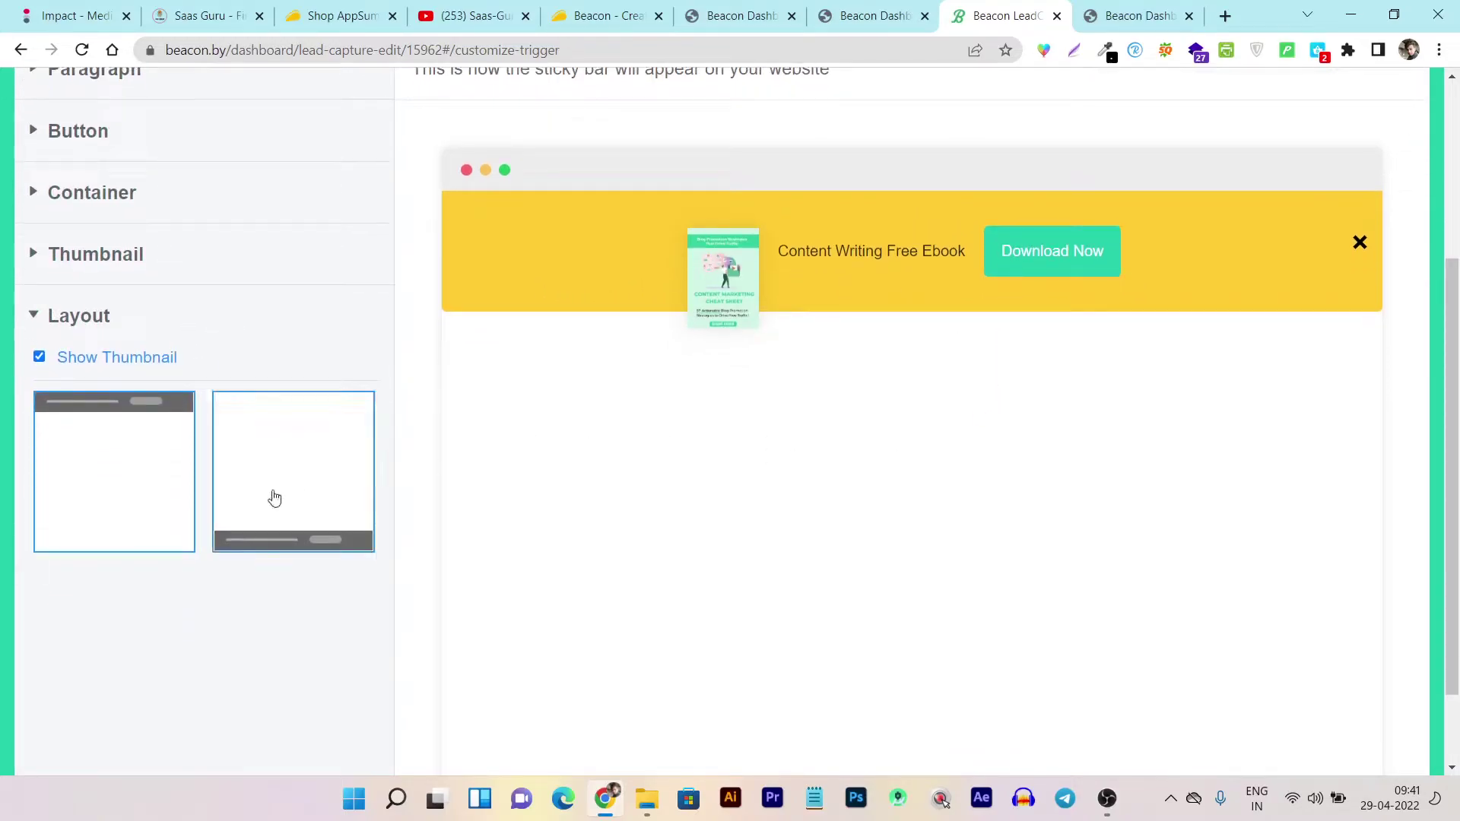
pyautogui.click(293, 567)
pyautogui.scroll(-2, 1243, 561)
pyautogui.scroll(5, 799, 548)
pyautogui.scroll(-5, 861, 580)
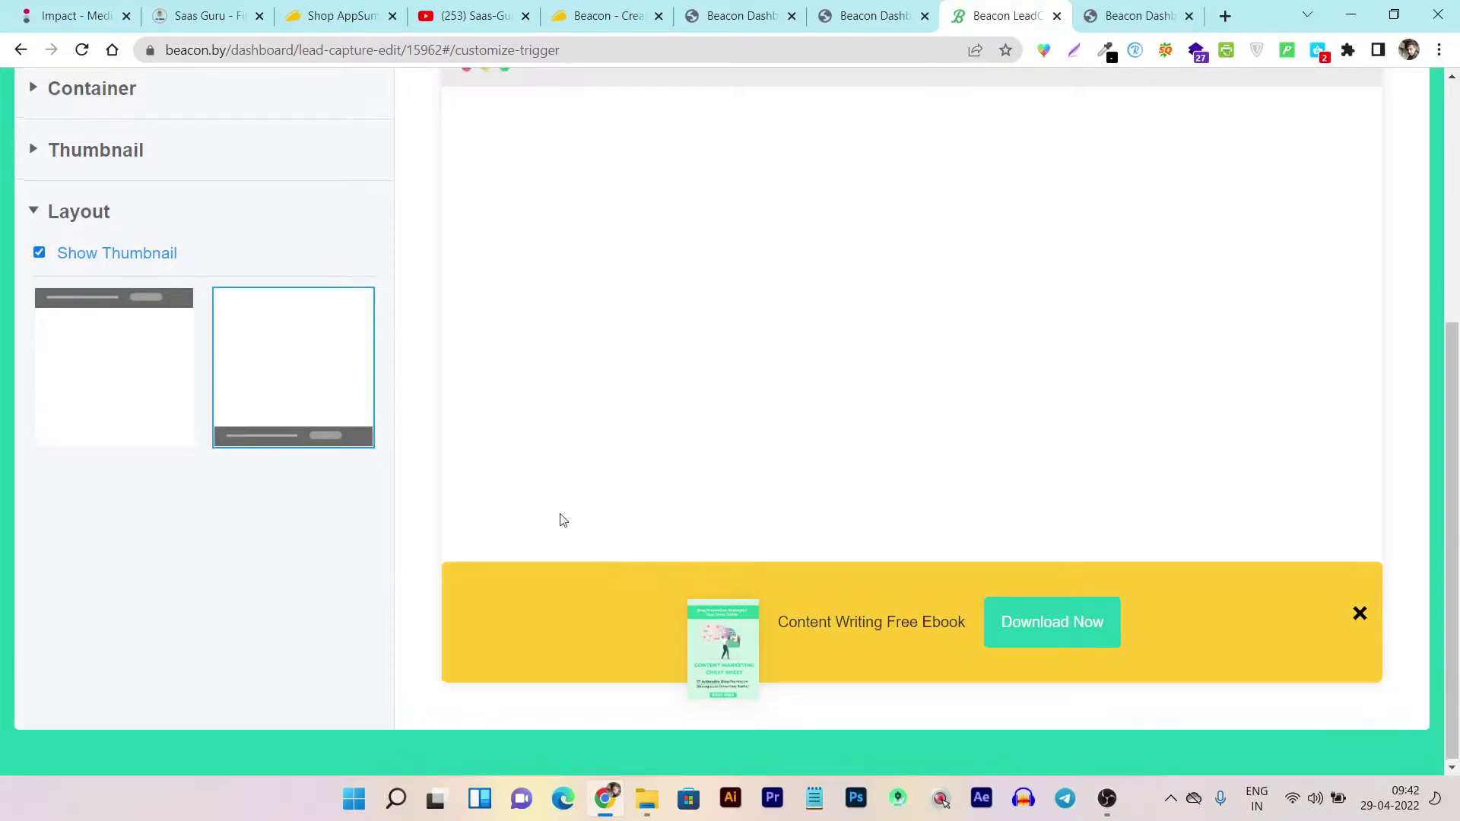
pyautogui.scroll(5, 559, 519)
pyautogui.click(338, 221)
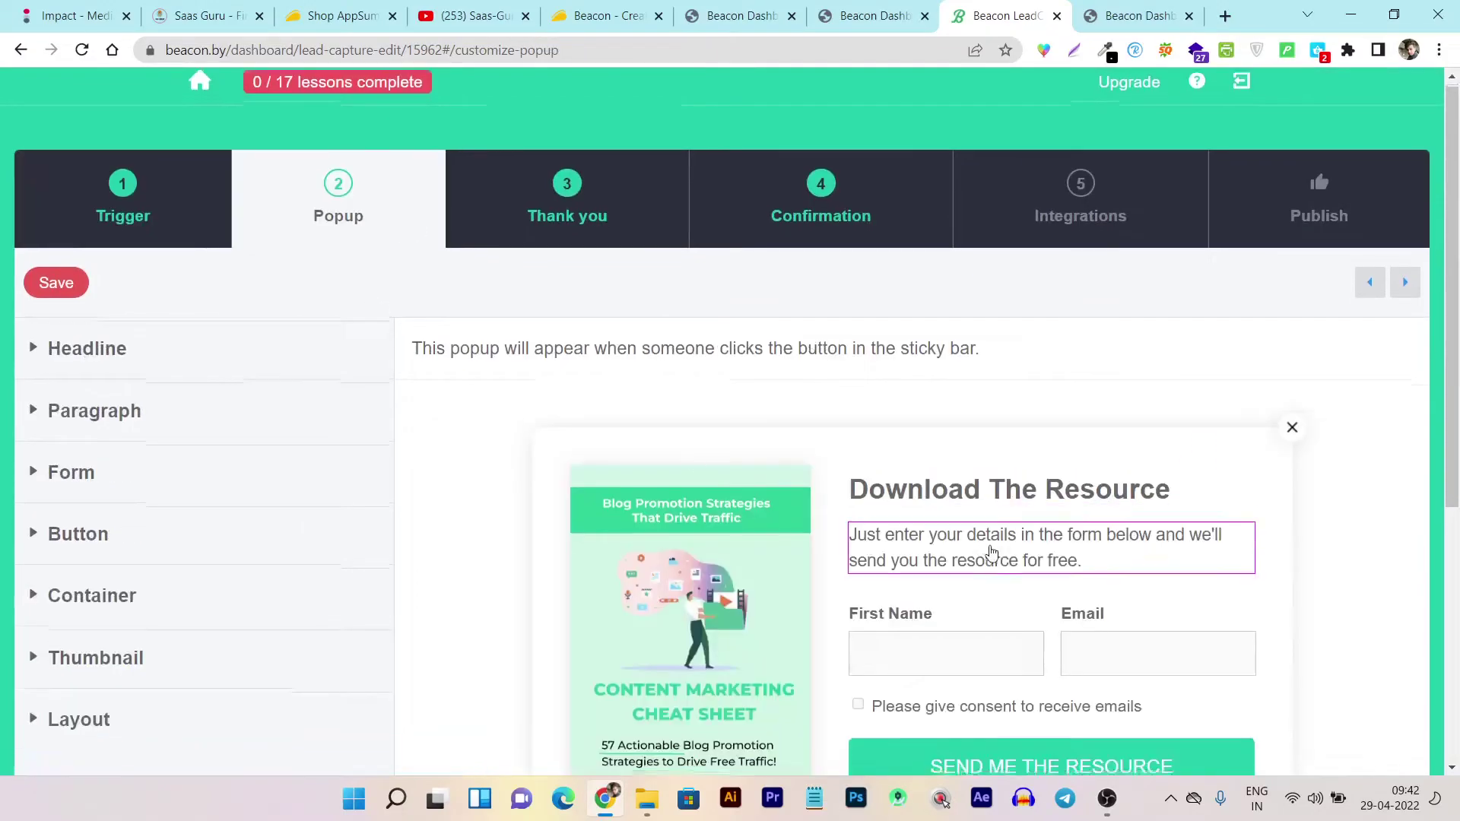
pyautogui.scroll(-3, 1004, 476)
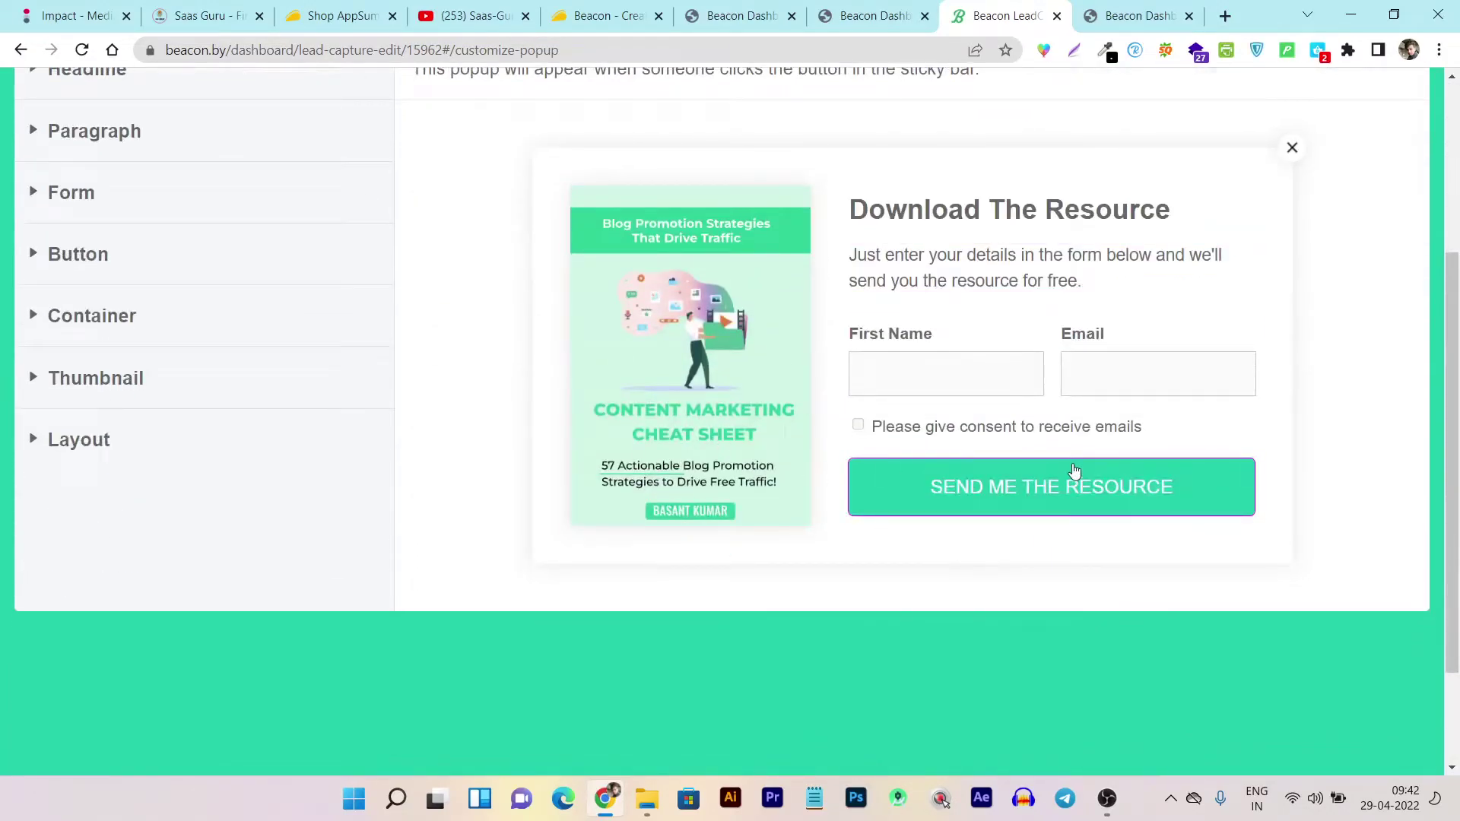
pyautogui.moveTo(690, 617)
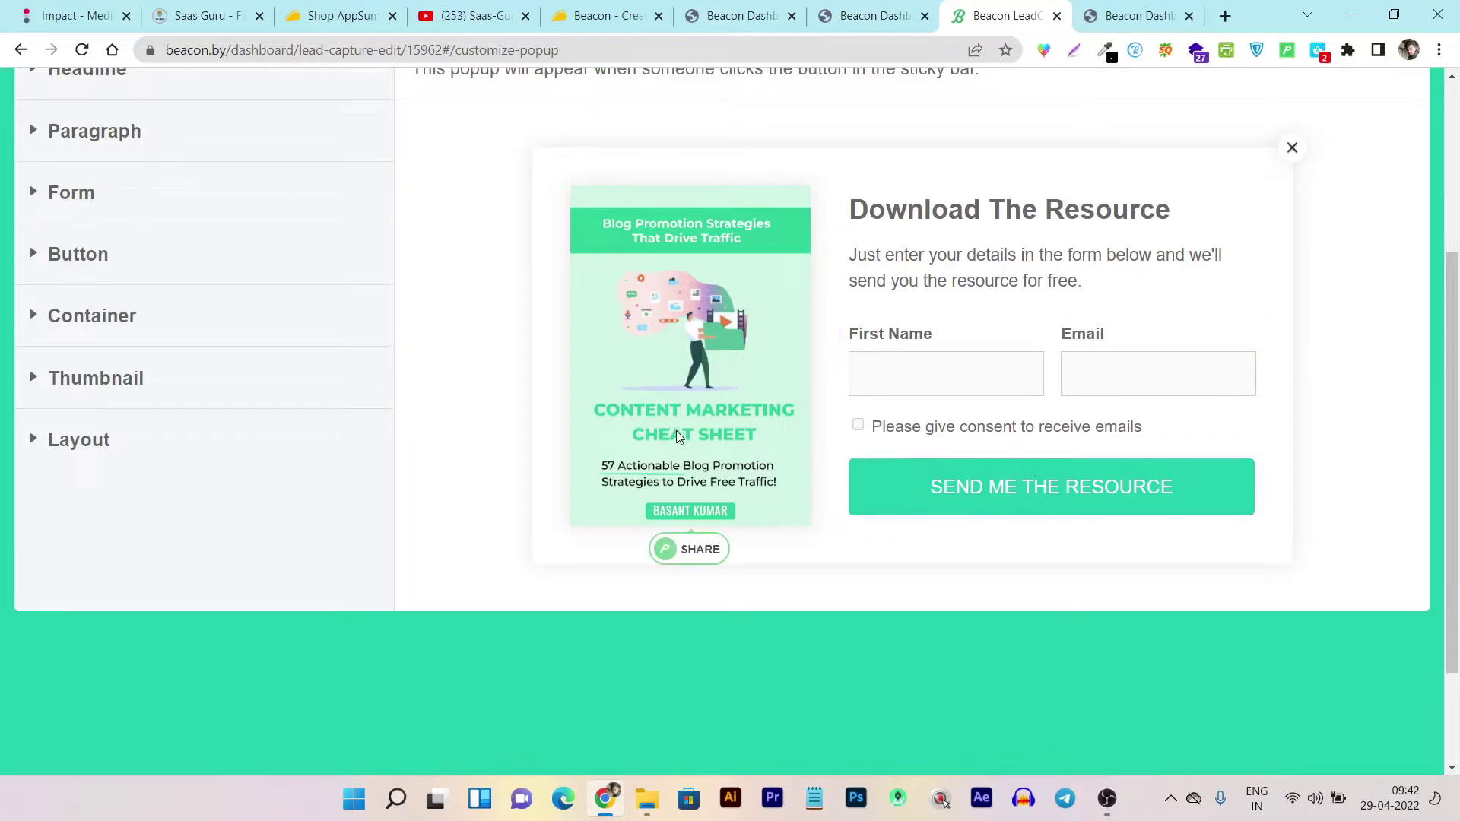
pyautogui.scroll(5, 704, 430)
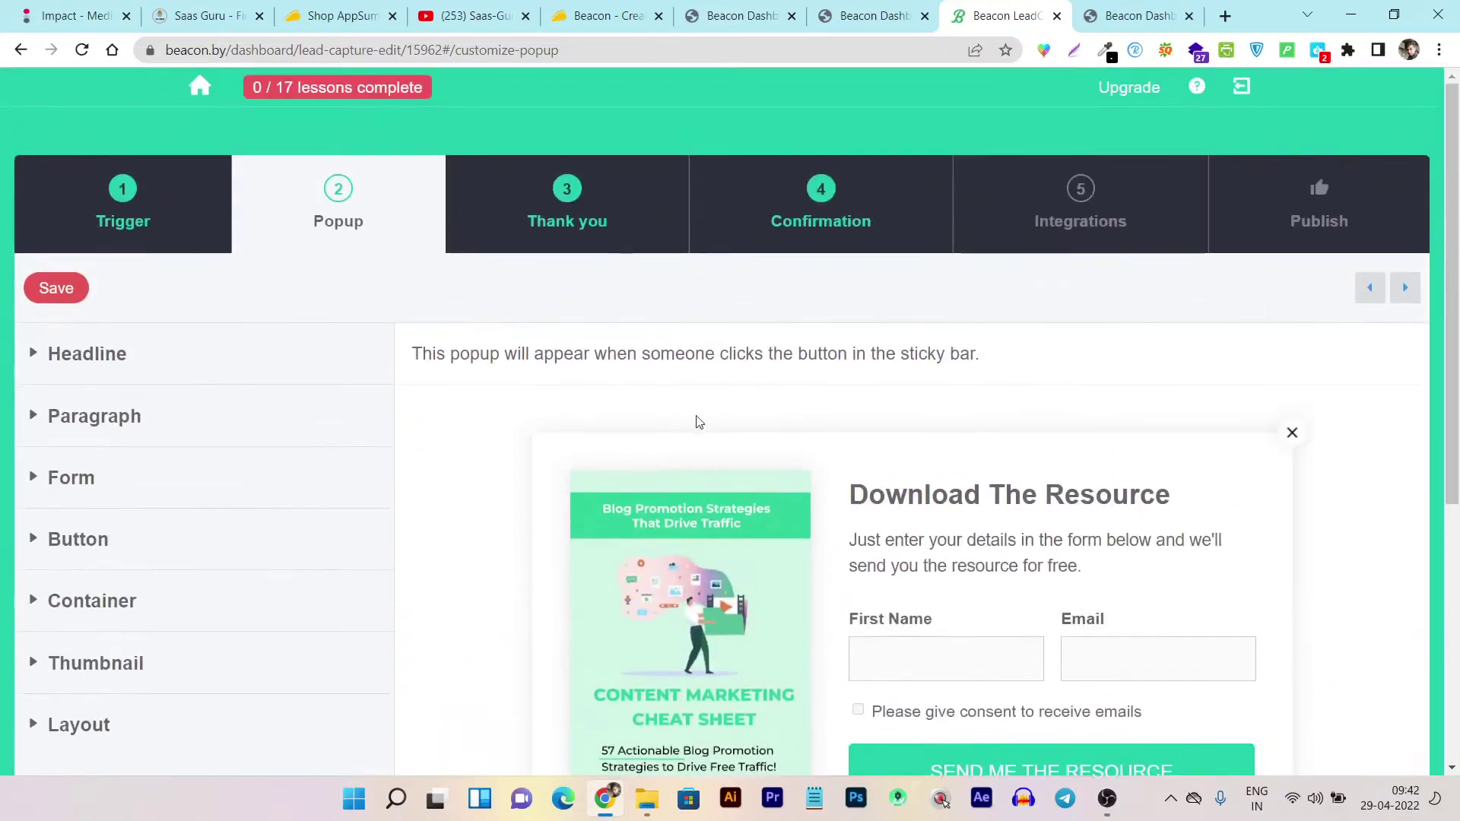
pyautogui.scroll(-5, 920, 514)
pyautogui.scroll(2, 920, 513)
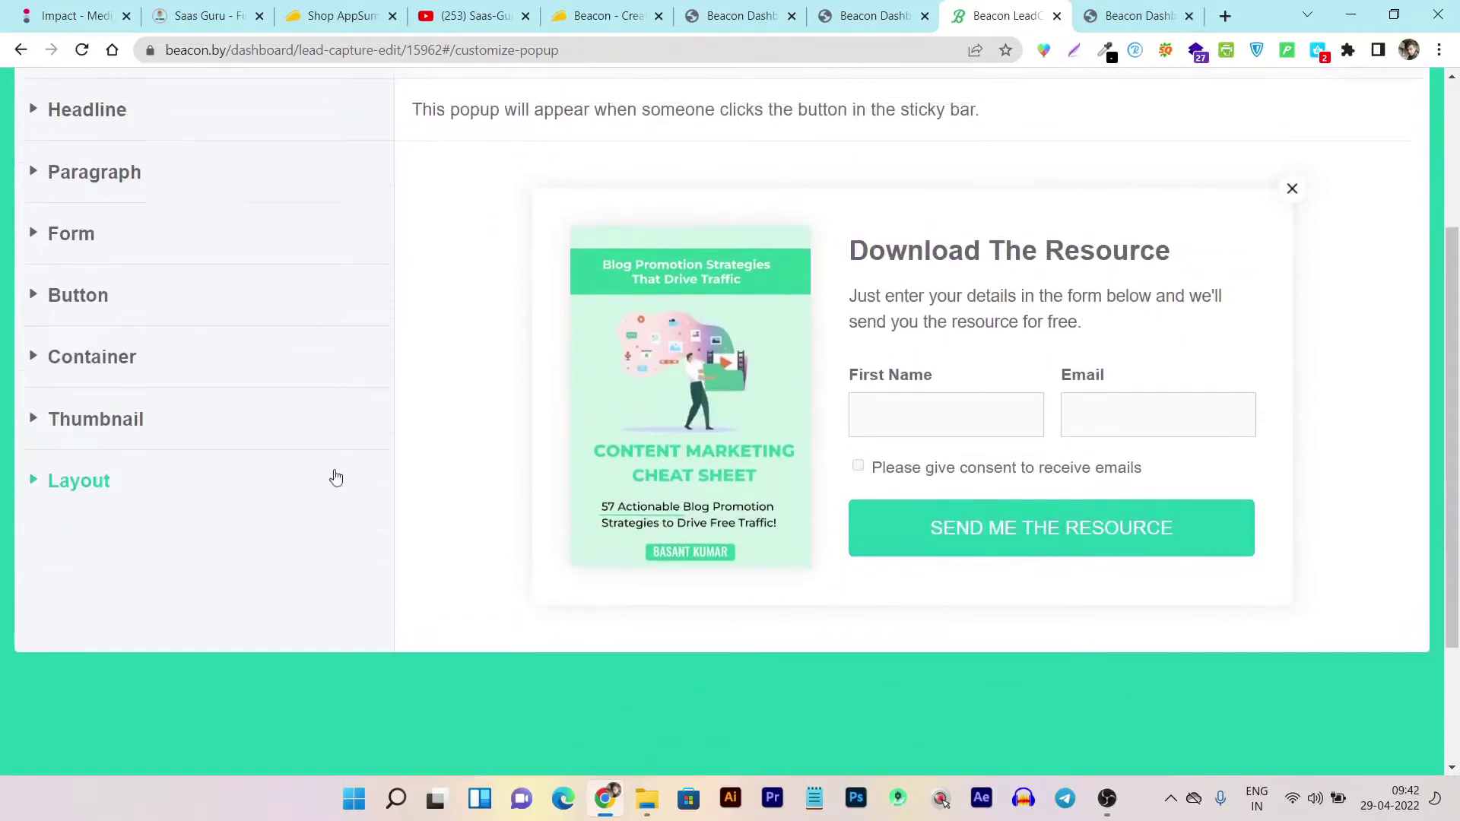
pyautogui.scroll(3, 337, 477)
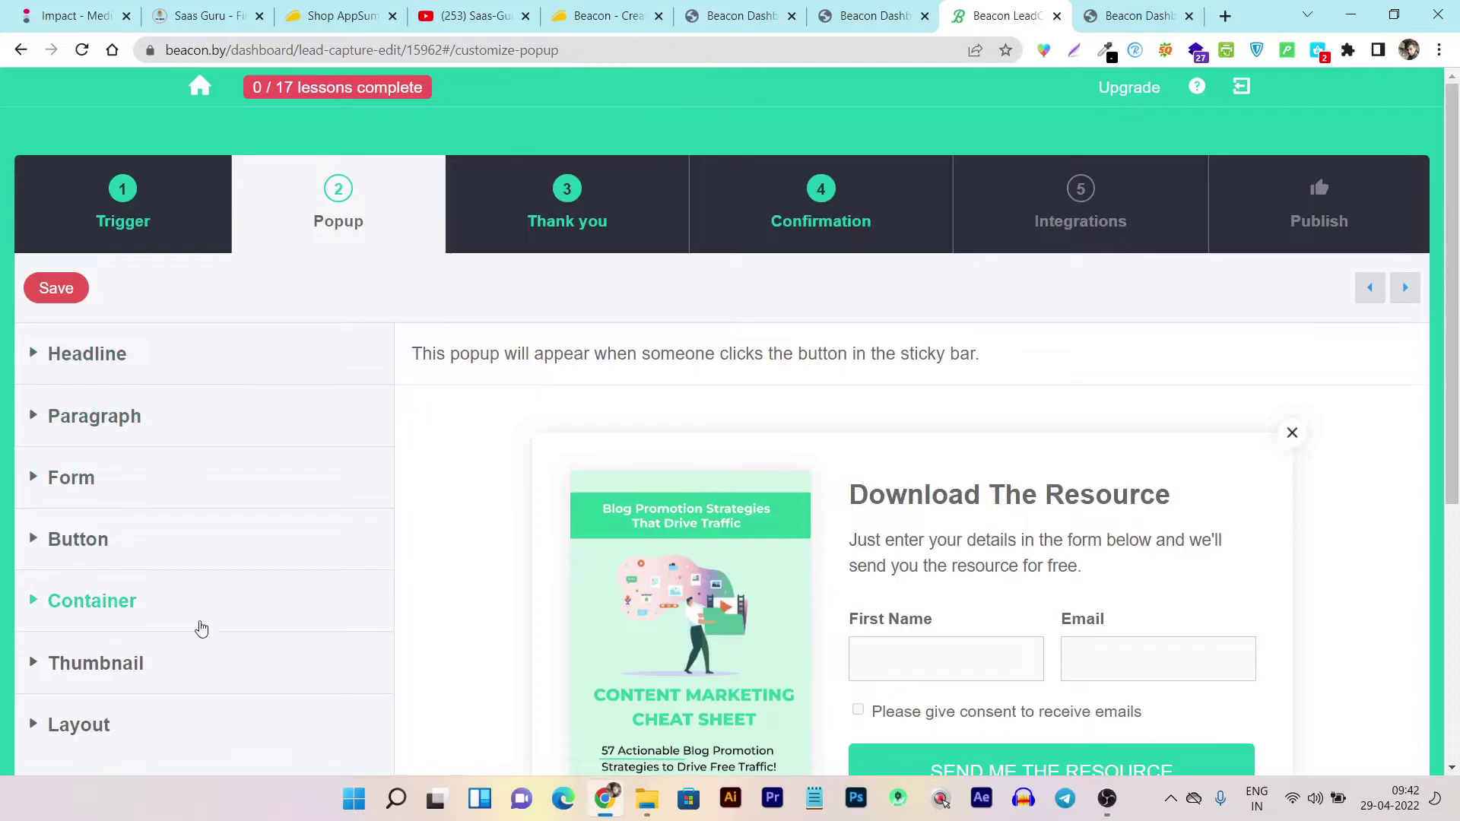
pyautogui.scroll(-1, 181, 671)
pyautogui.click(96, 569)
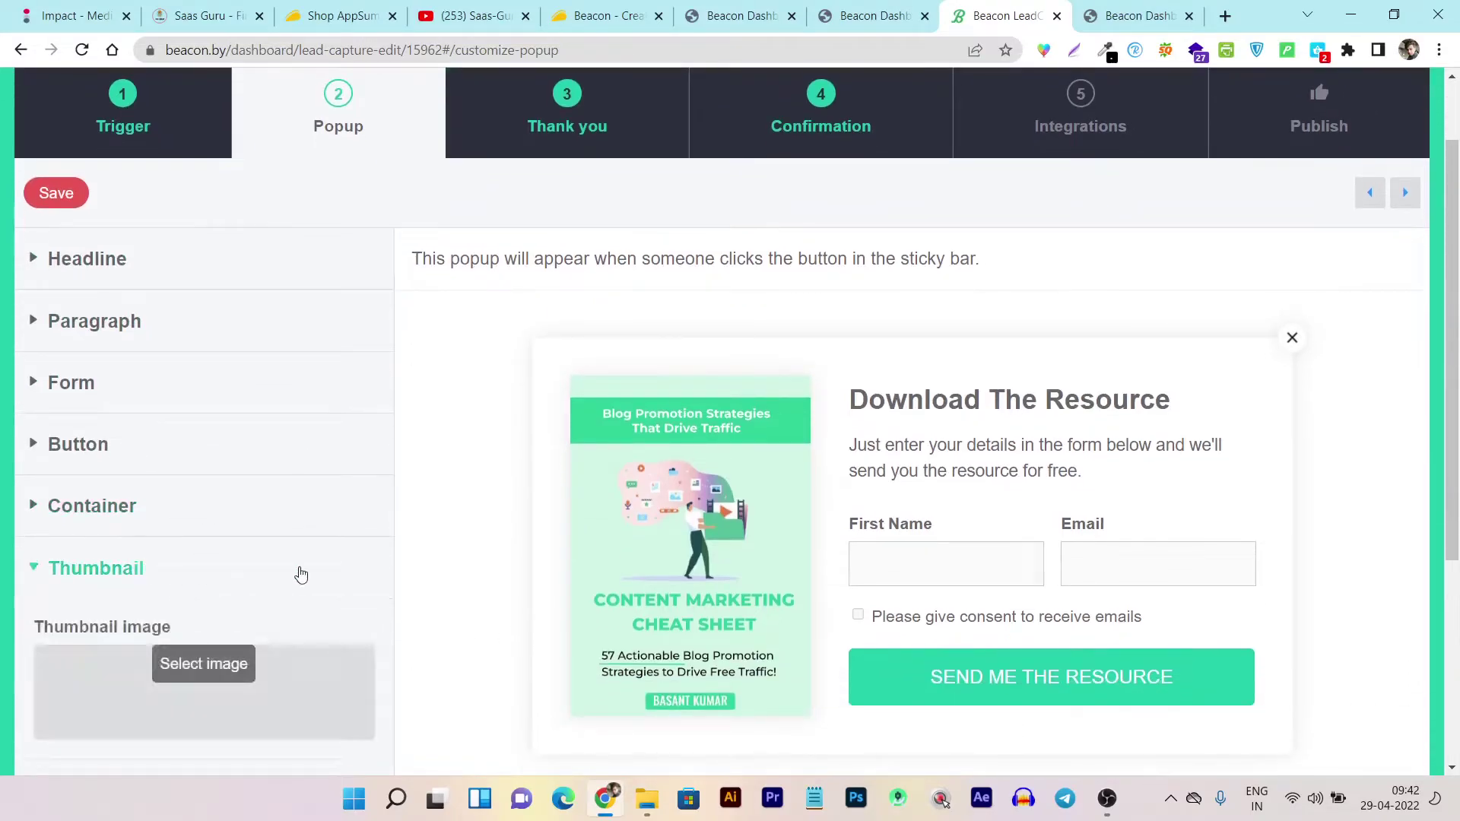
pyautogui.scroll(-3, 526, 574)
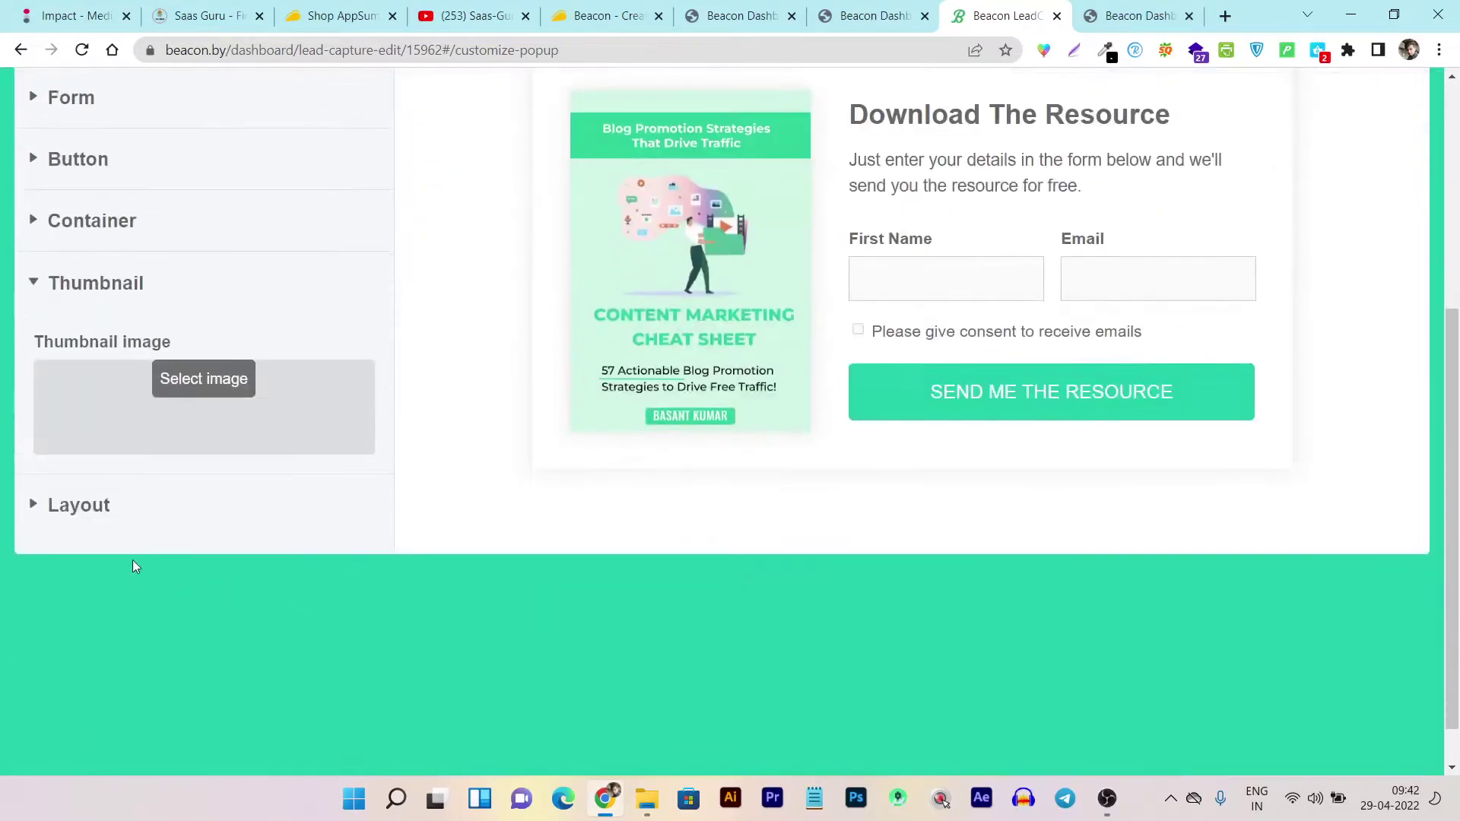
pyautogui.click(78, 505)
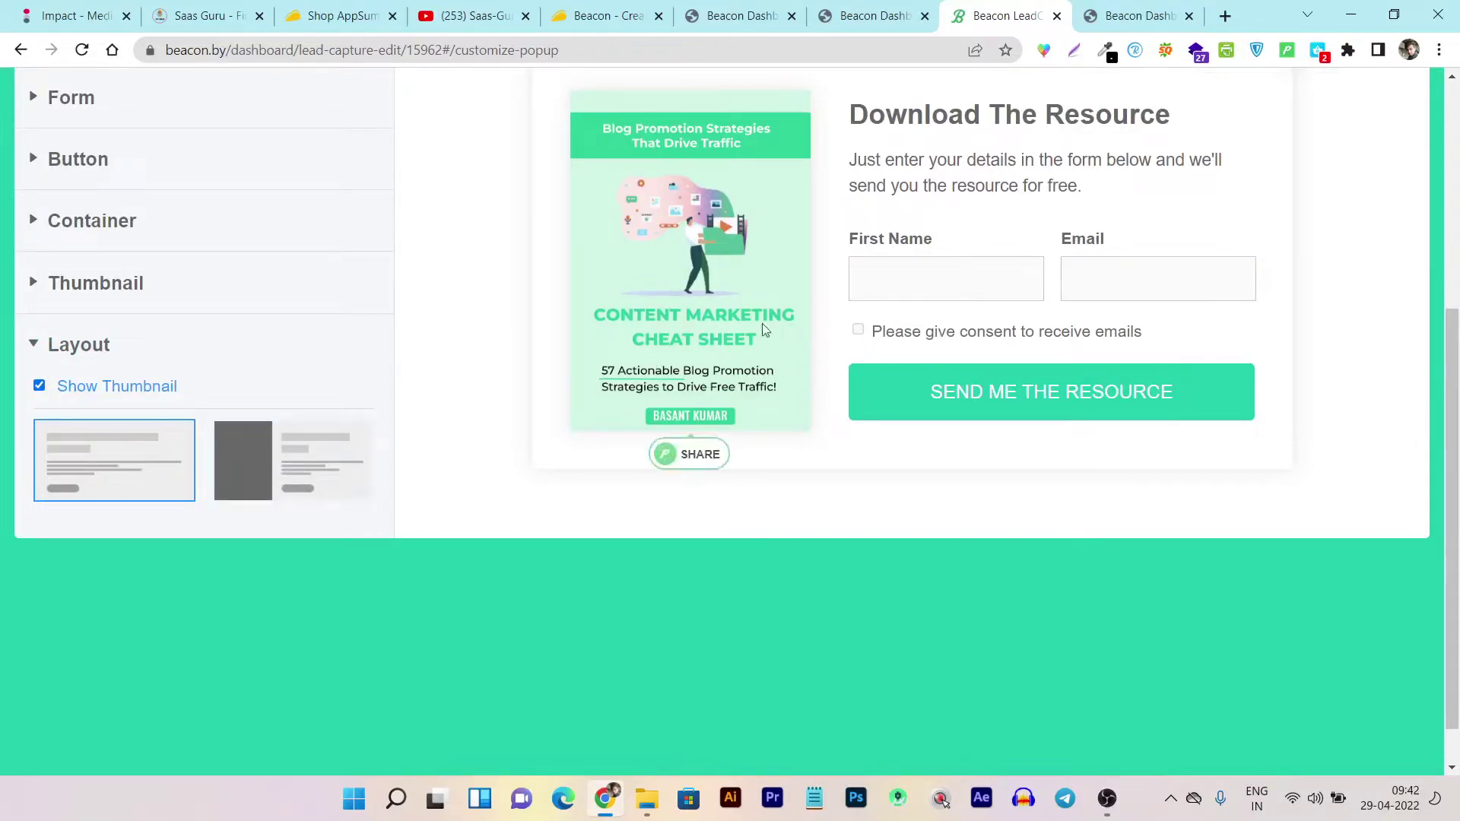
pyautogui.click(293, 460)
pyautogui.scroll(3, 701, 503)
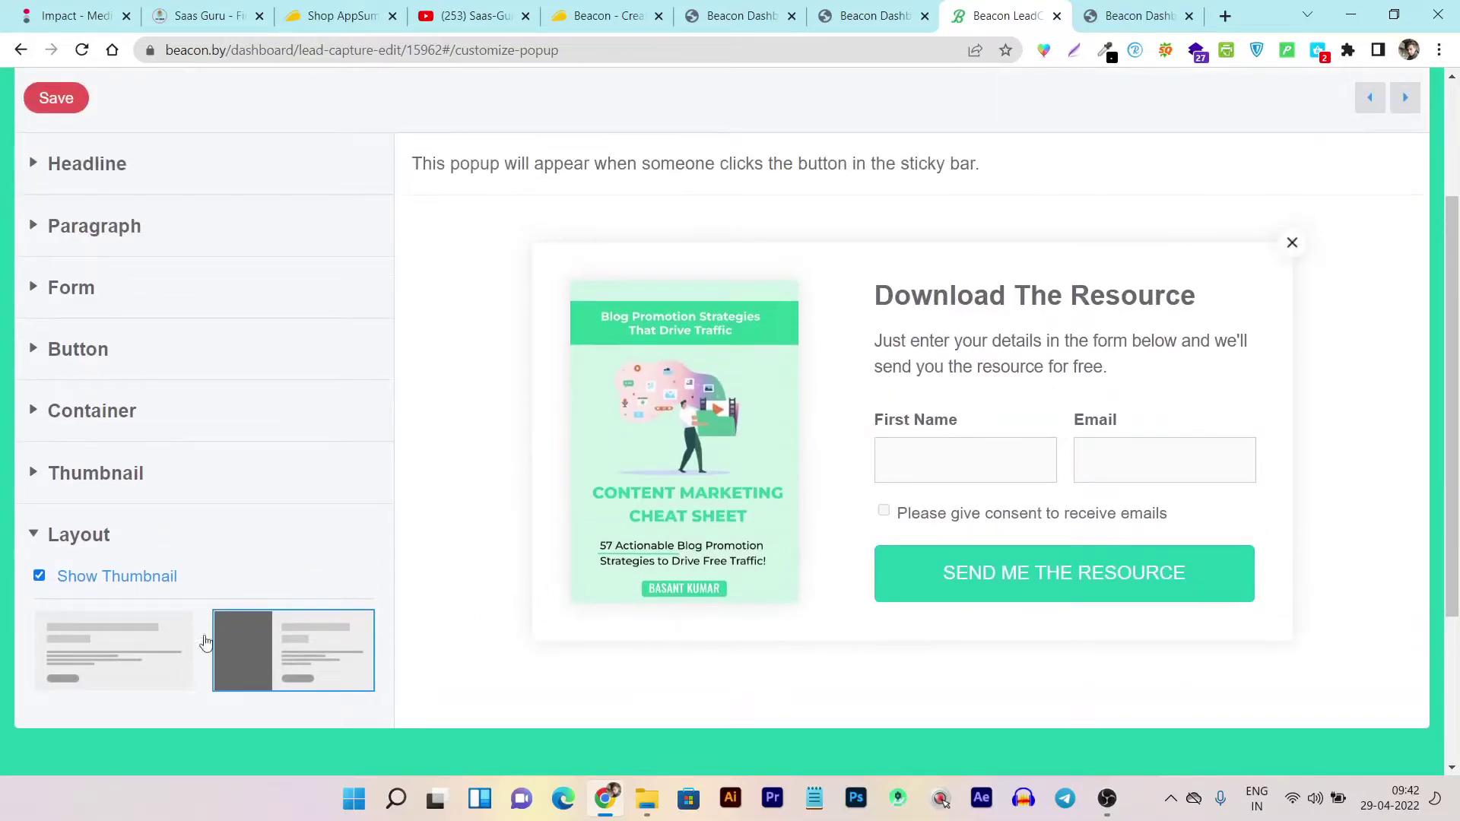
pyautogui.click(114, 651)
pyautogui.scroll(3, 228, 513)
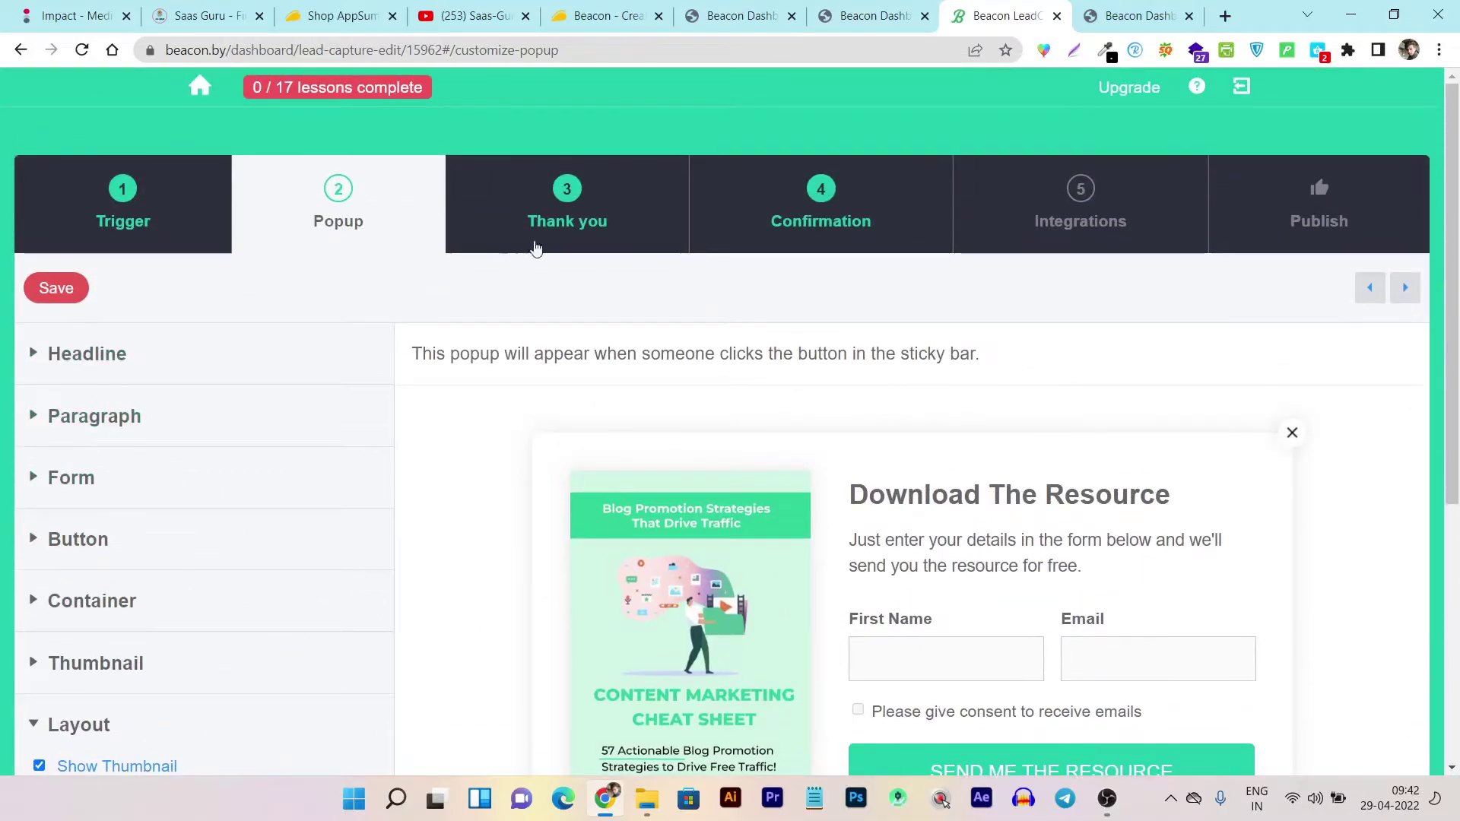
# Review the confirmation email's subject, sender, body and its double opt-in setting
pyautogui.click(593, 229)
pyautogui.scroll(-2, 818, 470)
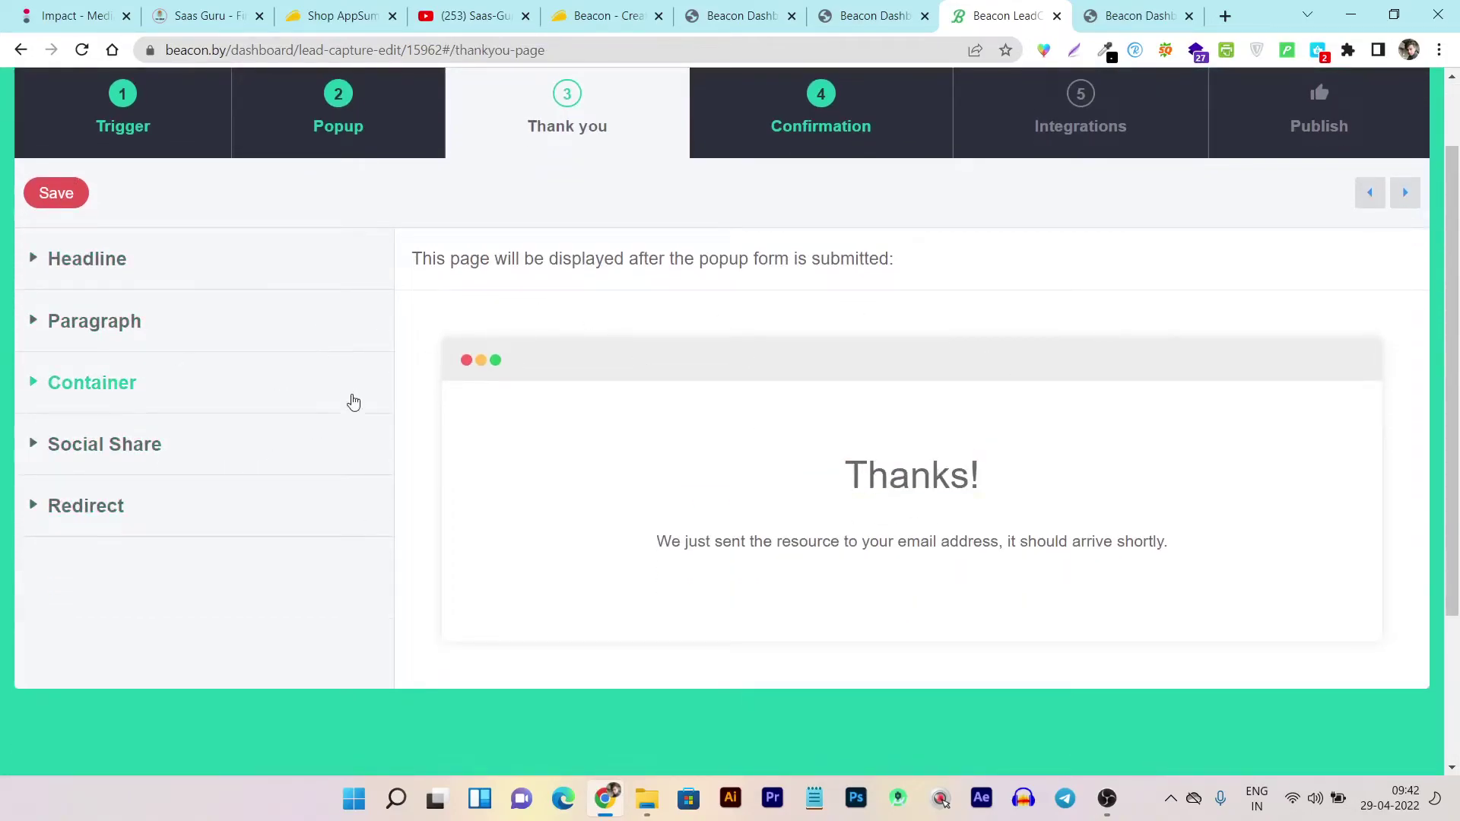
pyautogui.scroll(3, 833, 365)
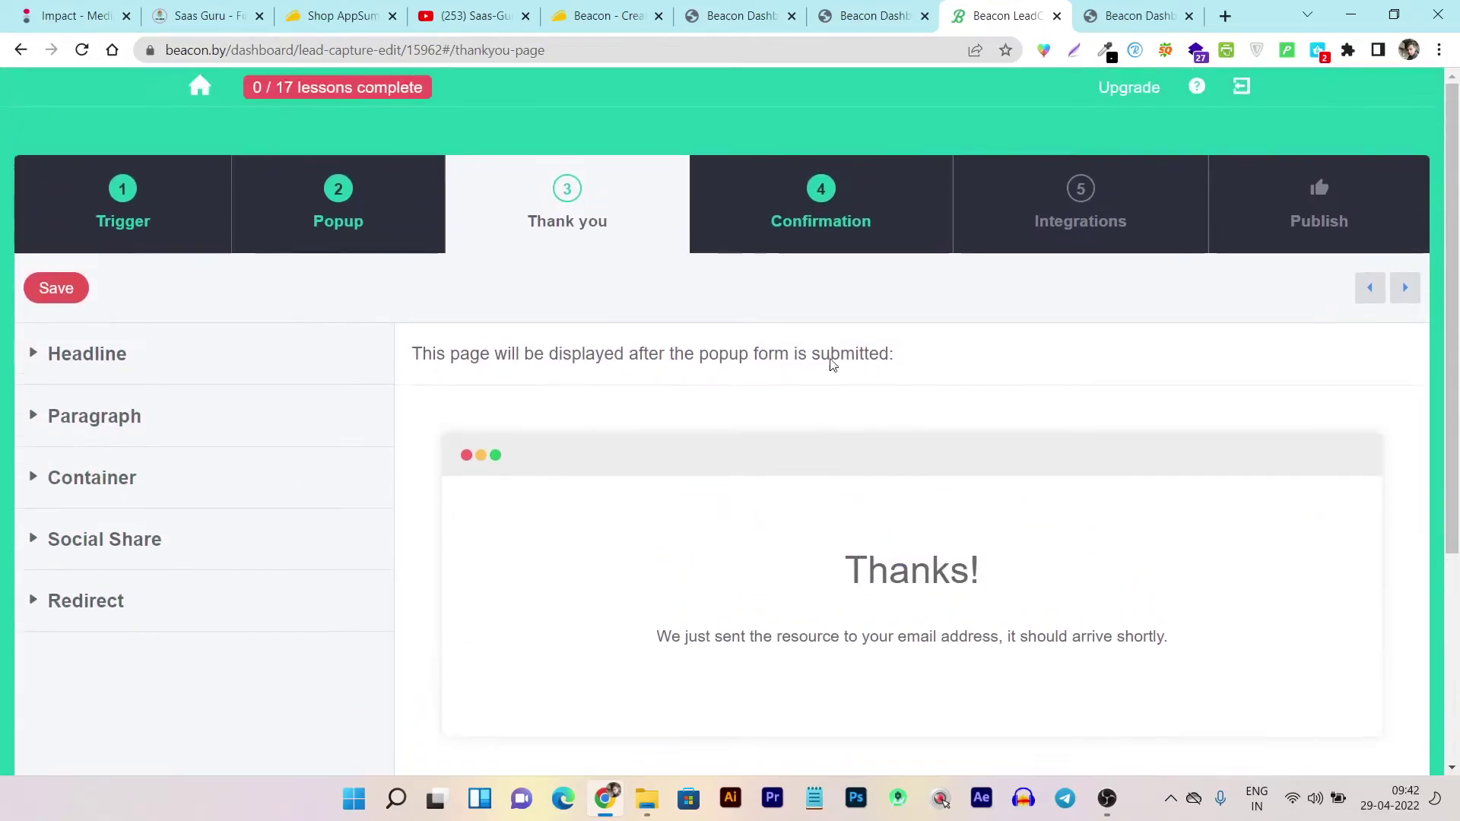
pyautogui.click(822, 221)
pyautogui.scroll(-2, 817, 377)
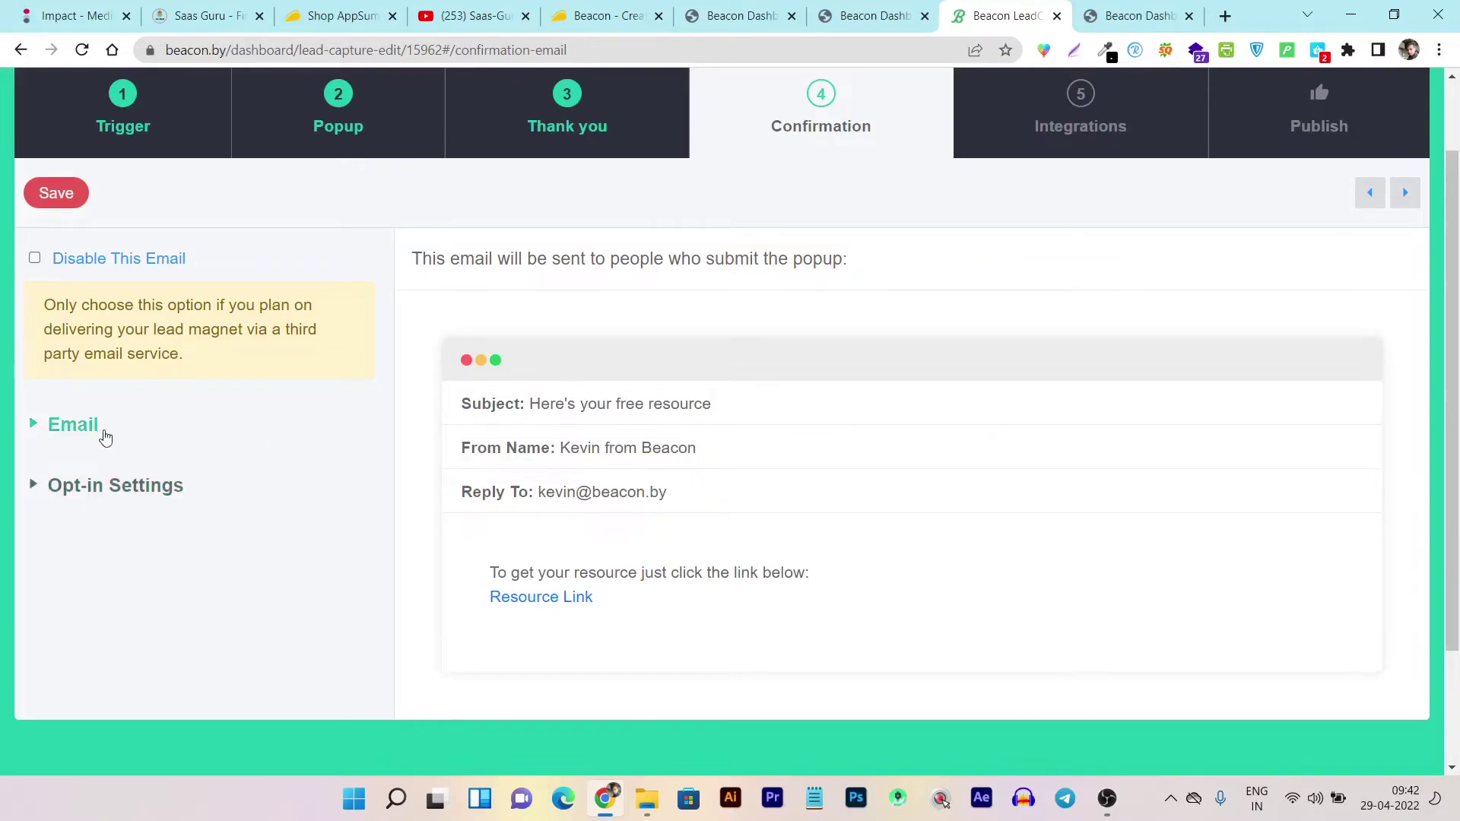
pyautogui.click(73, 424)
pyautogui.scroll(-2, 457, 492)
pyautogui.scroll(-1, 673, 456)
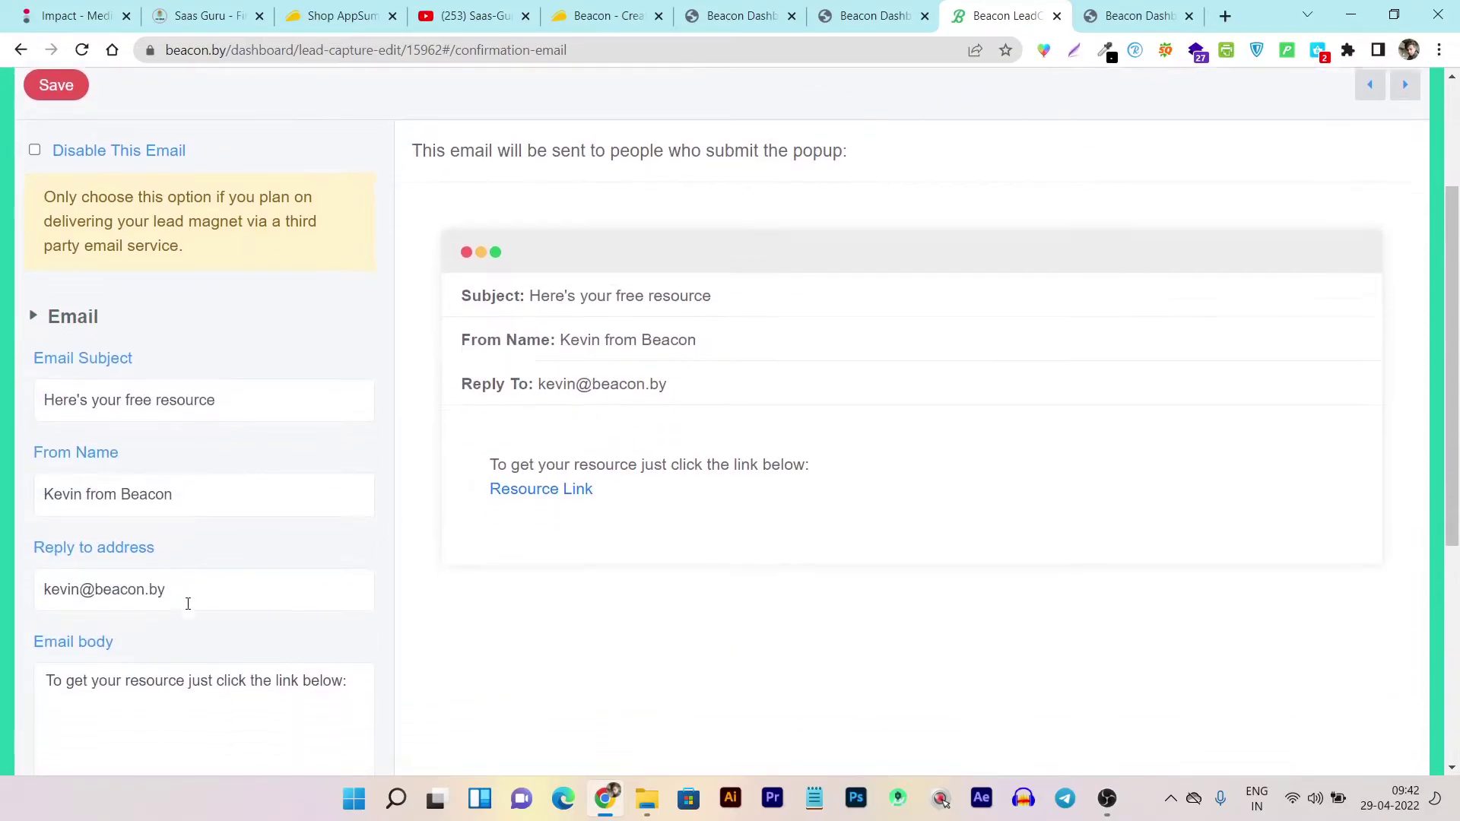
pyautogui.scroll(-2, 187, 603)
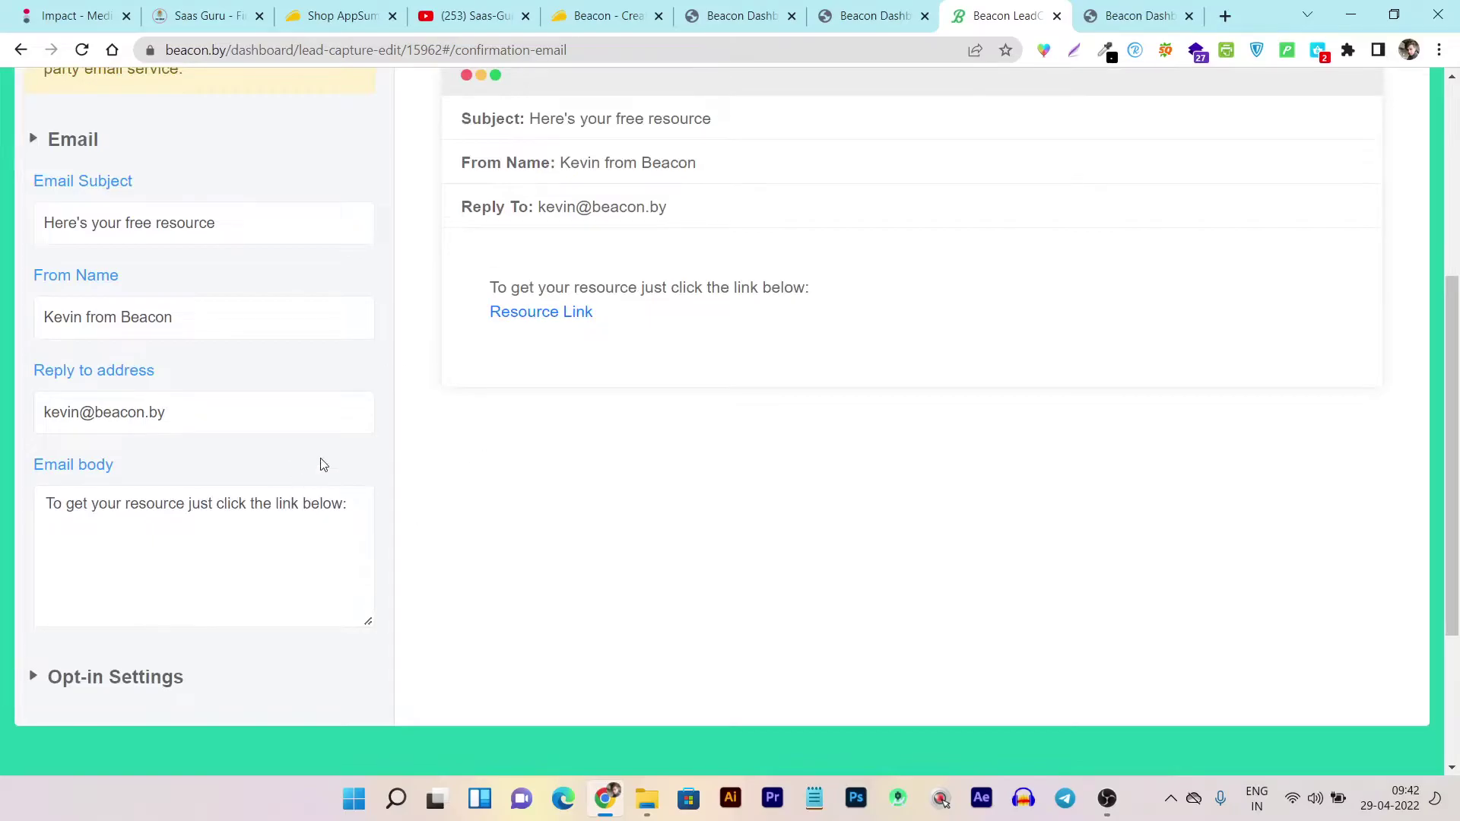
pyautogui.click(114, 676)
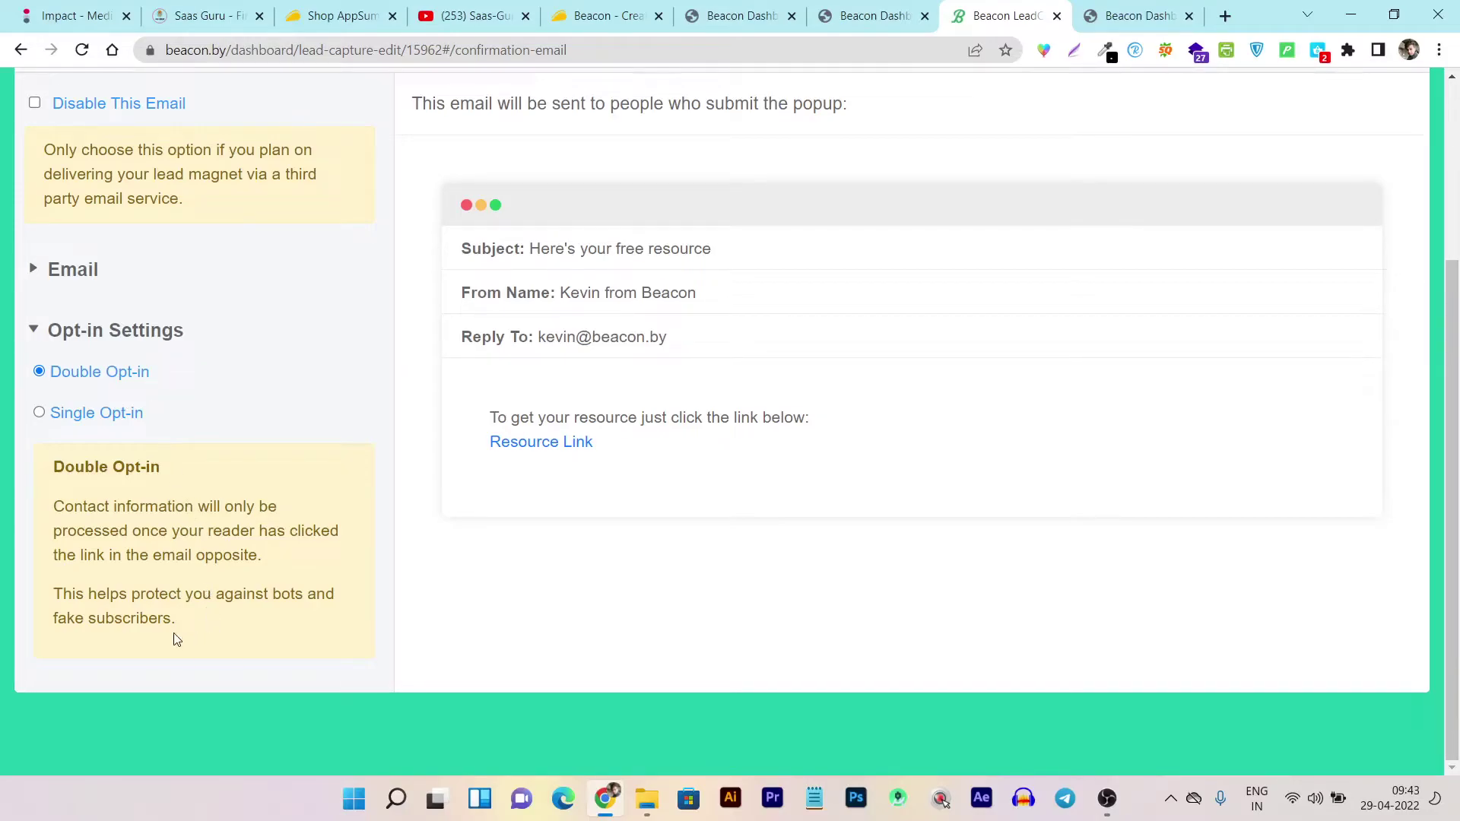
pyautogui.scroll(3, 391, 471)
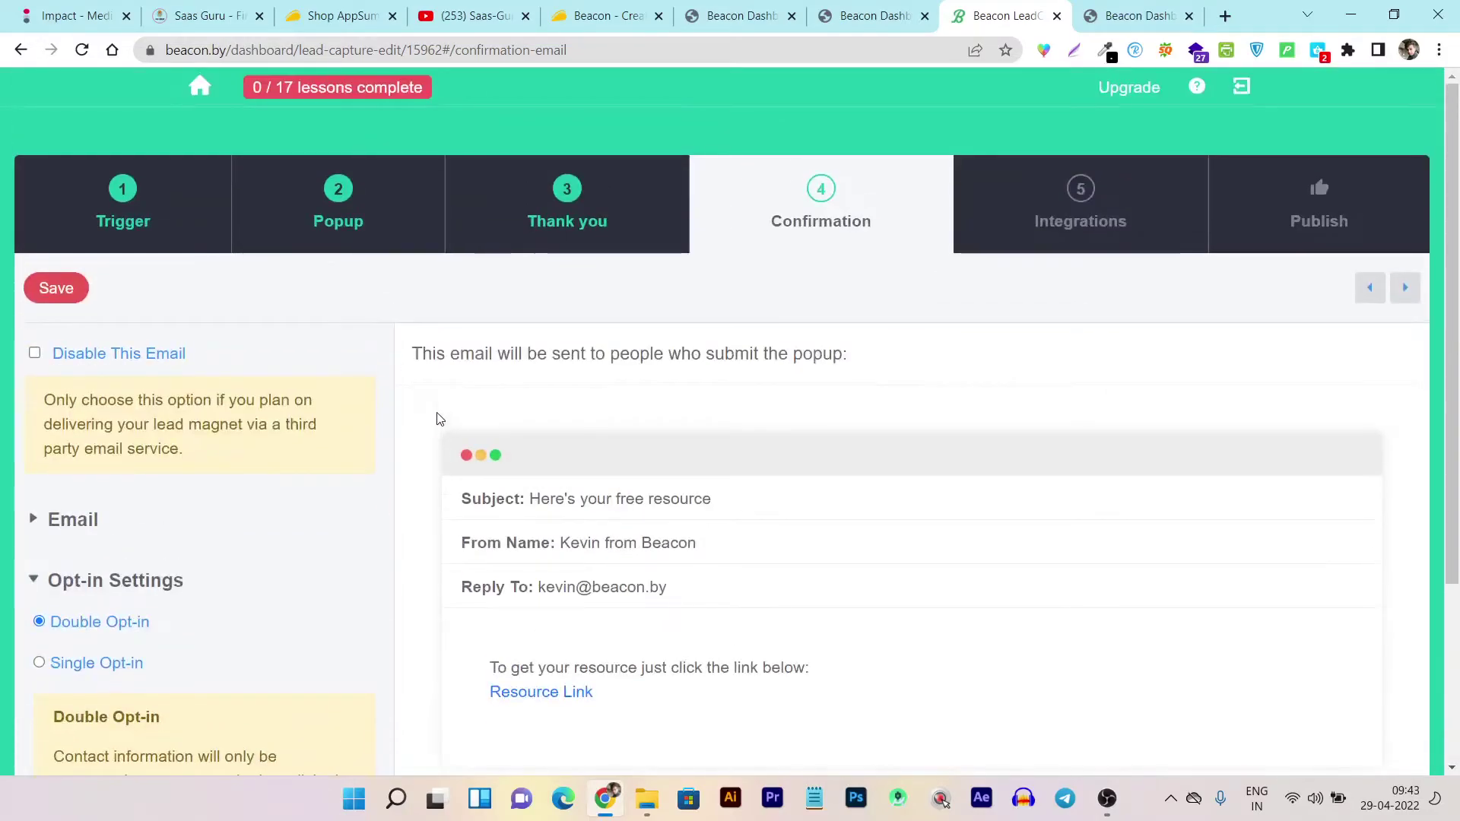
pyautogui.scroll(-3, 433, 419)
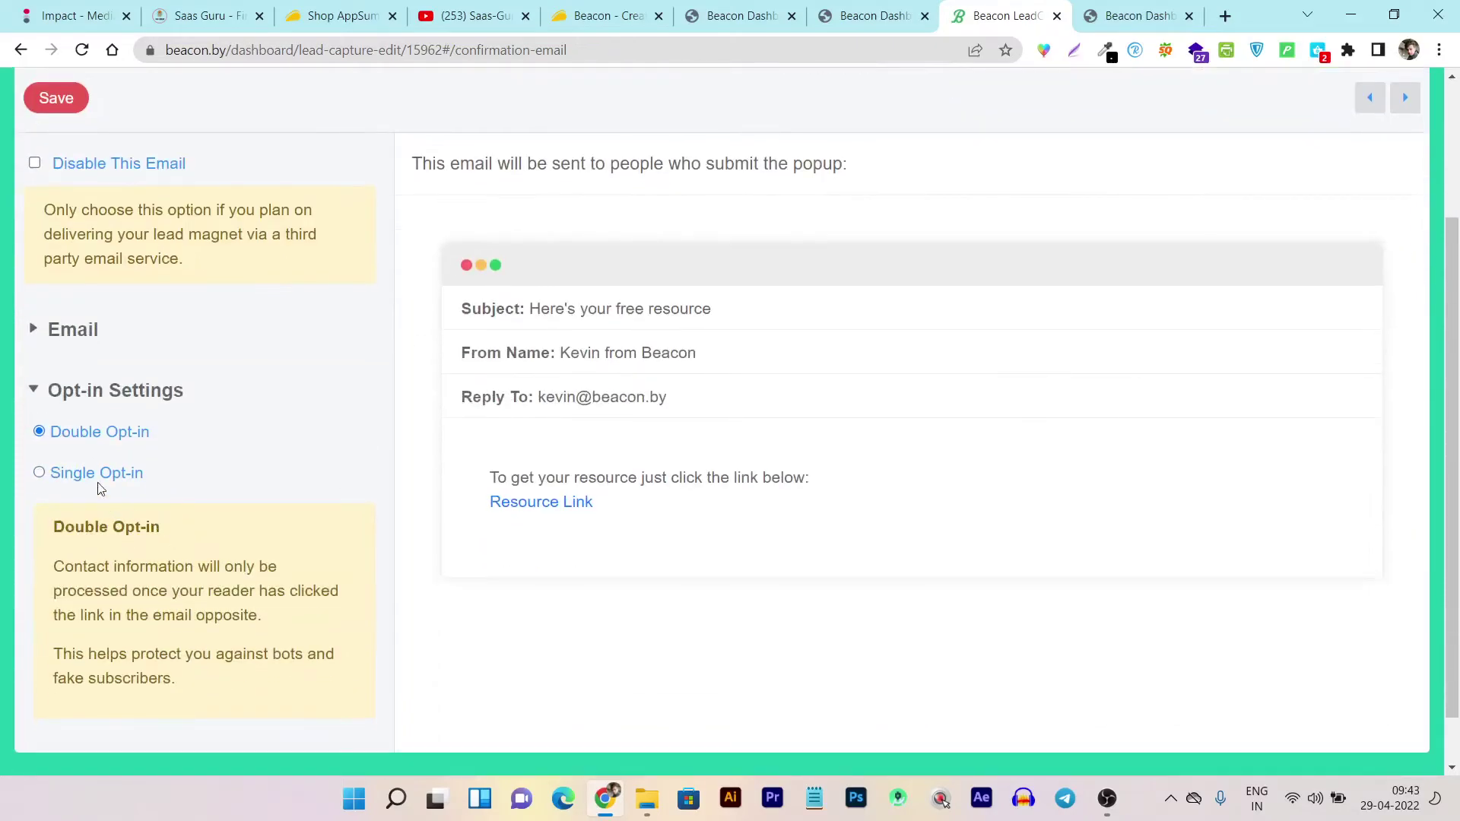
pyautogui.scroll(3, 99, 489)
# Check the premium integrations notice and the Publish step's head-tag embed code, then return to Trigger
pyautogui.click(1041, 228)
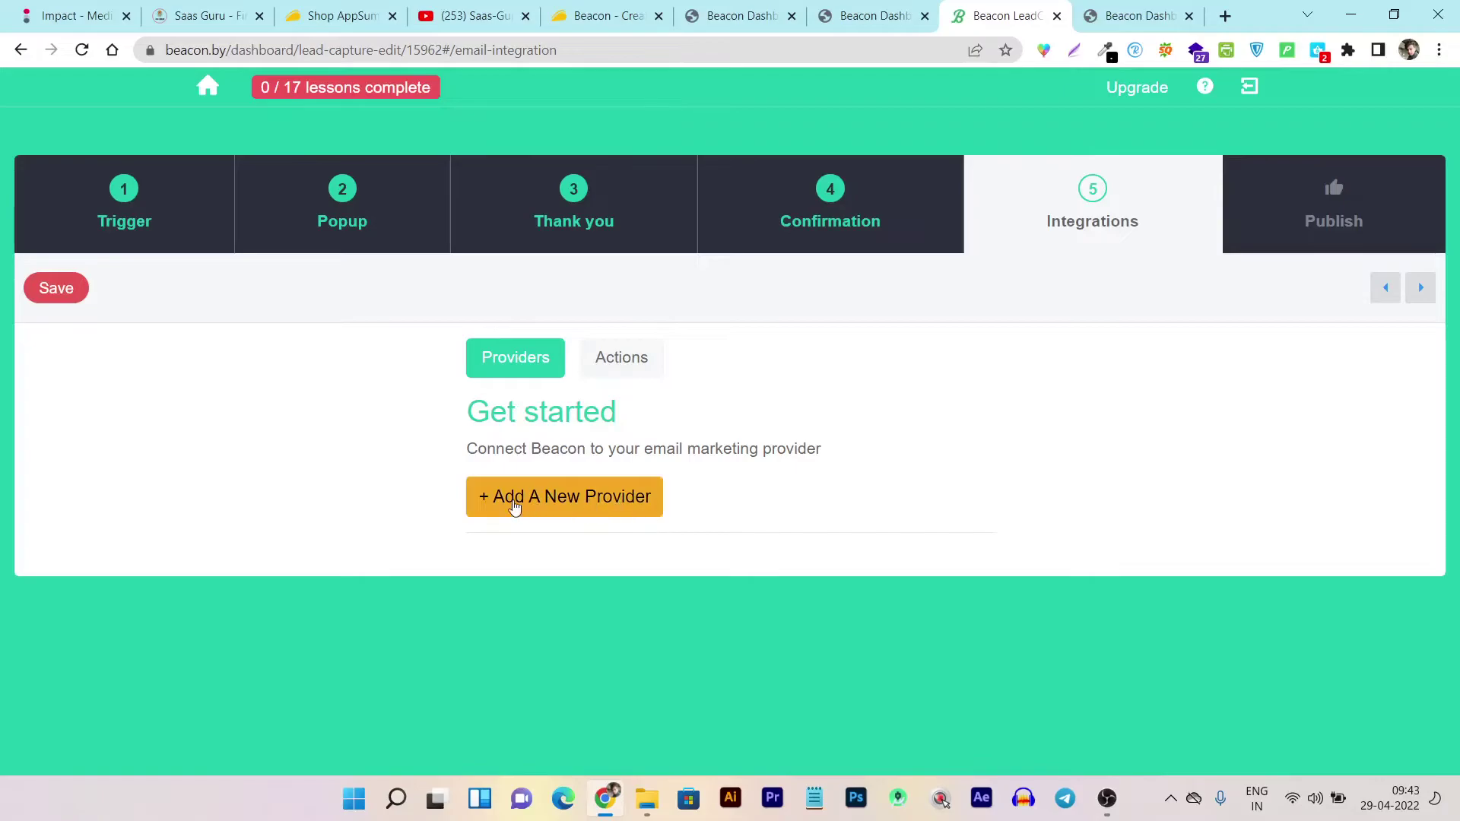
pyautogui.click(515, 503)
pyautogui.scroll(-2, 608, 515)
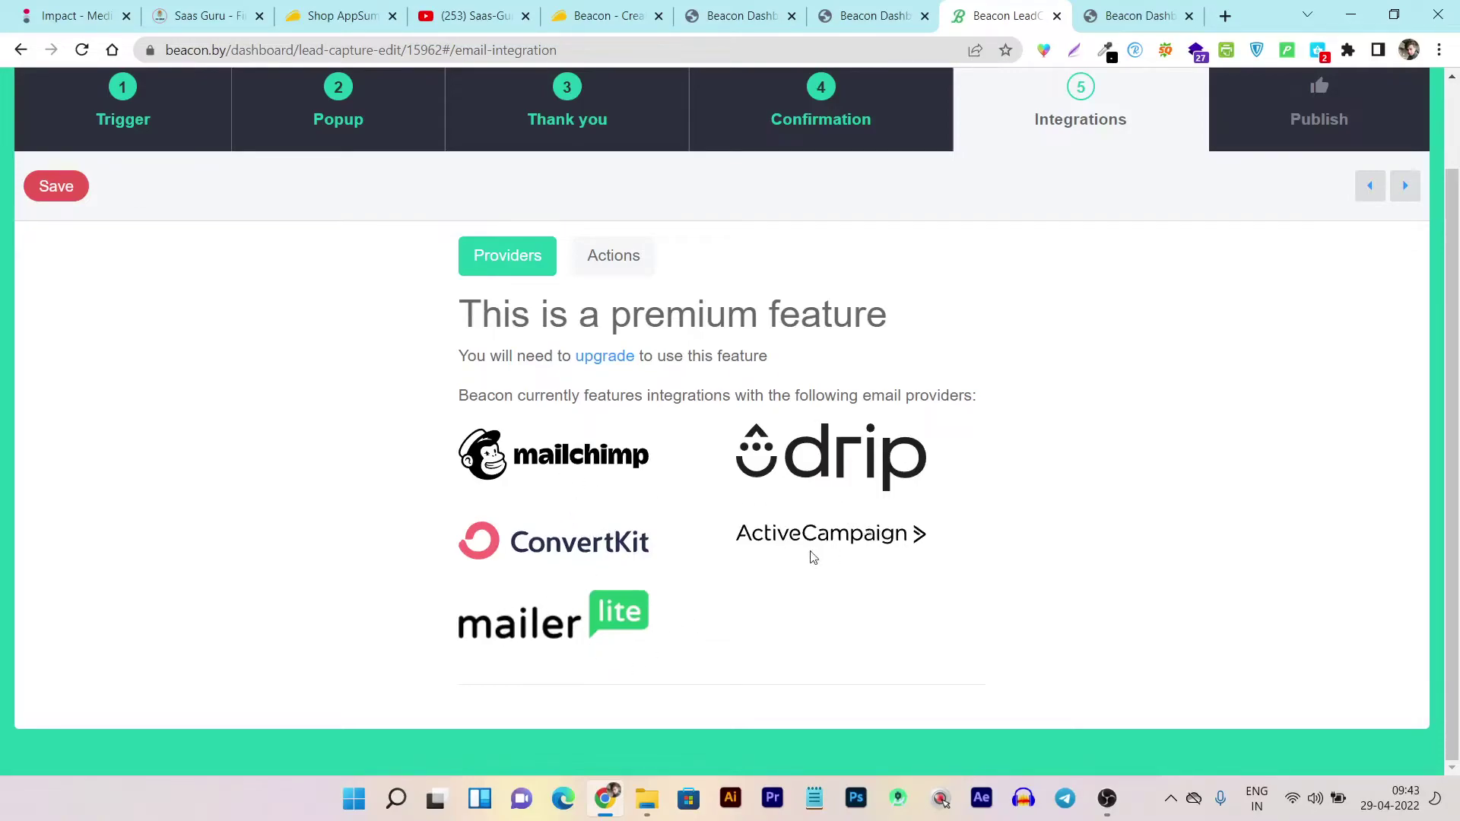
pyautogui.click(1405, 185)
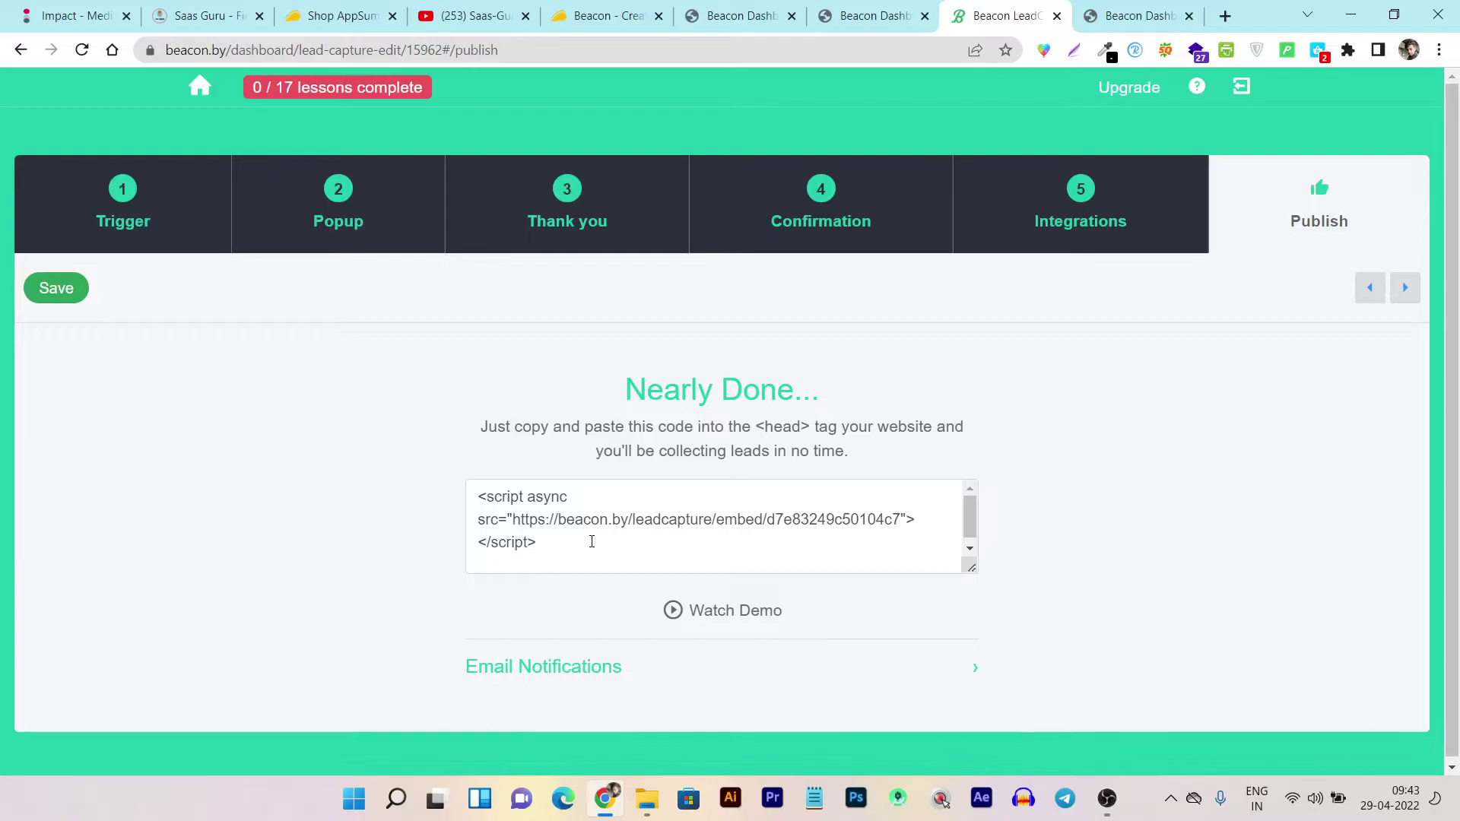
pyautogui.click(590, 541)
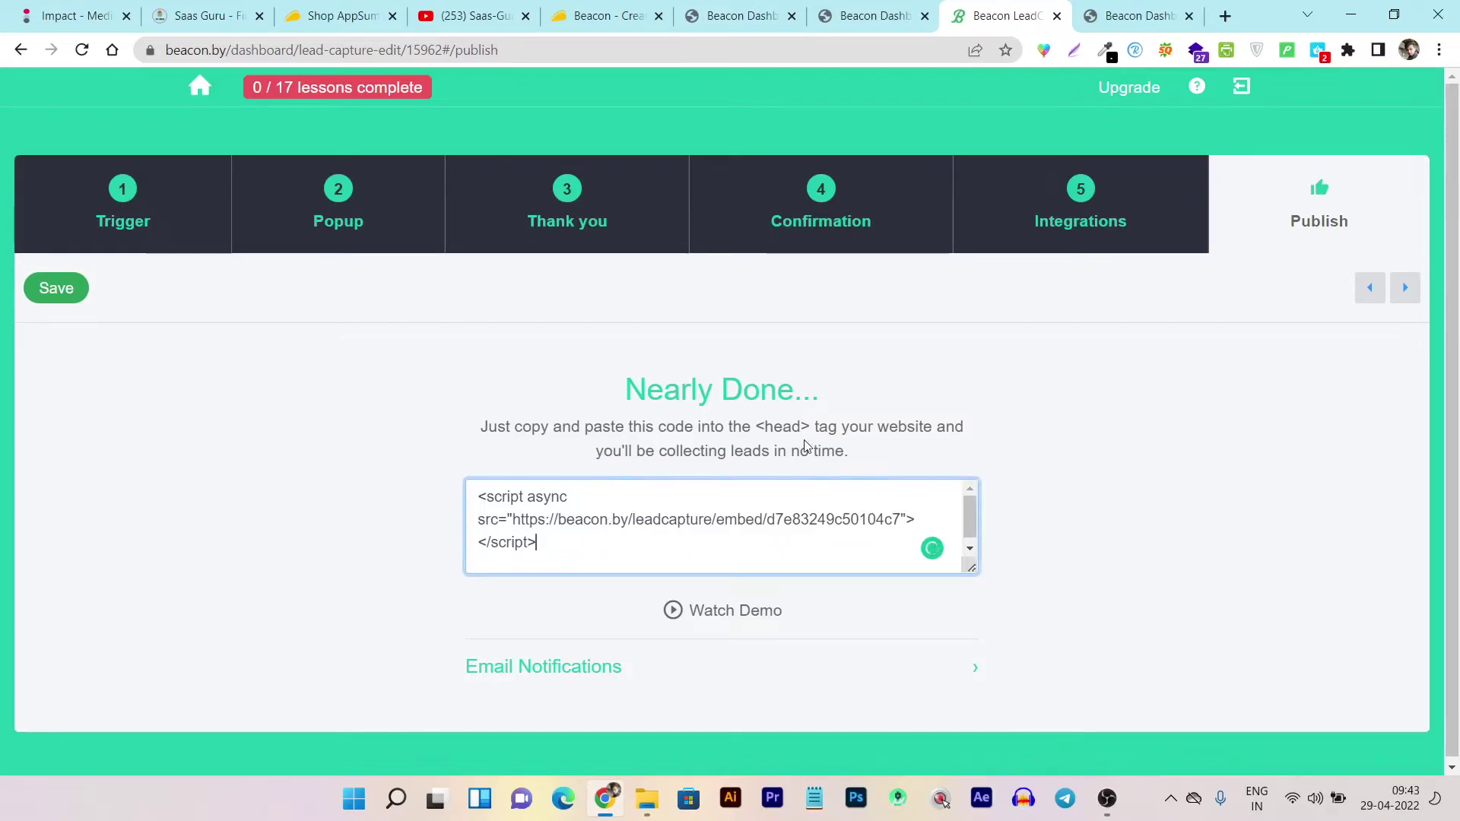
pyautogui.doubleClick(785, 428)
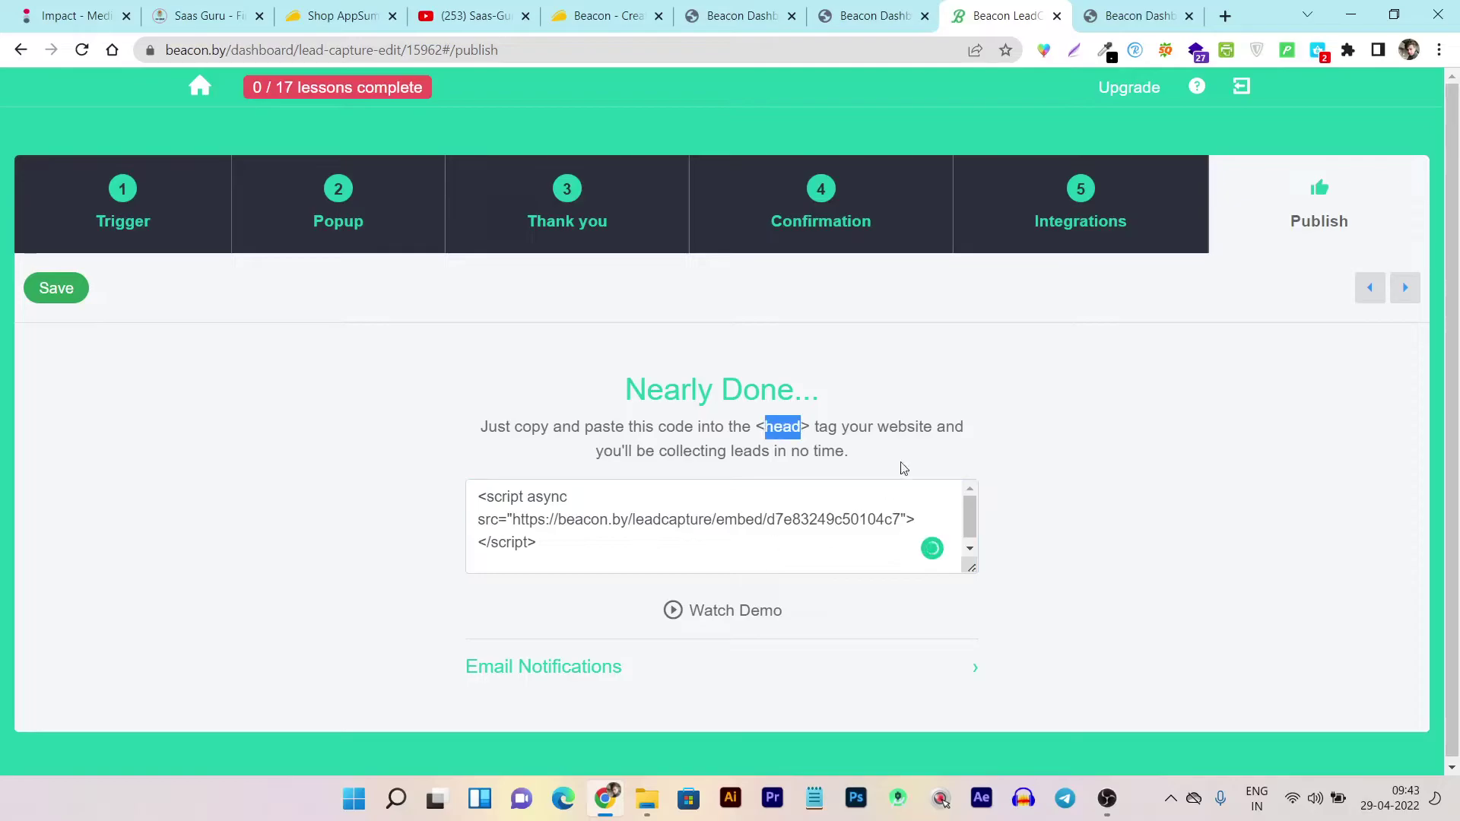
pyautogui.click(150, 236)
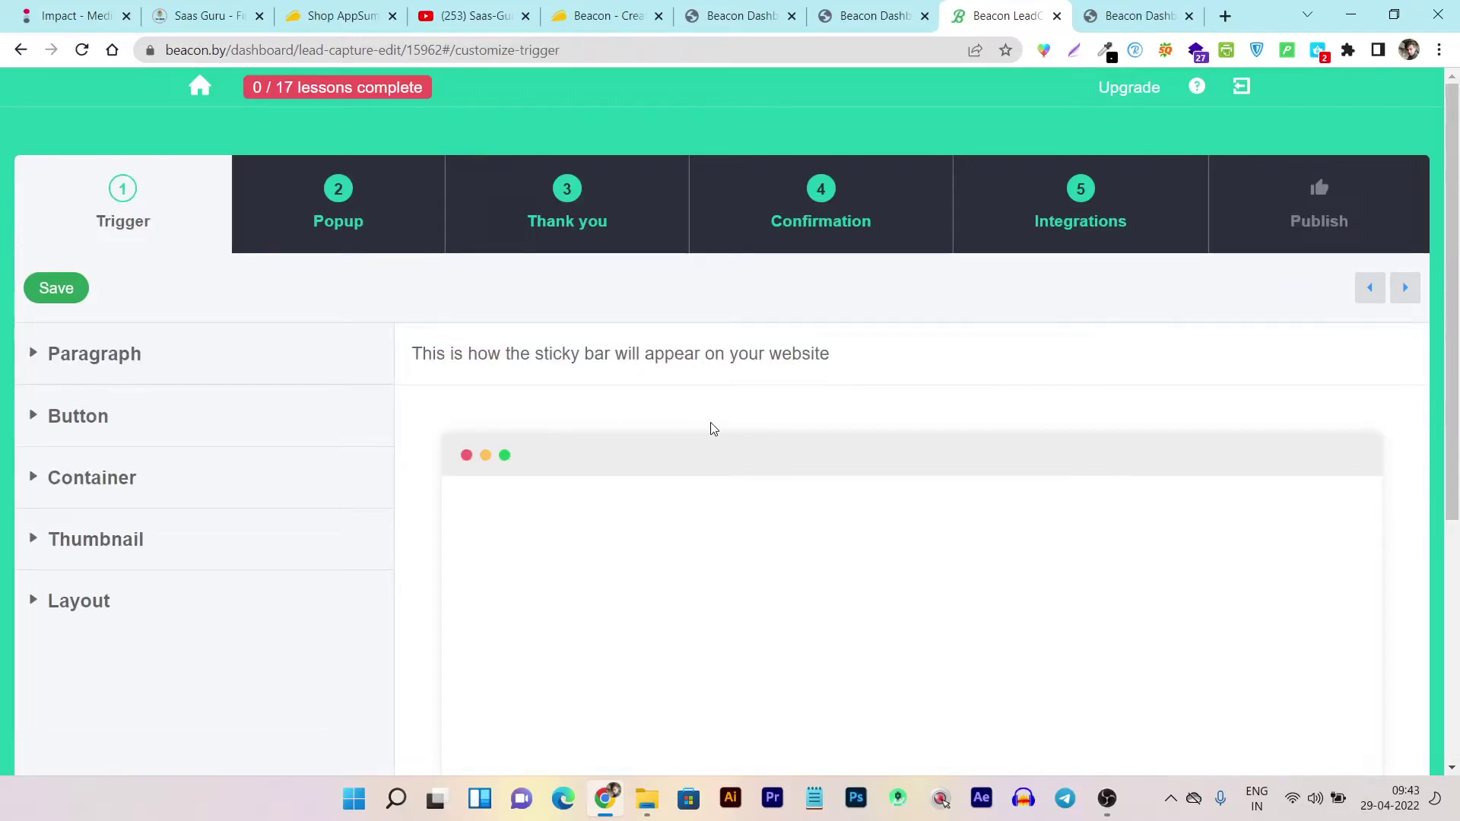
# Choose the purple sidebar template for the resource library
pyautogui.click(1137, 15)
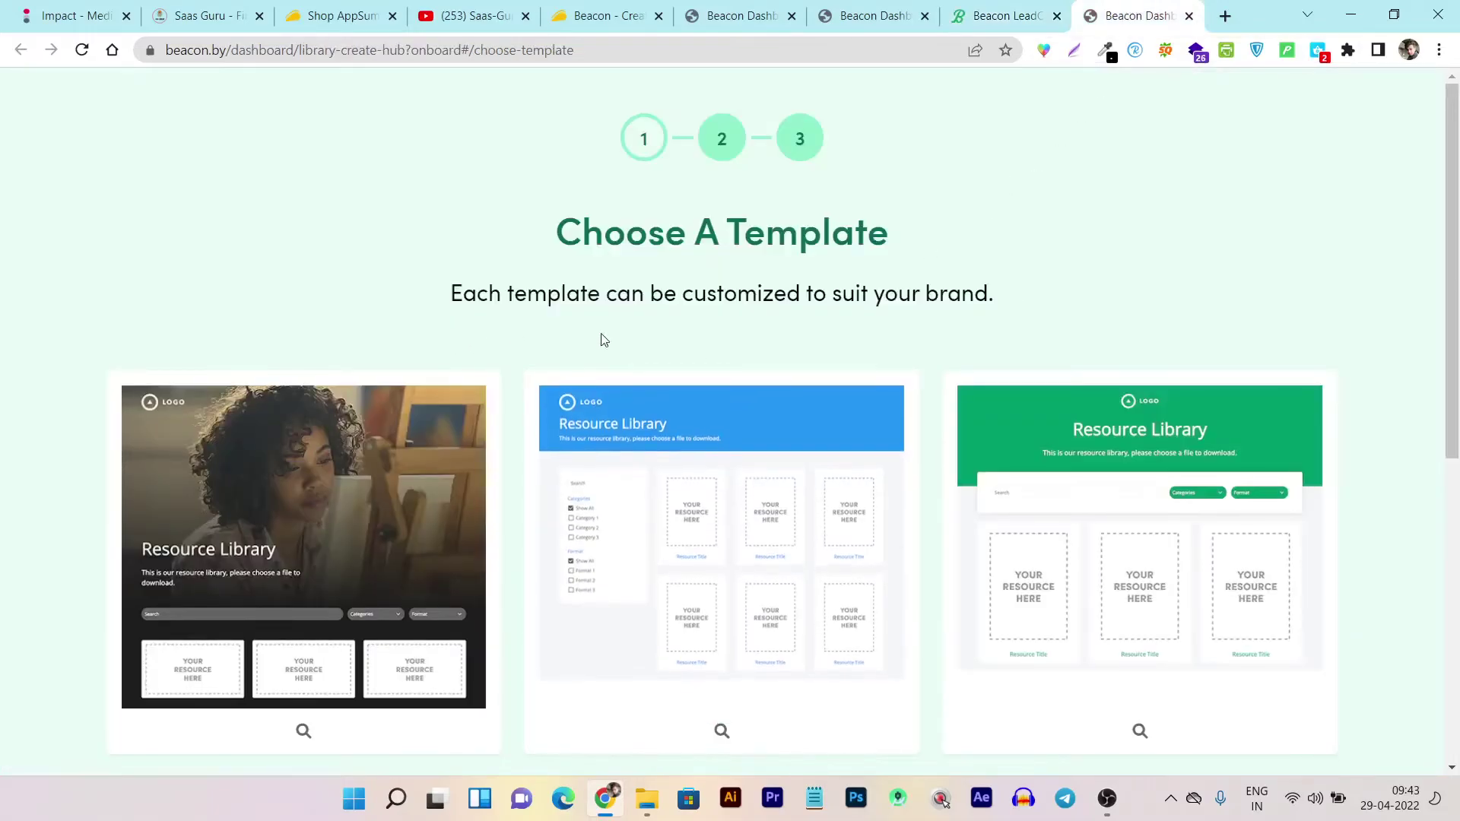
pyautogui.scroll(-3, 901, 334)
pyautogui.scroll(-3, 900, 333)
pyautogui.scroll(-4, 900, 334)
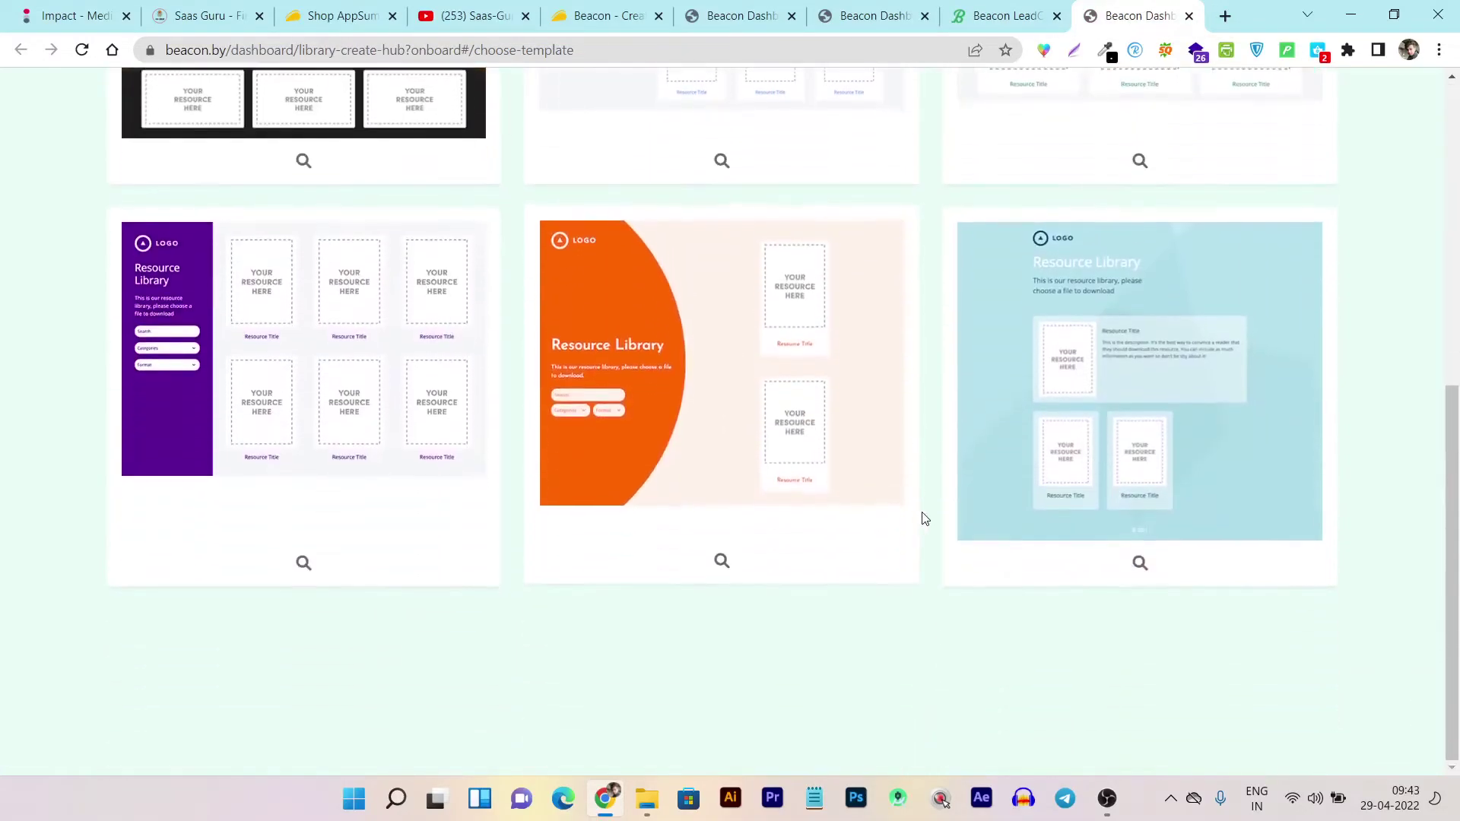
pyautogui.scroll(5, 922, 552)
pyautogui.scroll(1, 923, 551)
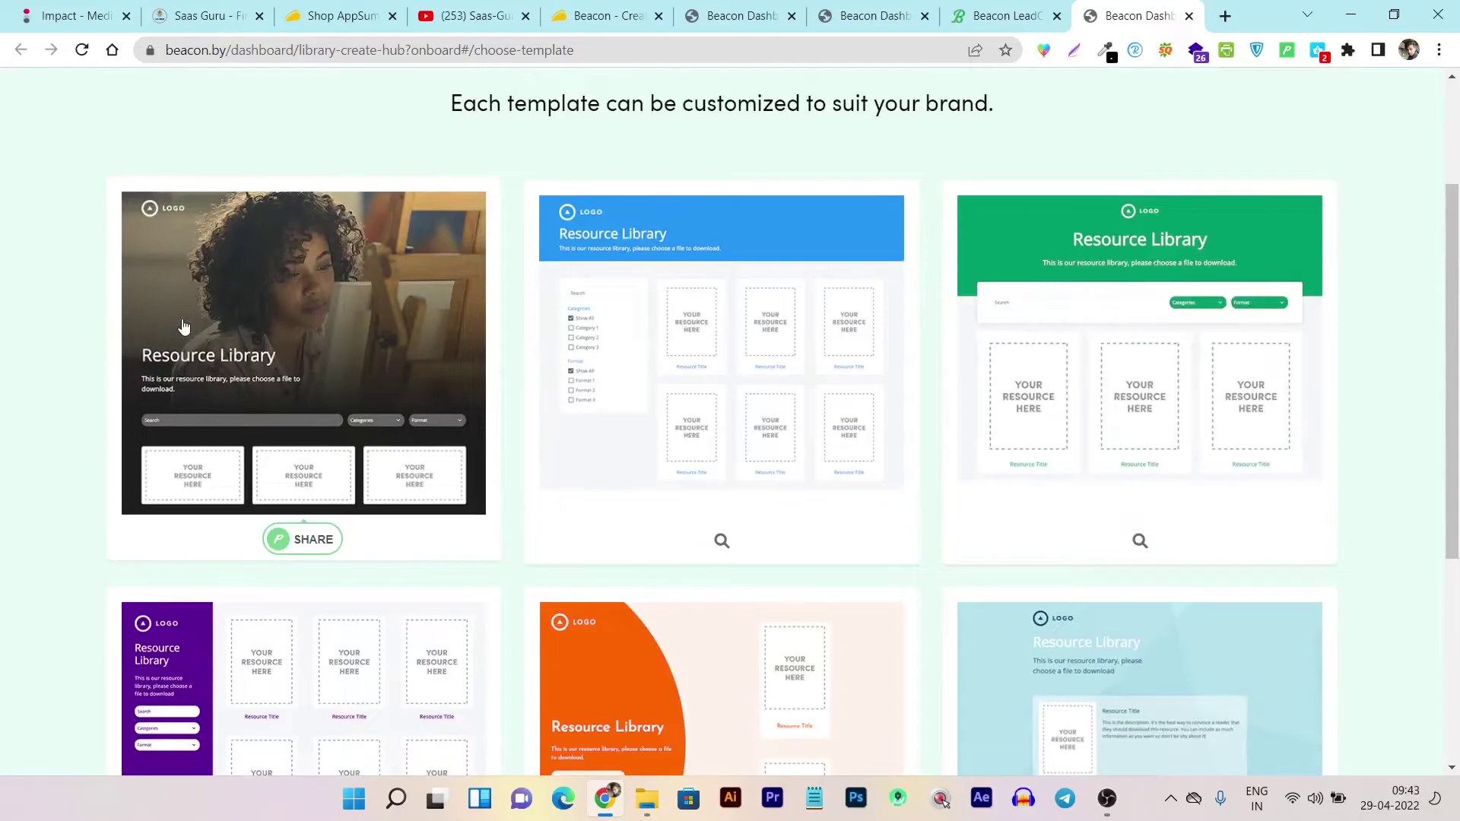
pyautogui.scroll(-2, 1079, 366)
pyautogui.scroll(-3, 879, 571)
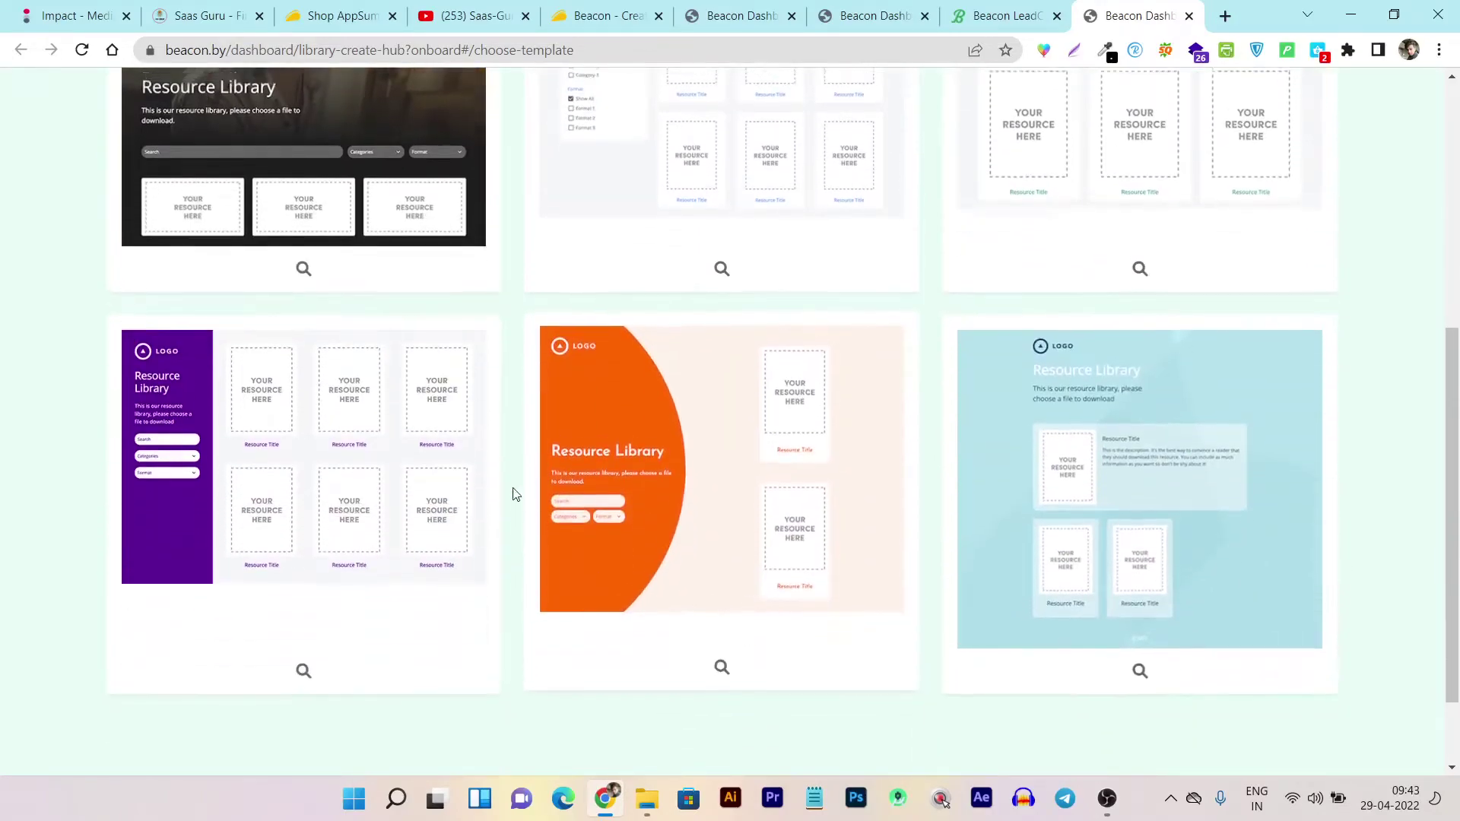
pyautogui.scroll(1, 513, 491)
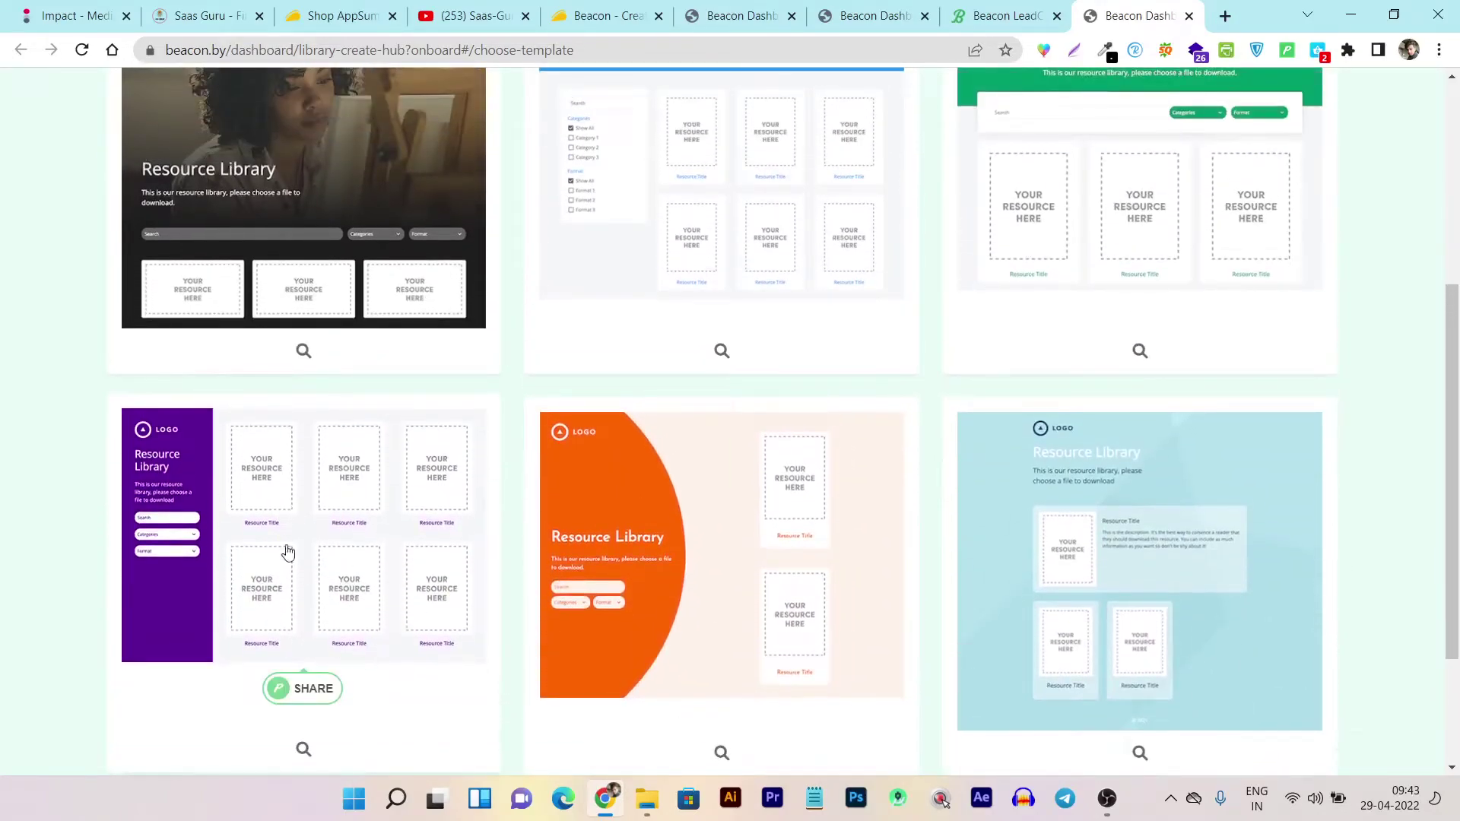
pyautogui.click(319, 519)
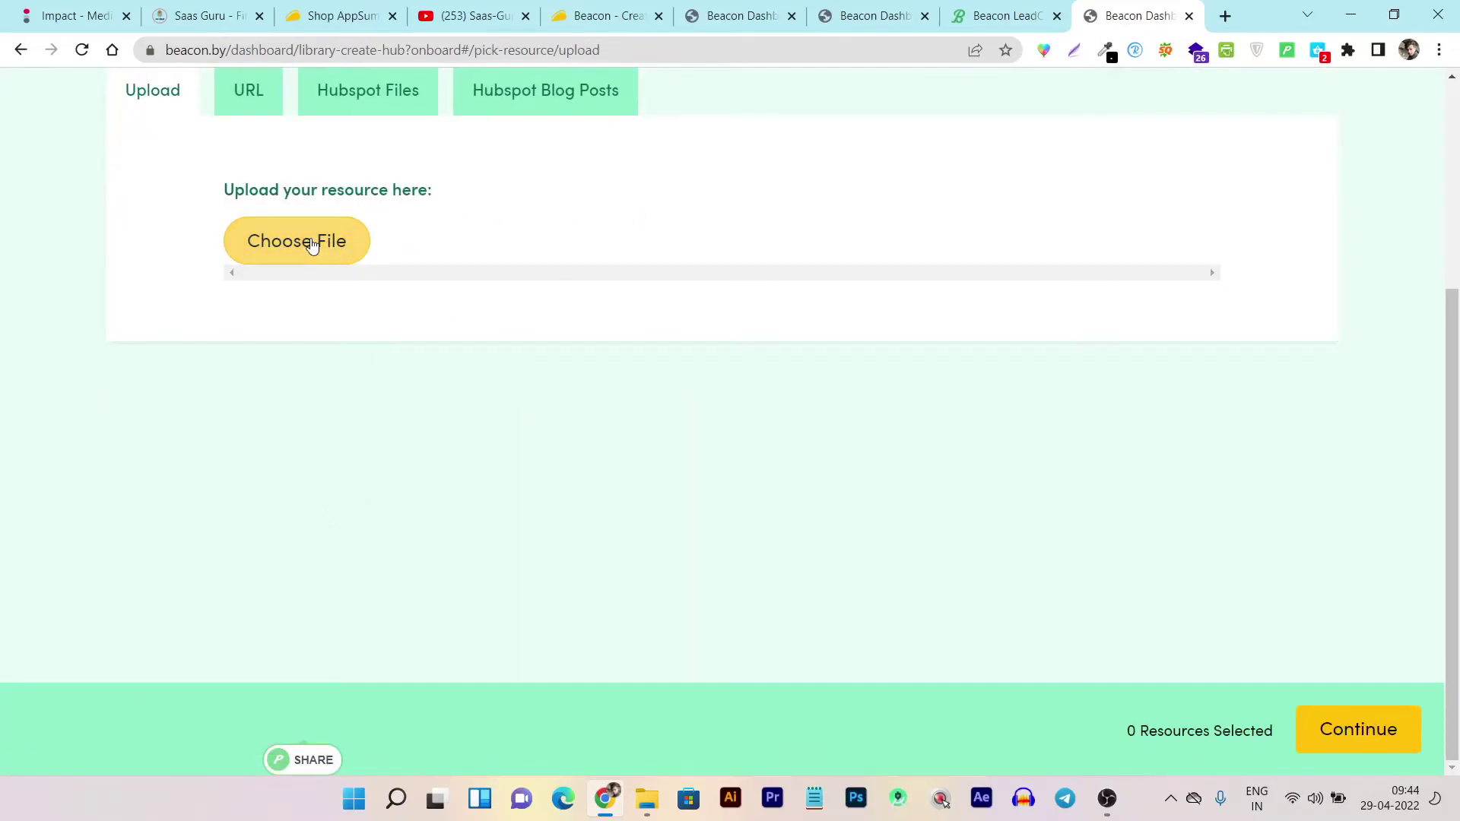
pyautogui.scroll(3, 675, 296)
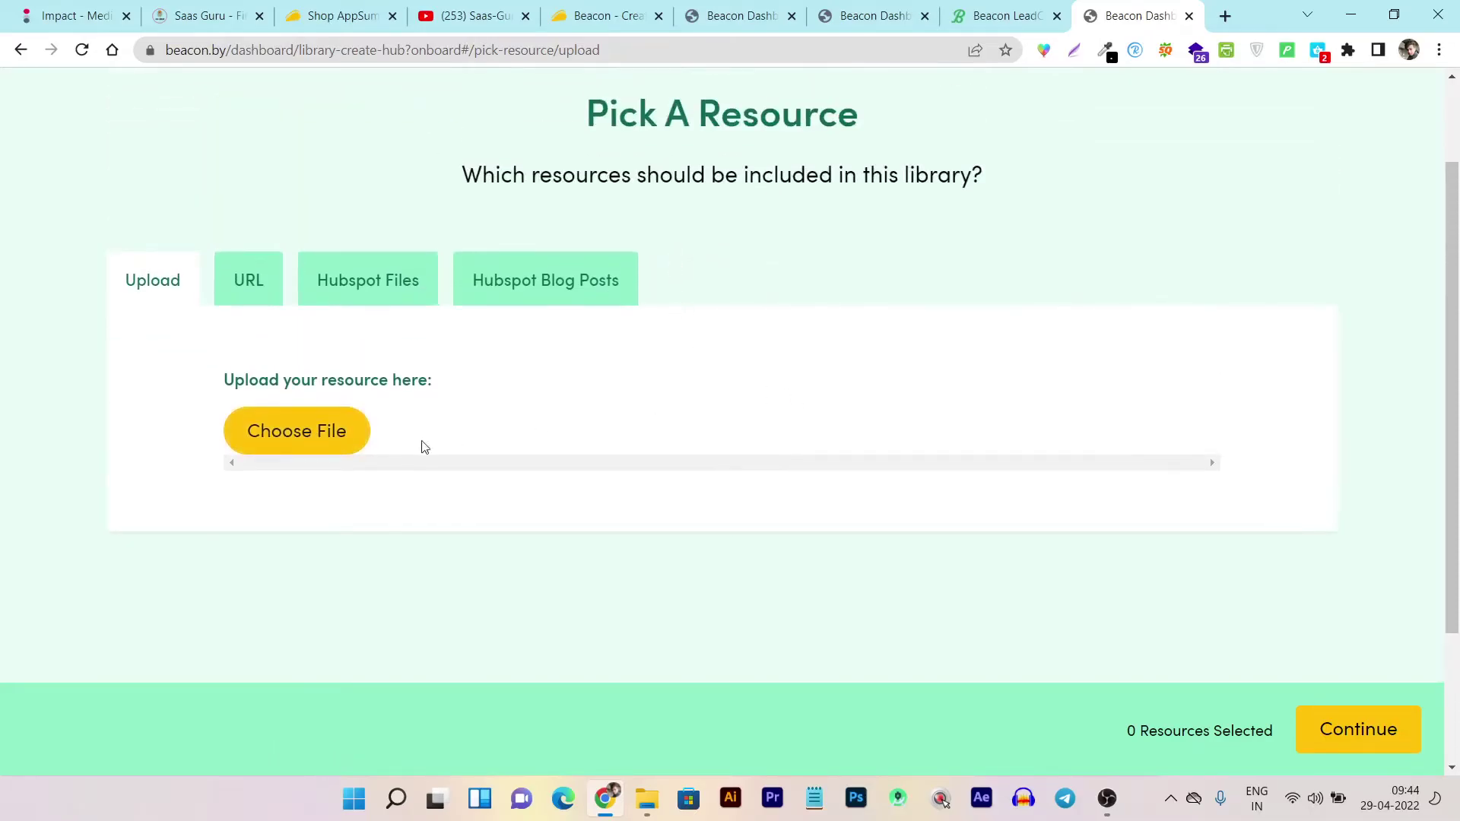
# Upload CONTENT MARKETING CHEAT SHEET from Downloads as the library's resource
pyautogui.click(357, 444)
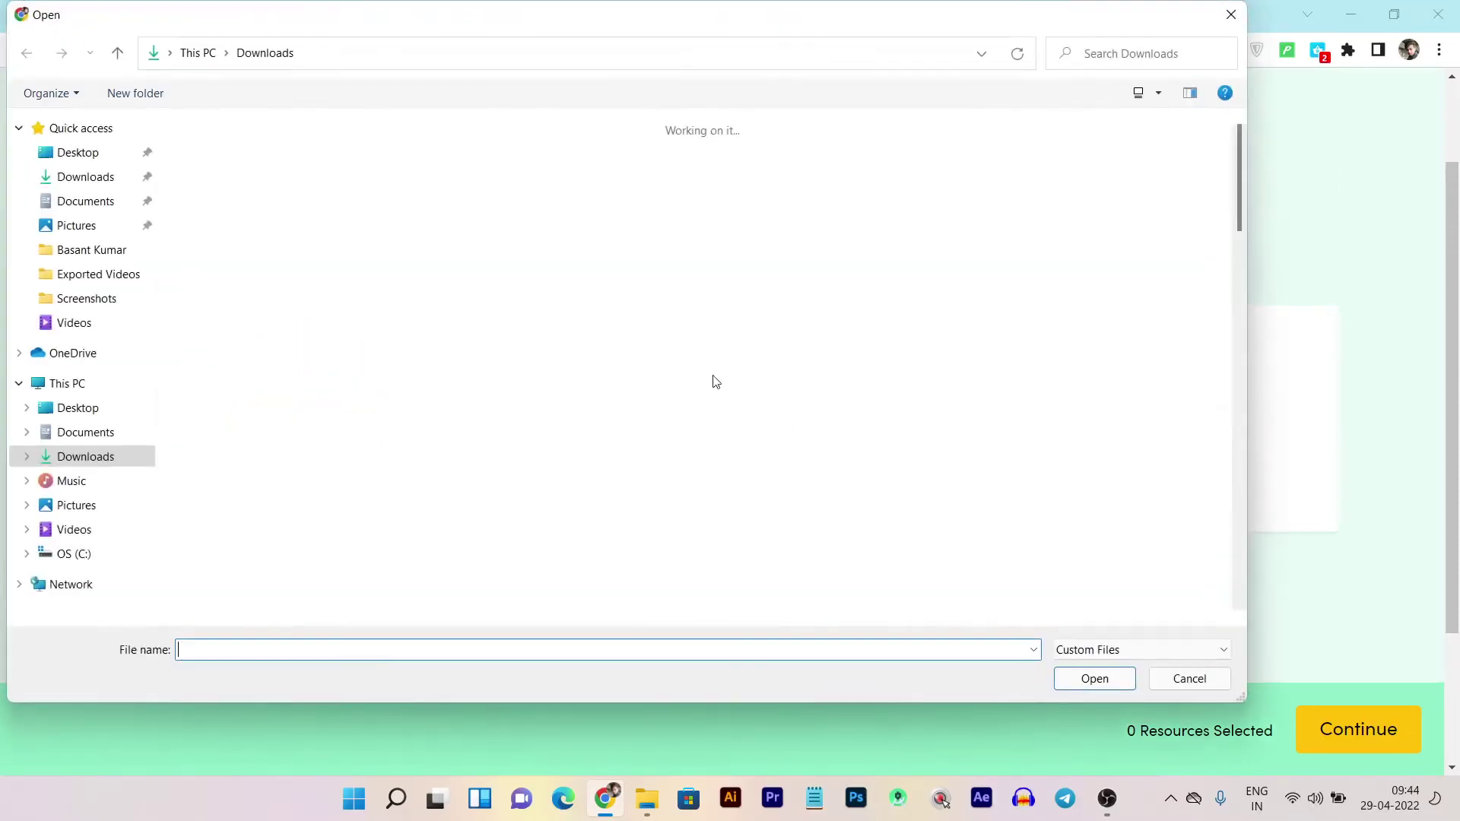
pyautogui.click(1081, 376)
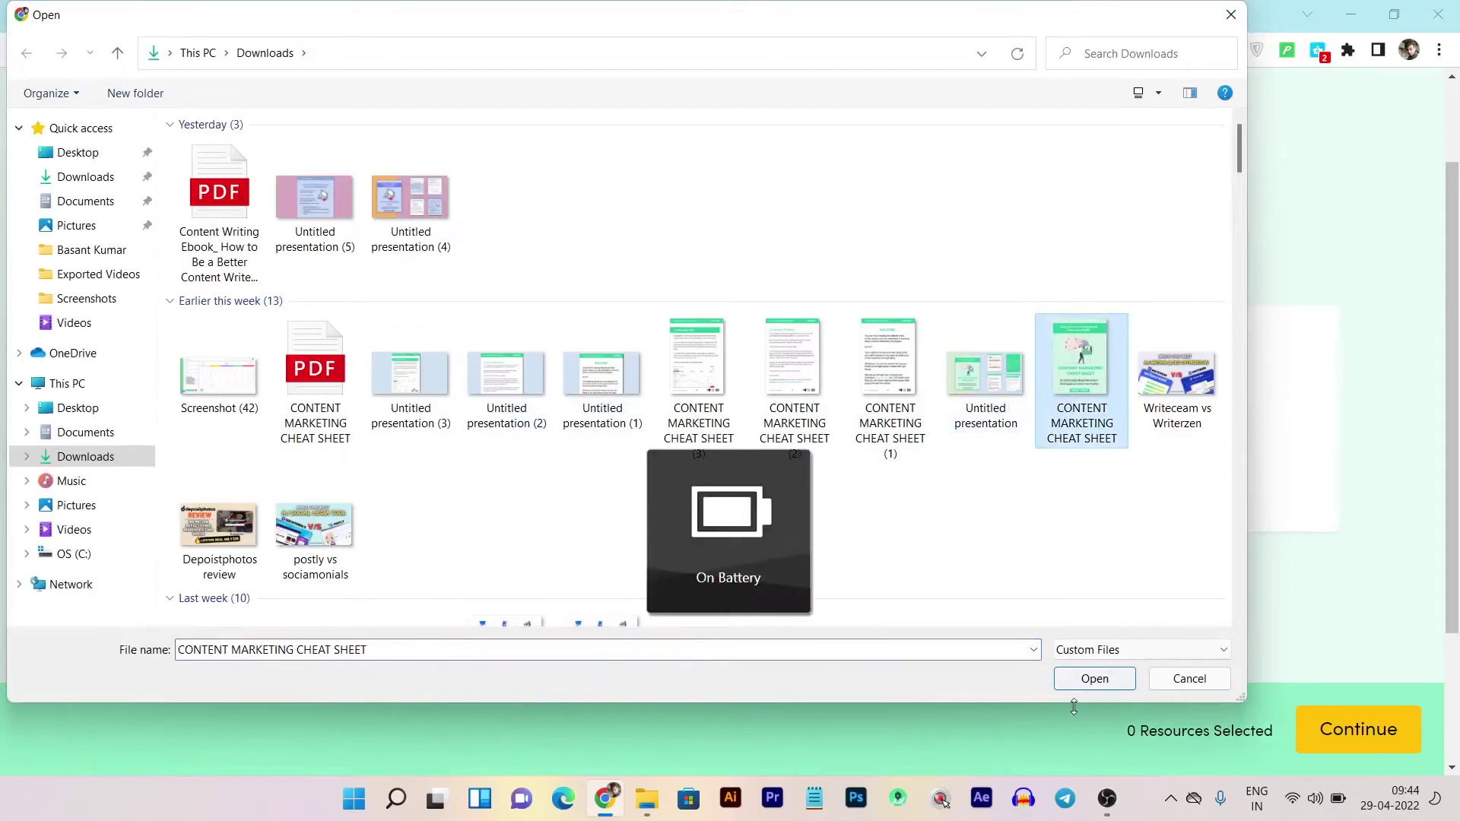
pyautogui.click(1094, 679)
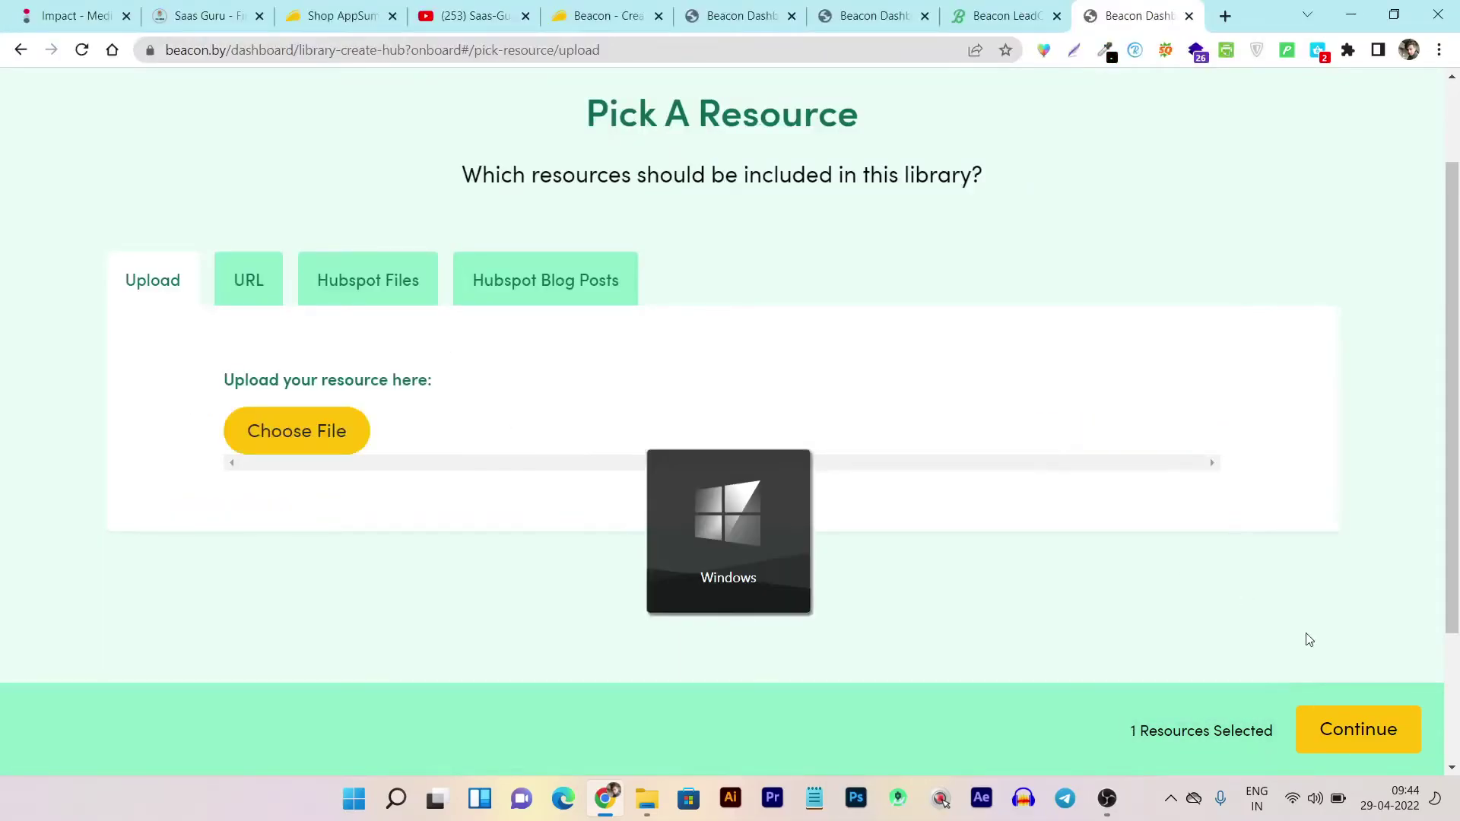
pyautogui.click(1358, 729)
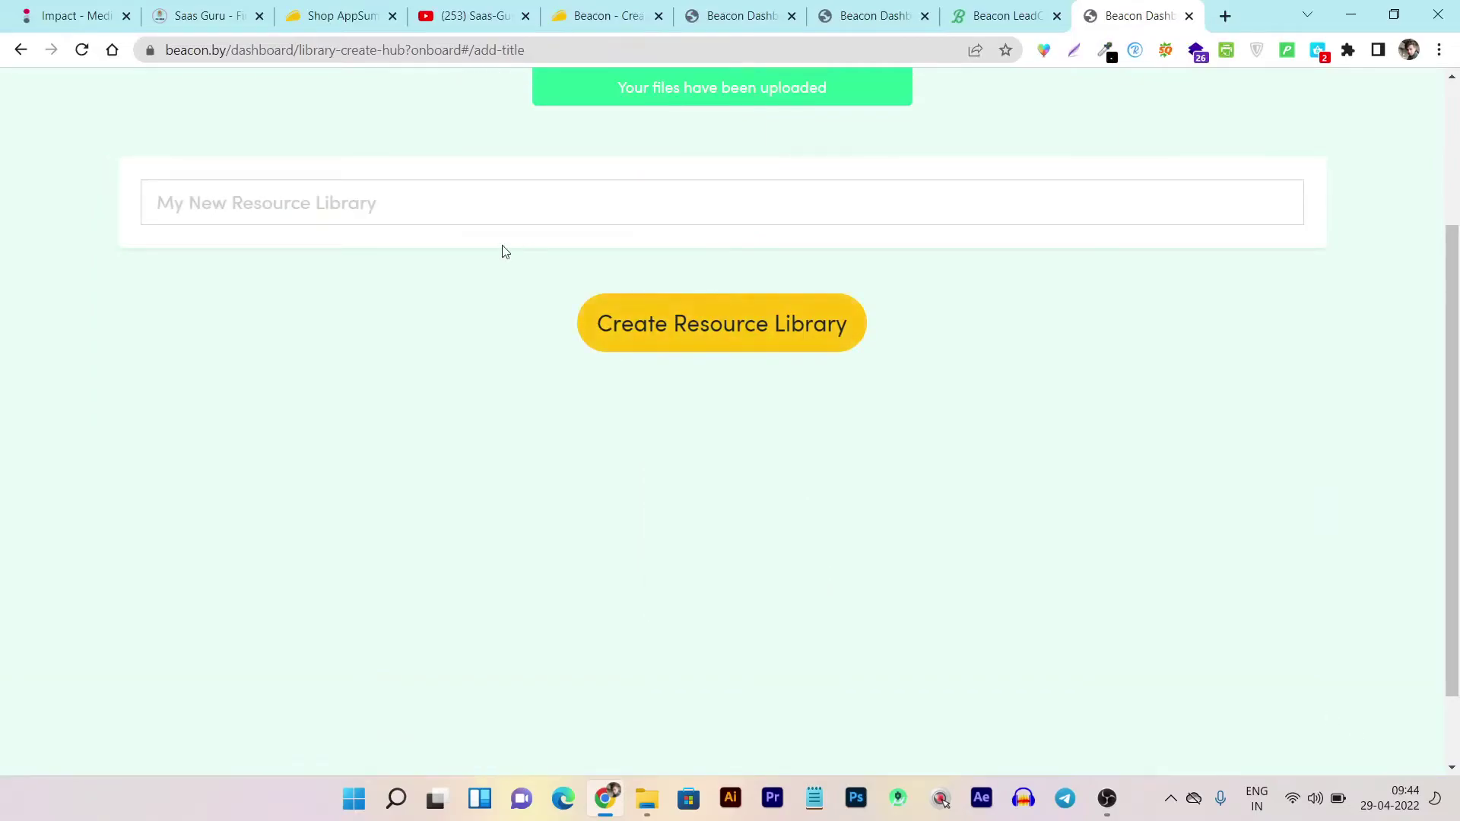
# Name the library 'test' and create it
pyautogui.click(359, 205)
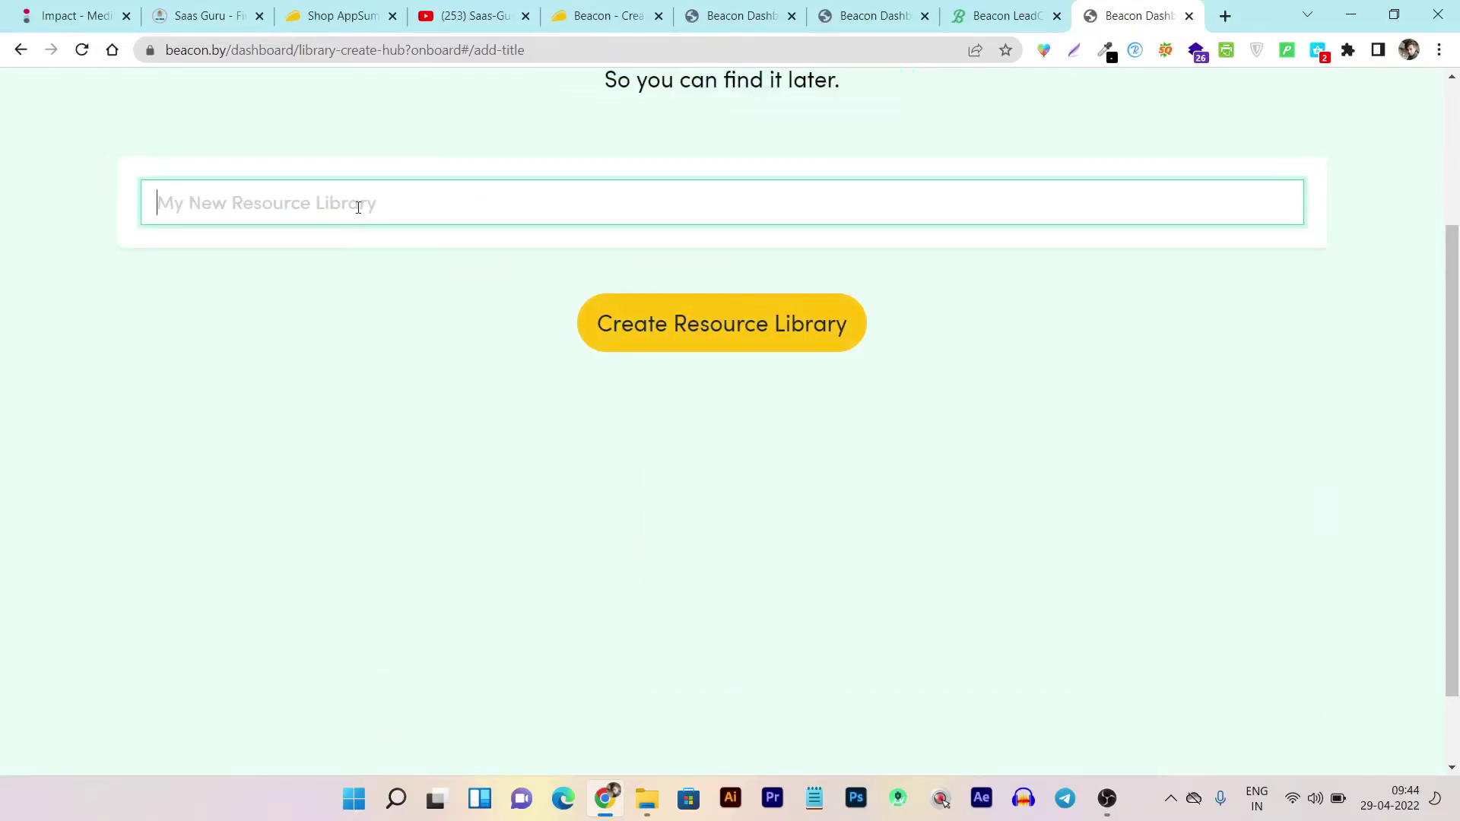
pyautogui.write('test')
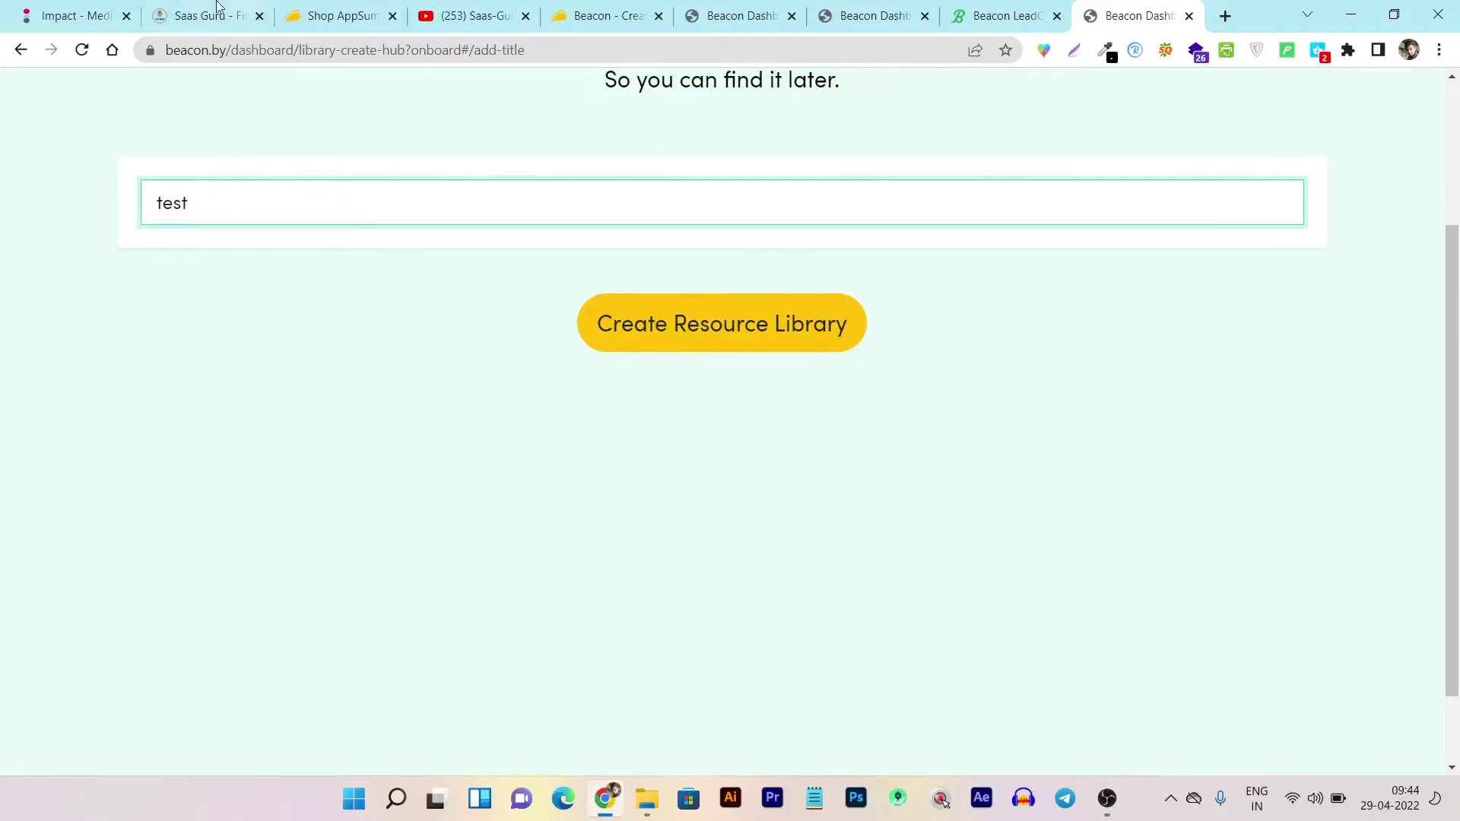
pyautogui.click(698, 337)
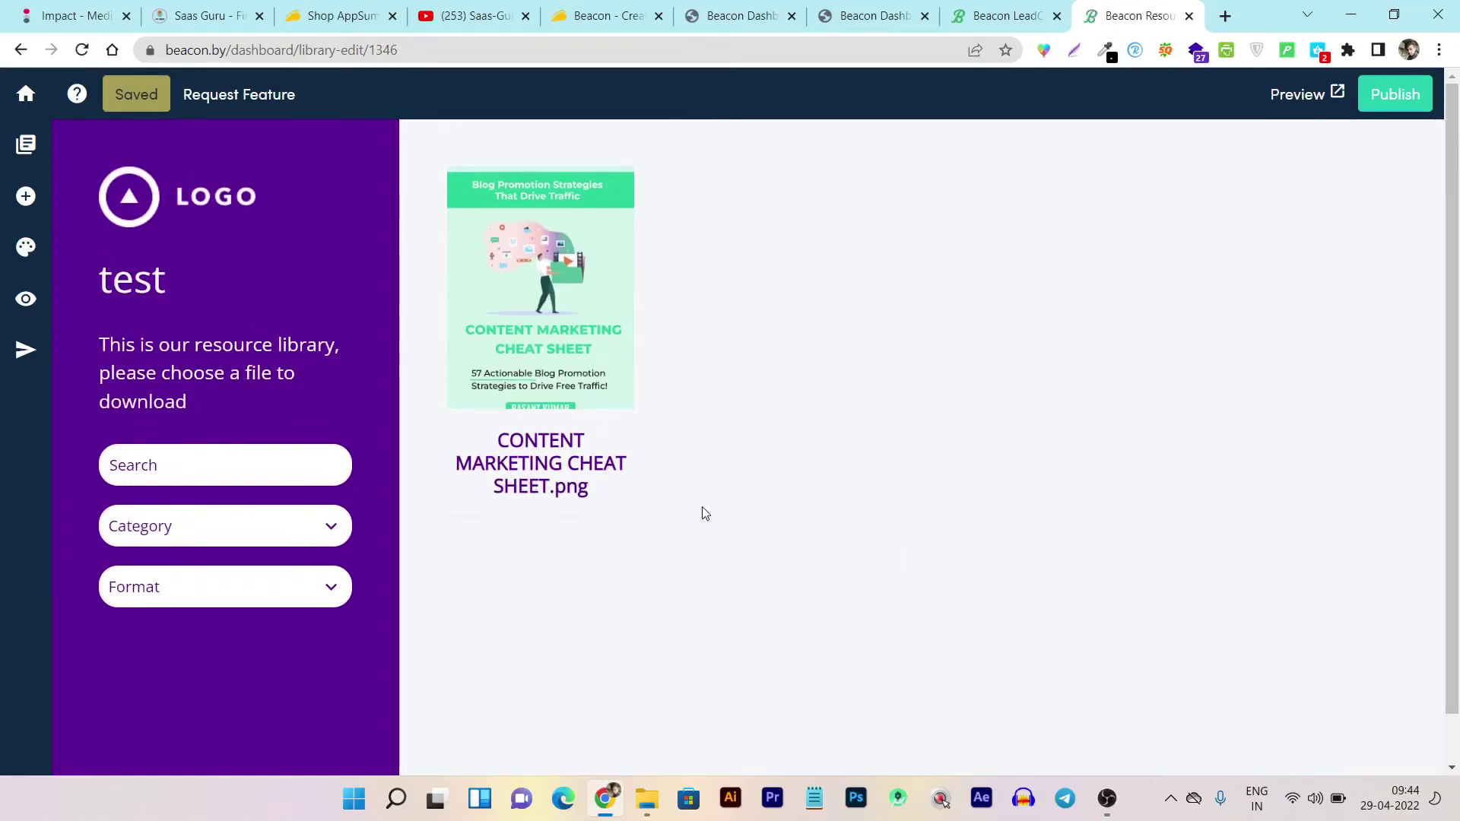
pyautogui.scroll(-1, 701, 513)
pyautogui.scroll(1, 616, 492)
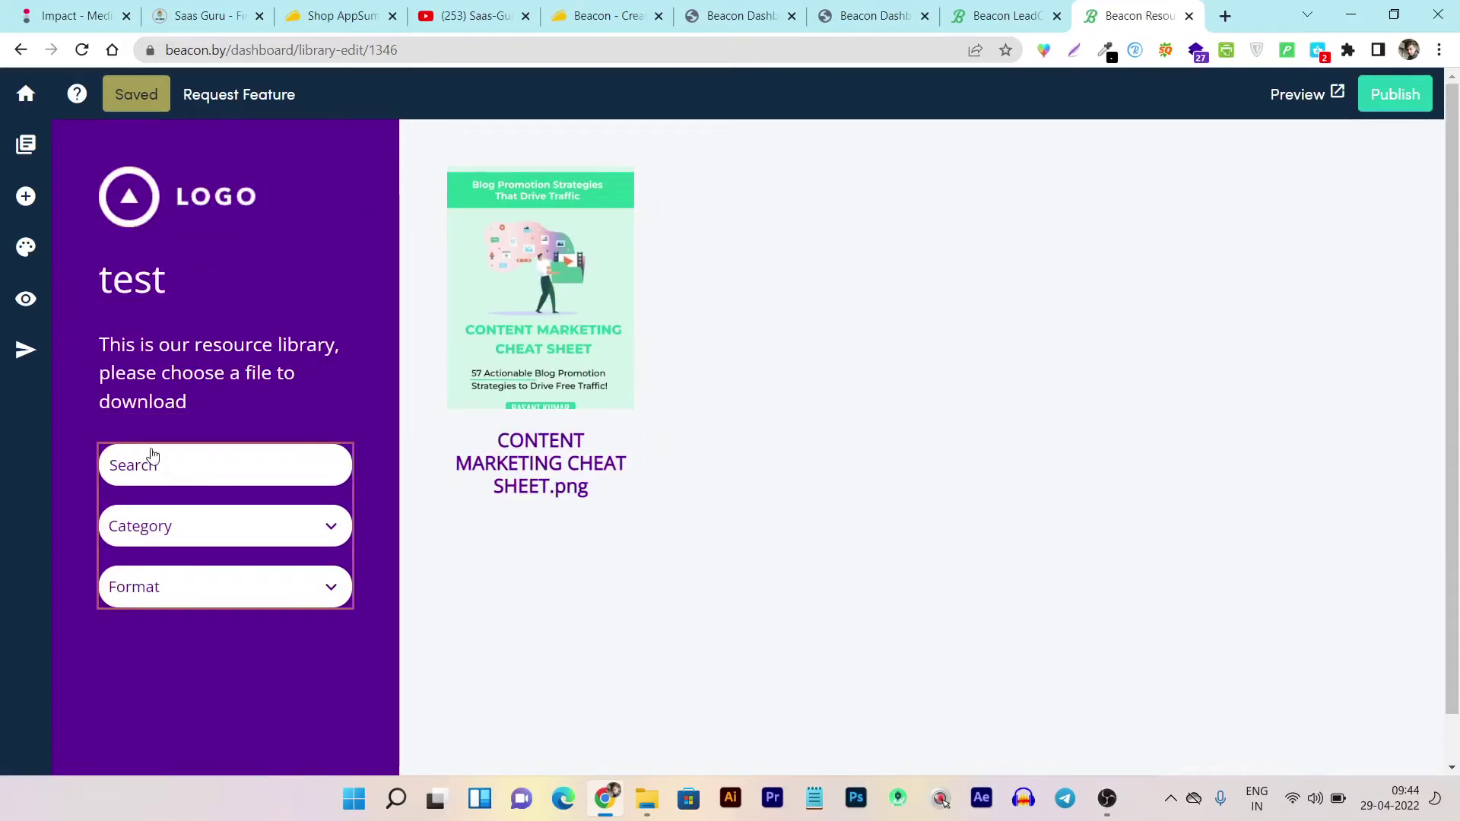
pyautogui.click(168, 48)
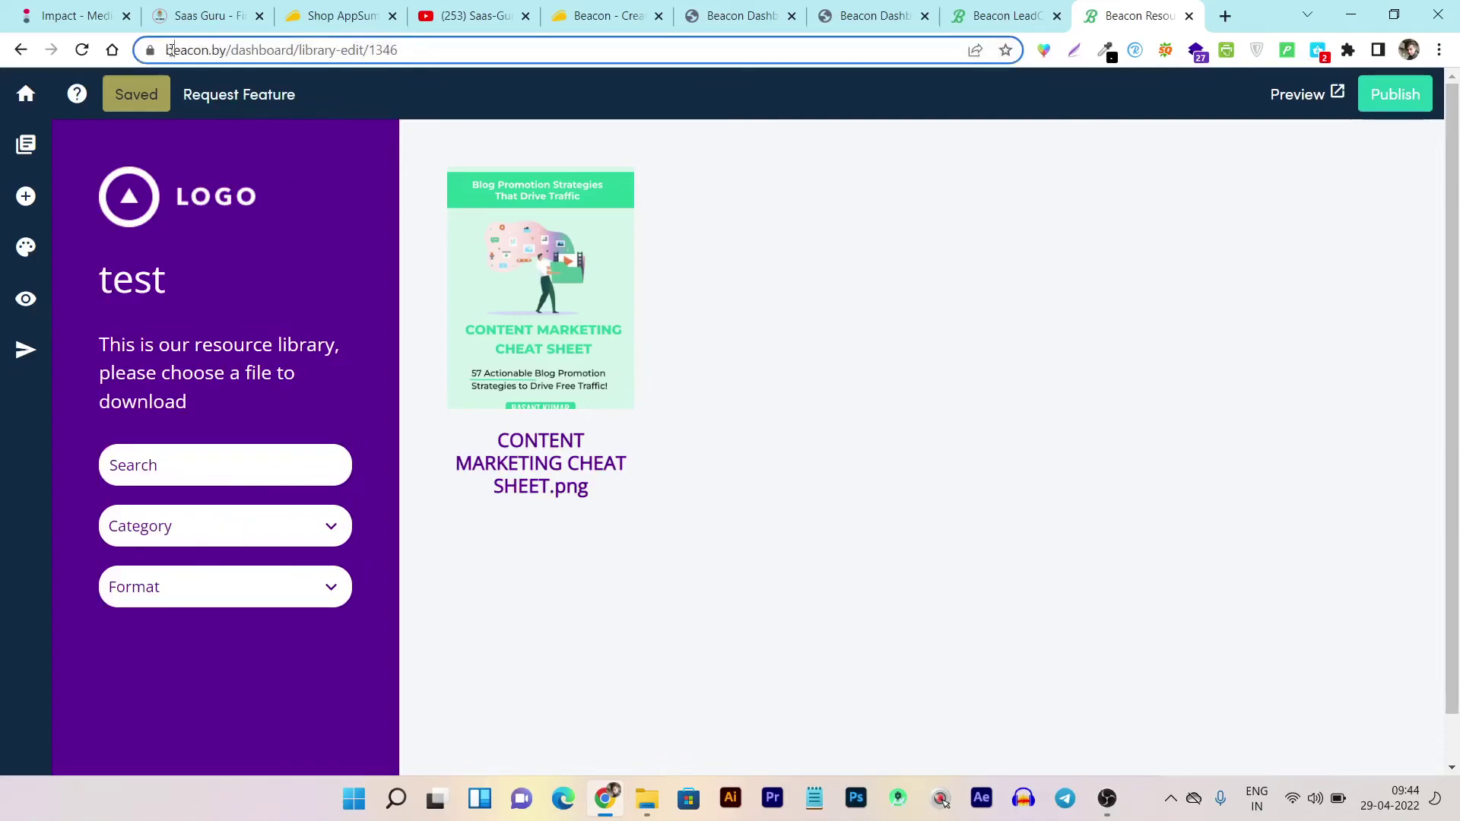
pyautogui.moveTo(171, 49); pyautogui.dragTo(254, 57)
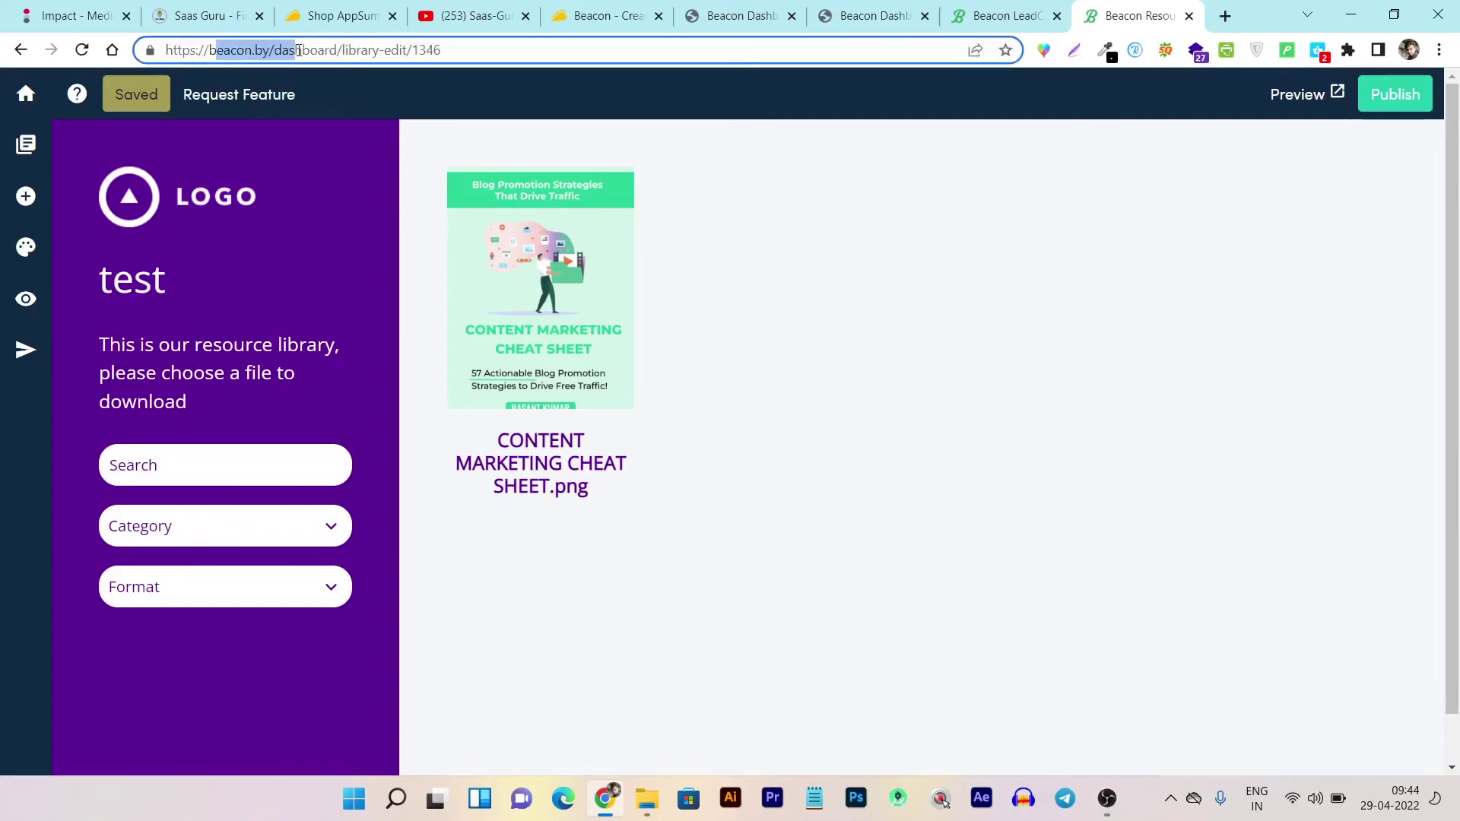
pyautogui.click(333, 49)
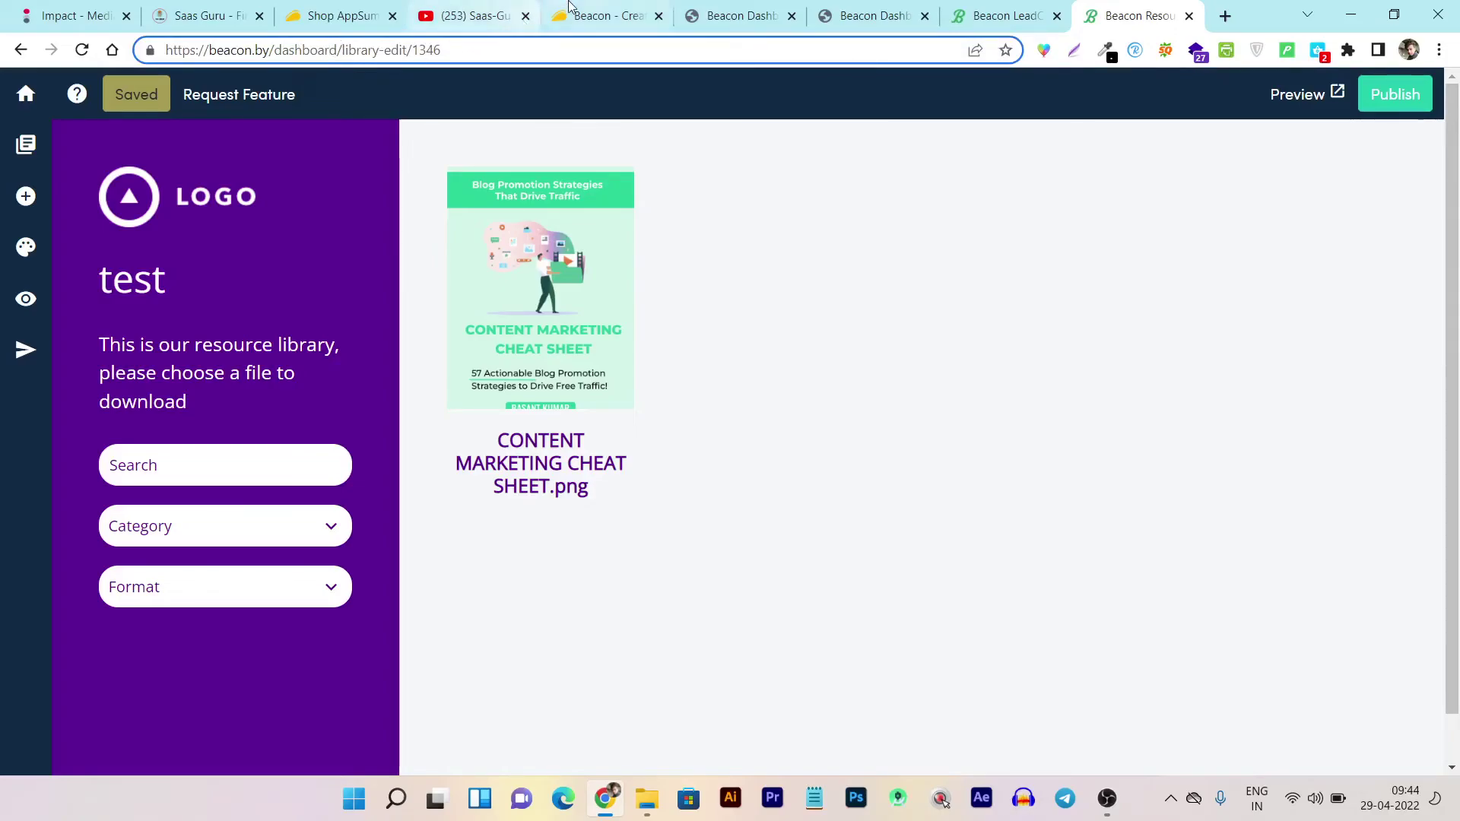
# Reread Beacon's AppSumo deal terms, highlighting Custom domain name and viewing plans, then return to the product chooser
pyautogui.click(604, 15)
pyautogui.scroll(-3, 482, 498)
pyautogui.scroll(3, 415, 498)
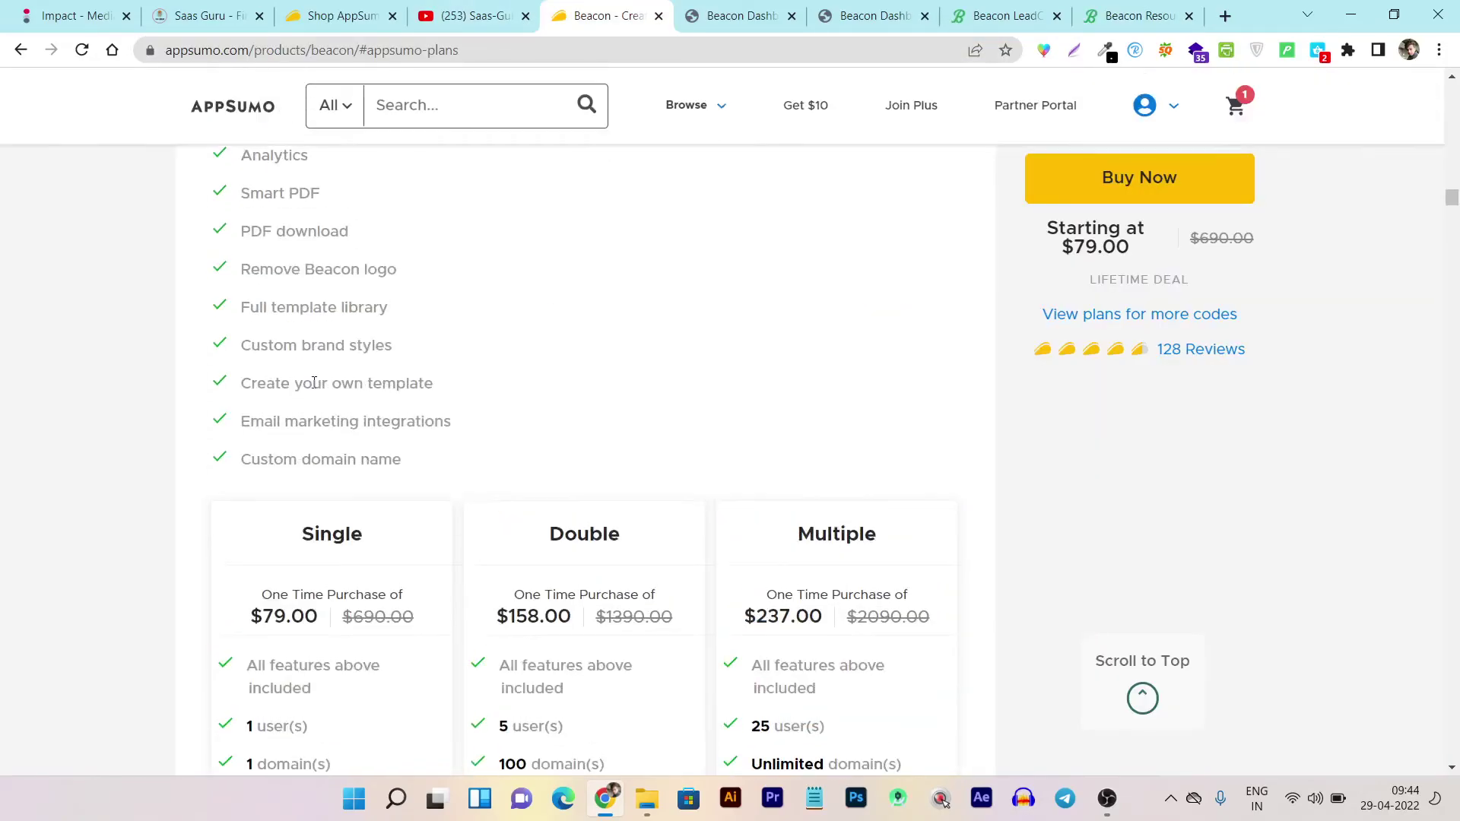
pyautogui.moveTo(243, 459); pyautogui.dragTo(404, 475)
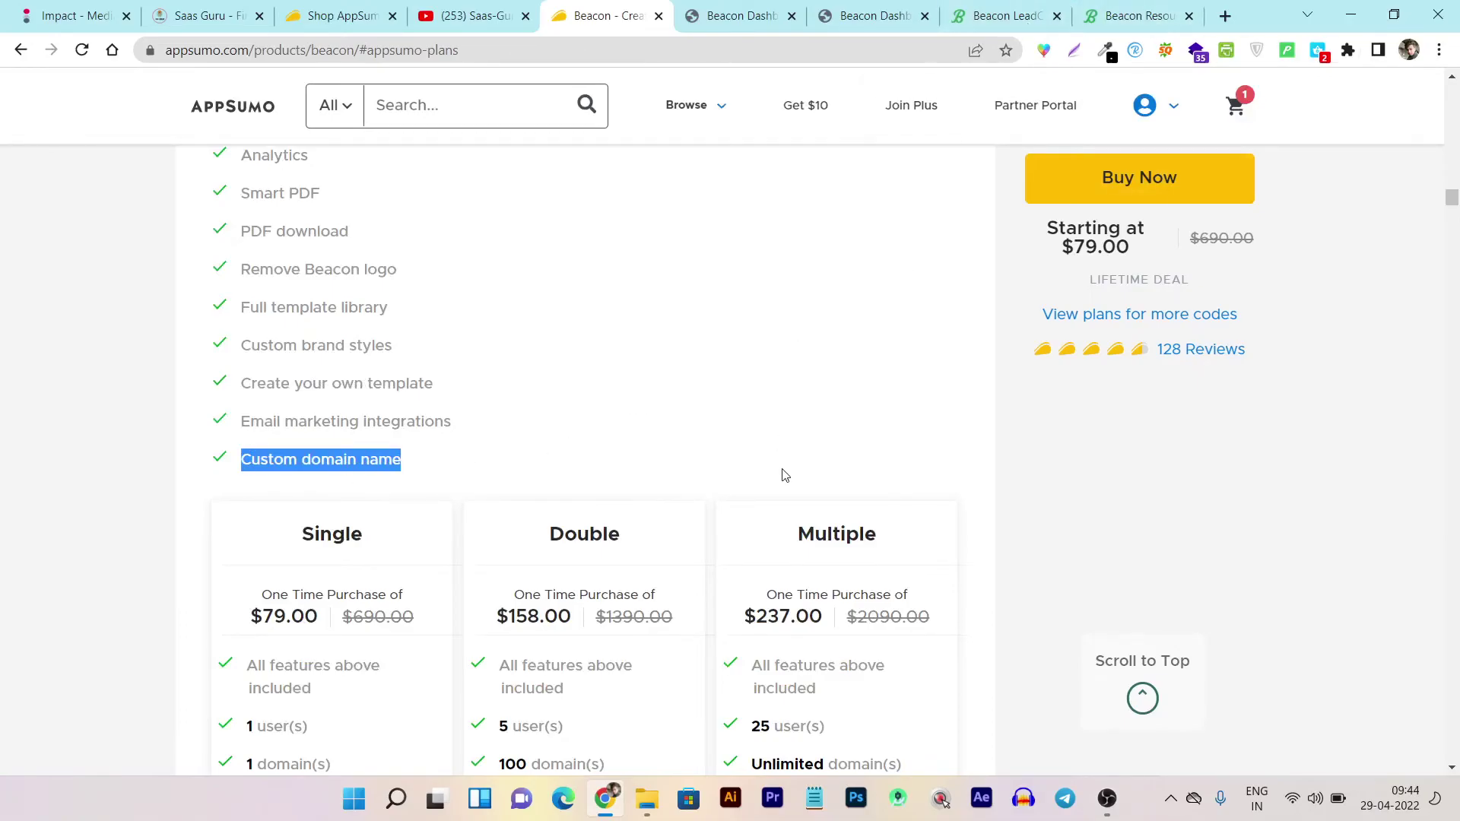
pyautogui.scroll(-2, 782, 476)
pyautogui.scroll(3, 783, 476)
pyautogui.scroll(5, 783, 476)
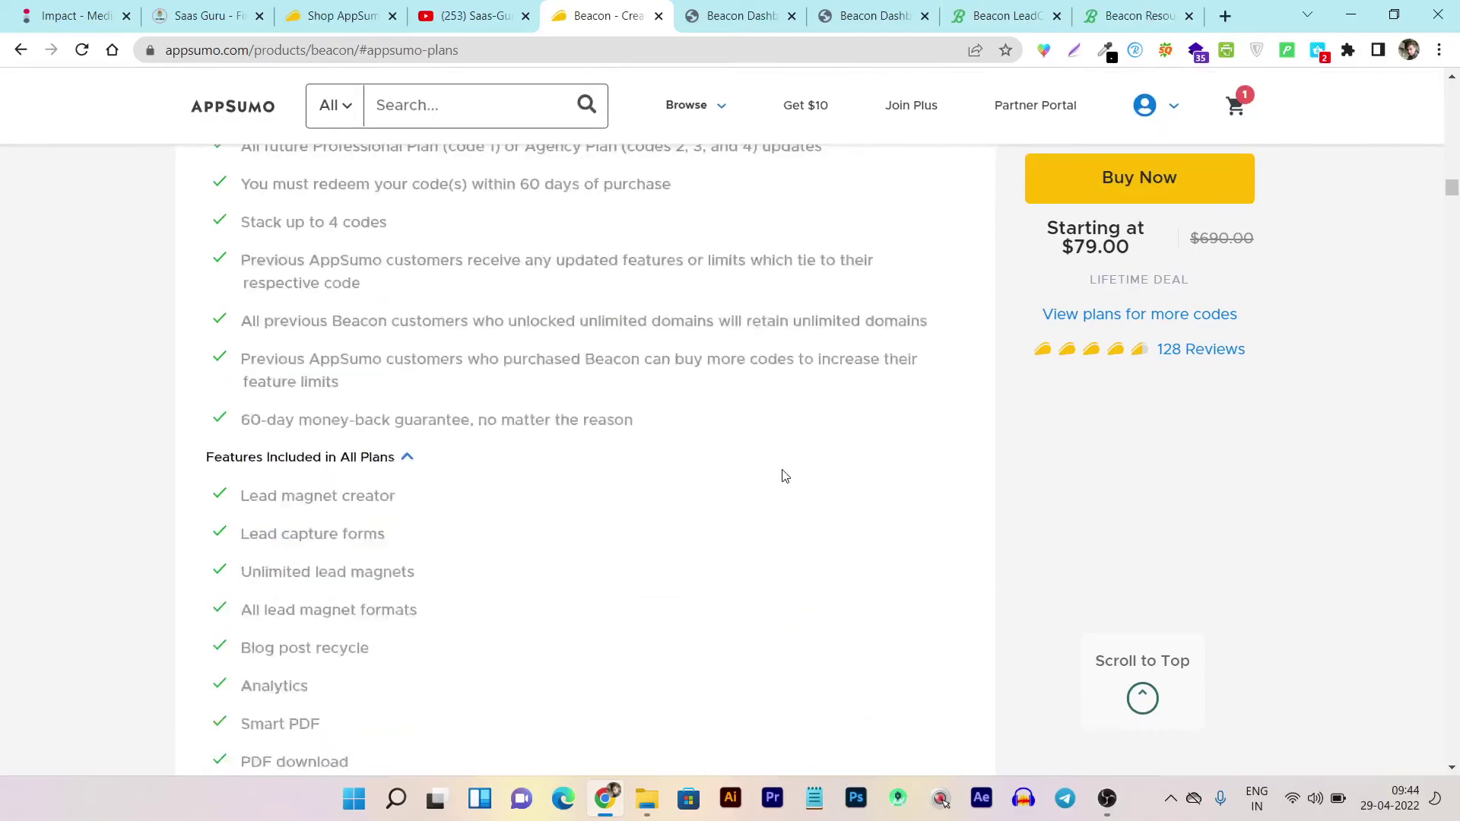
pyautogui.scroll(5, 782, 476)
pyautogui.scroll(5, 782, 476)
pyautogui.scroll(5, 784, 476)
pyautogui.scroll(5, 868, 435)
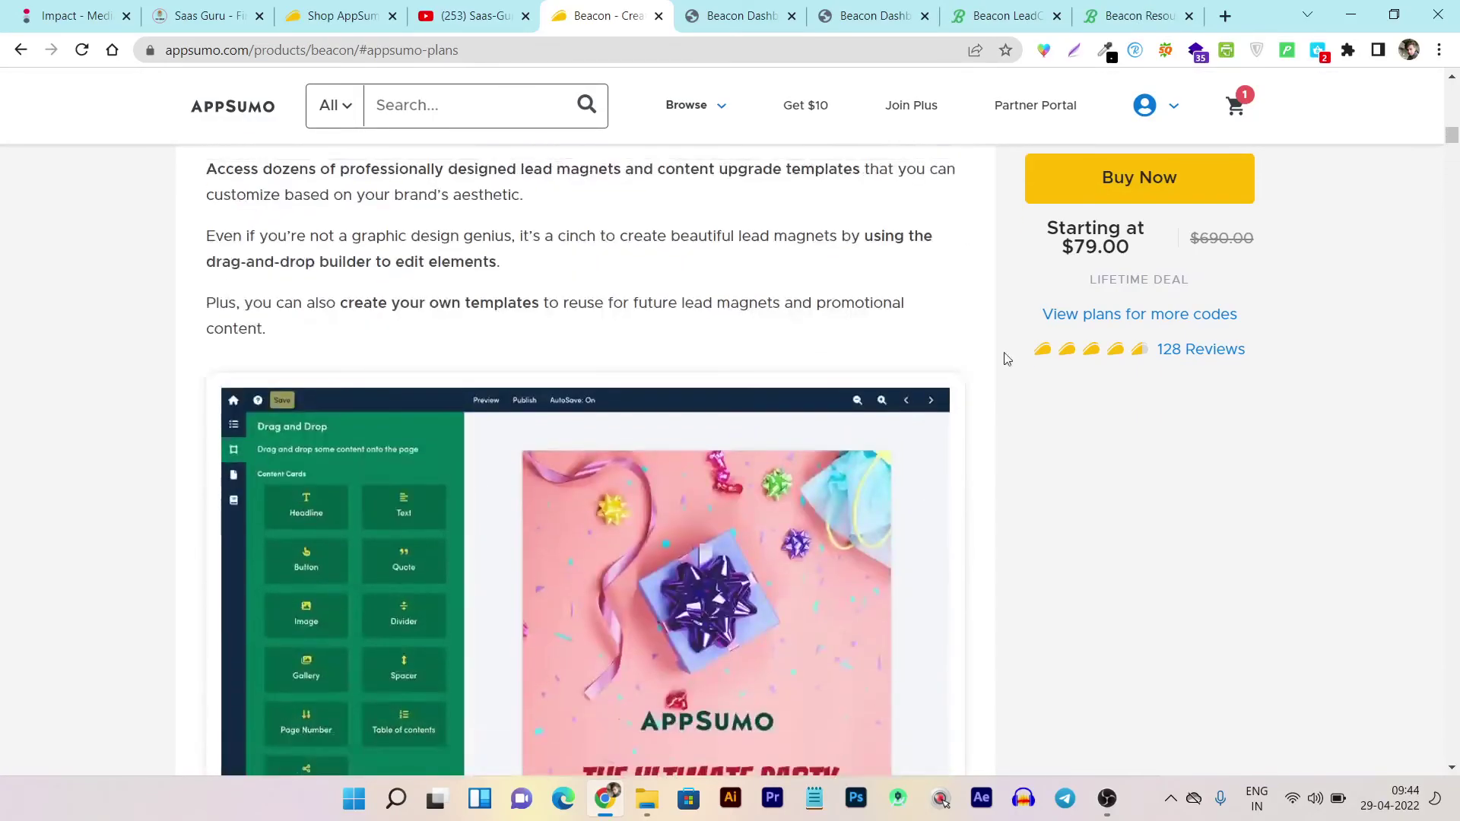
pyautogui.scroll(3, 987, 353)
pyautogui.scroll(5, 986, 354)
pyautogui.scroll(5, 986, 353)
pyautogui.scroll(5, 986, 354)
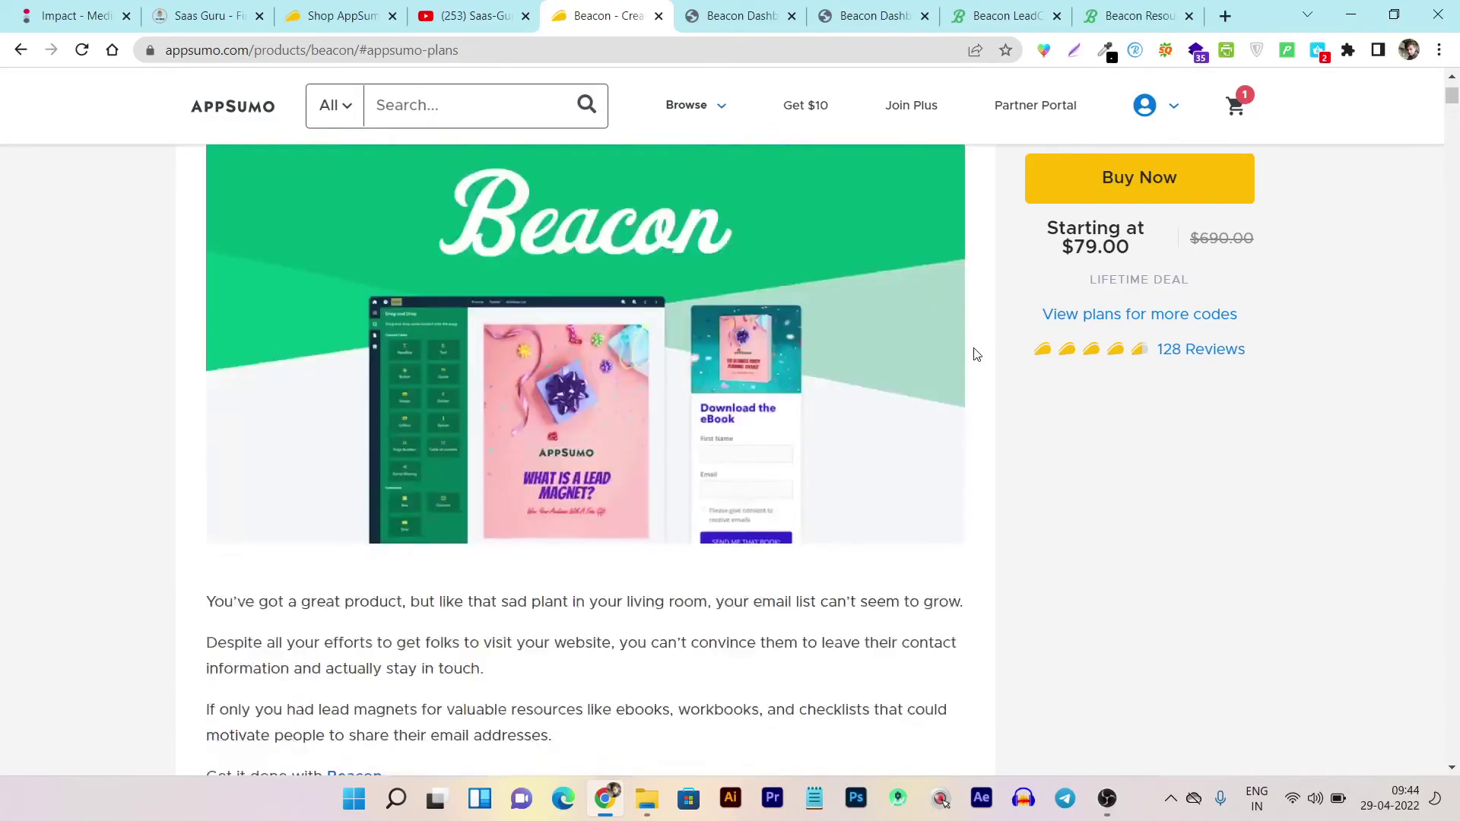
pyautogui.scroll(3, 987, 354)
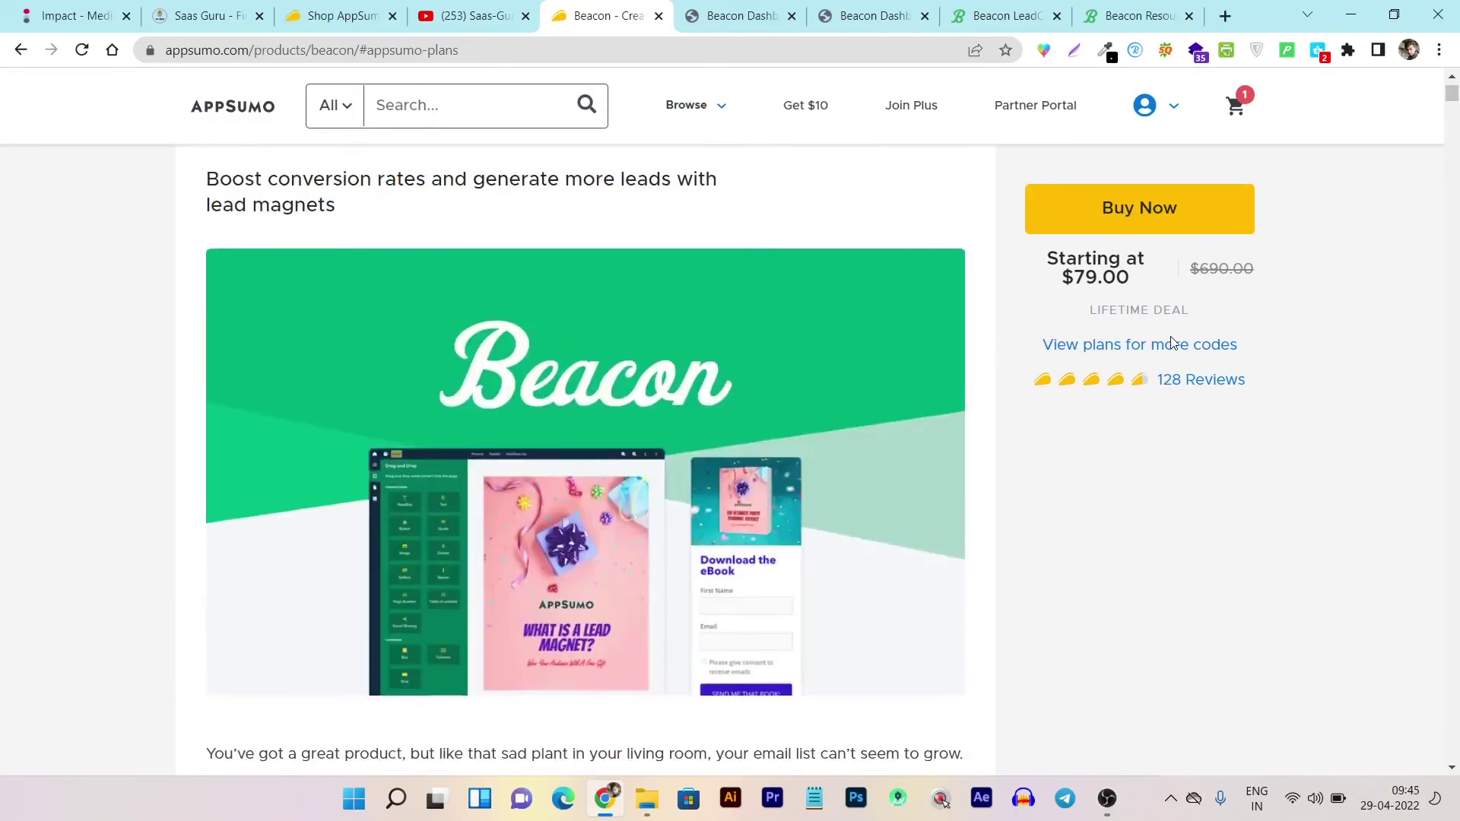
pyautogui.click(1133, 346)
pyautogui.scroll(-3, 570, 607)
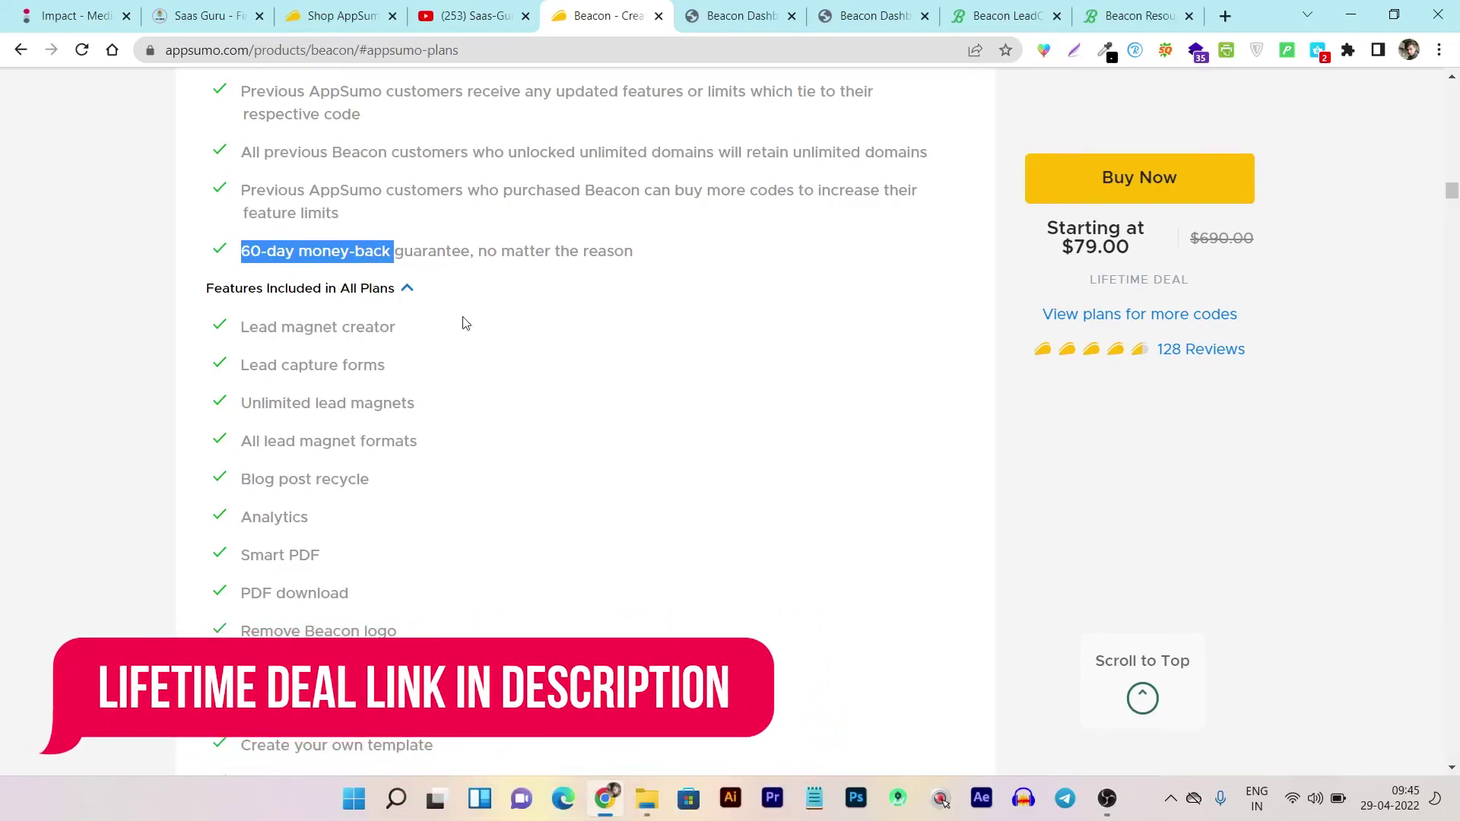
pyautogui.scroll(5, 1009, 298)
pyautogui.scroll(5, 1009, 309)
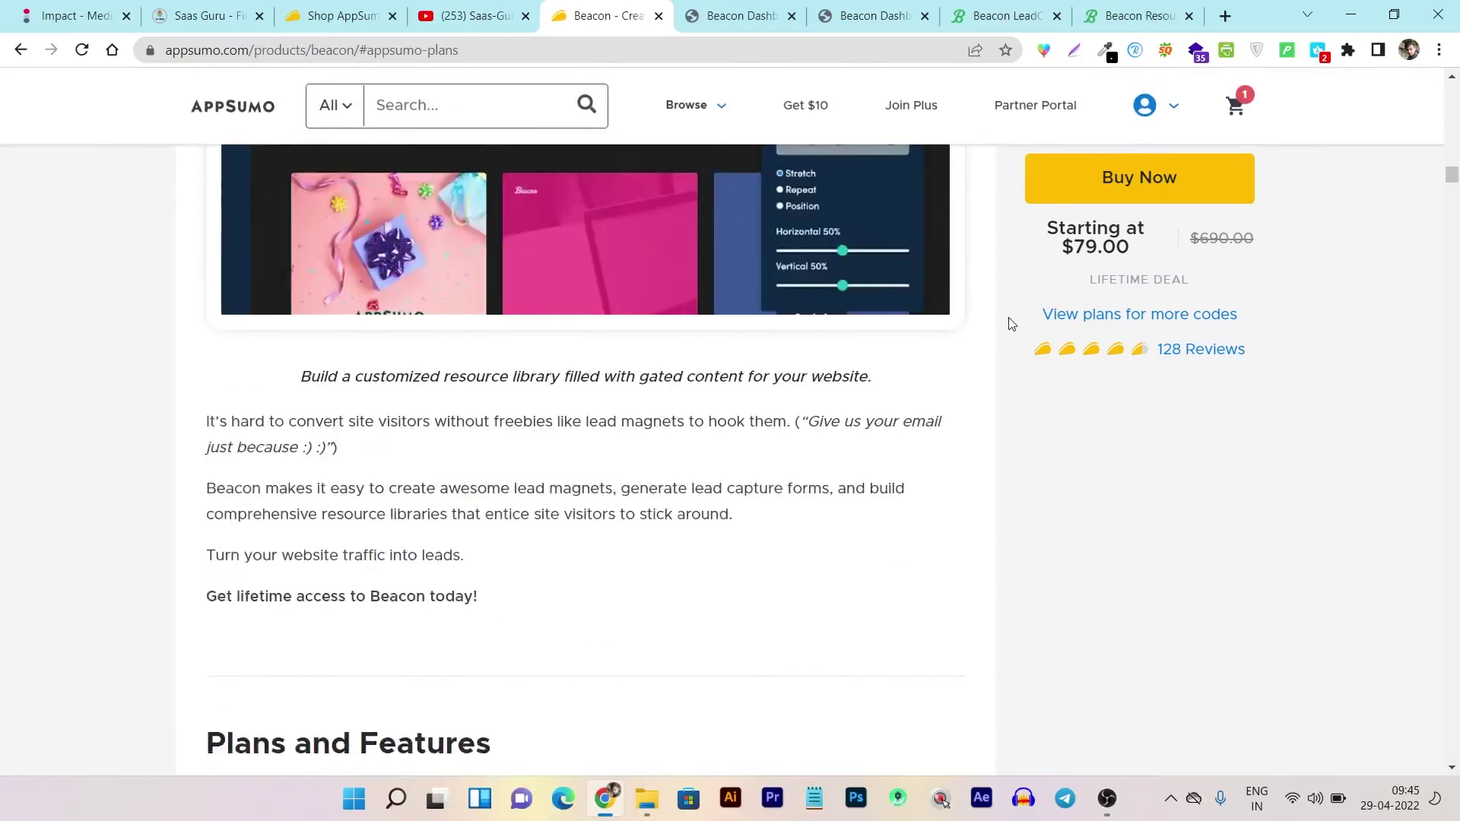
pyautogui.scroll(5, 1009, 320)
pyautogui.scroll(5, 1008, 324)
pyautogui.click(740, 15)
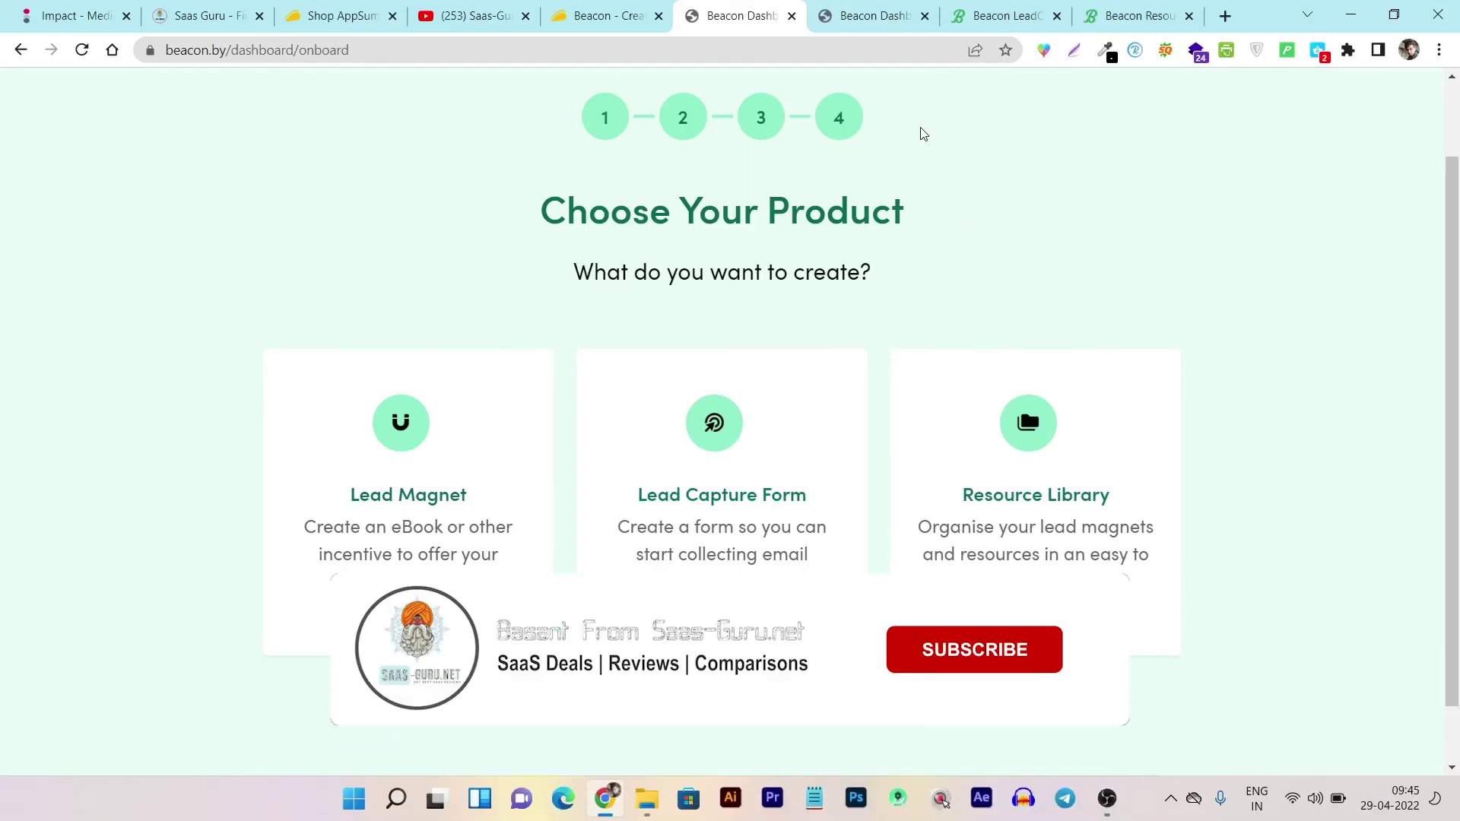
# Bring up Beacon's Choose Your Lead Magnet Format step with its seven formats, Blank to Video Lookbook
pyautogui.click(862, 16)
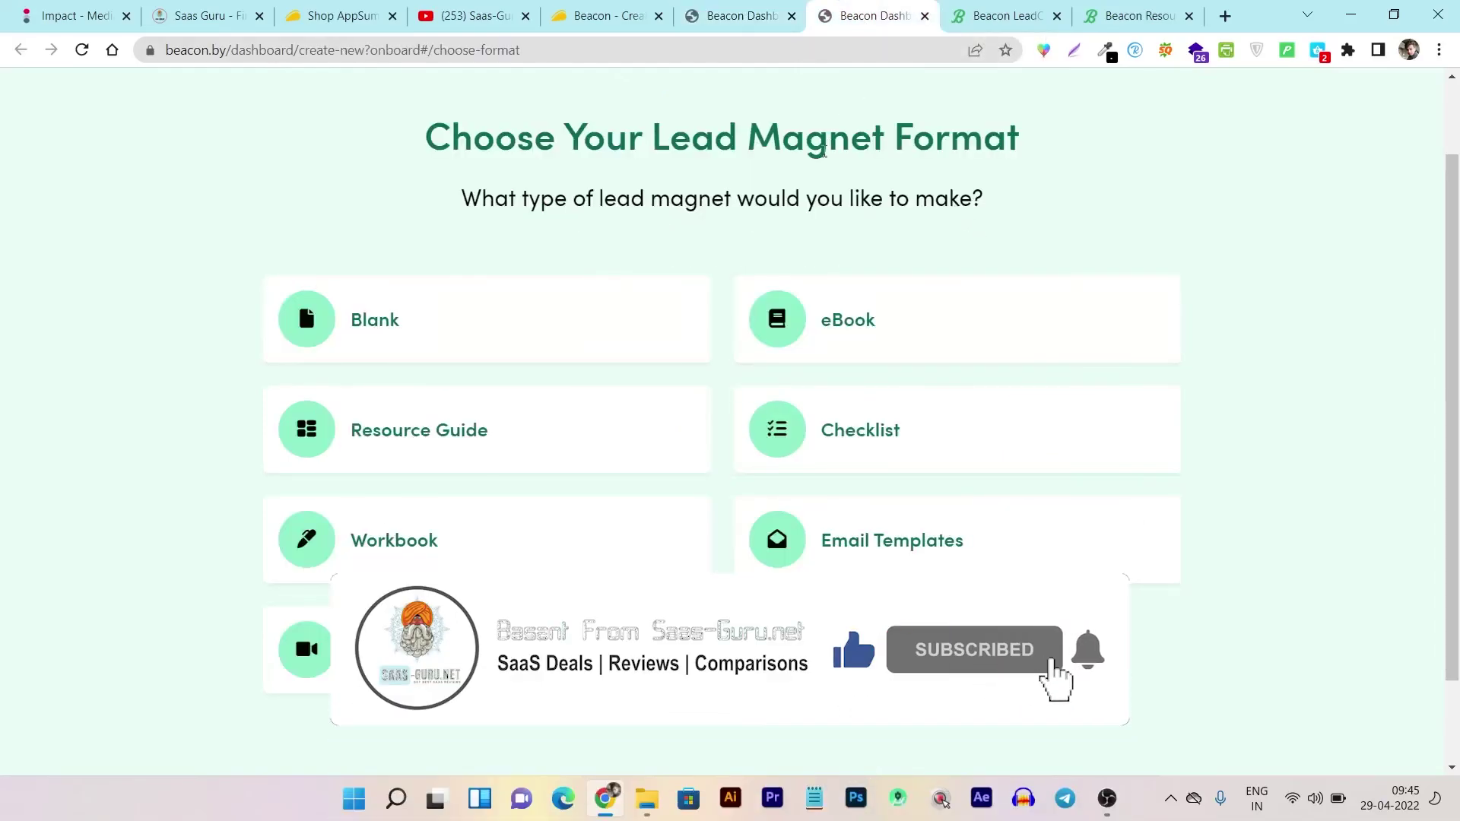
pyautogui.scroll(2, 1016, 202)
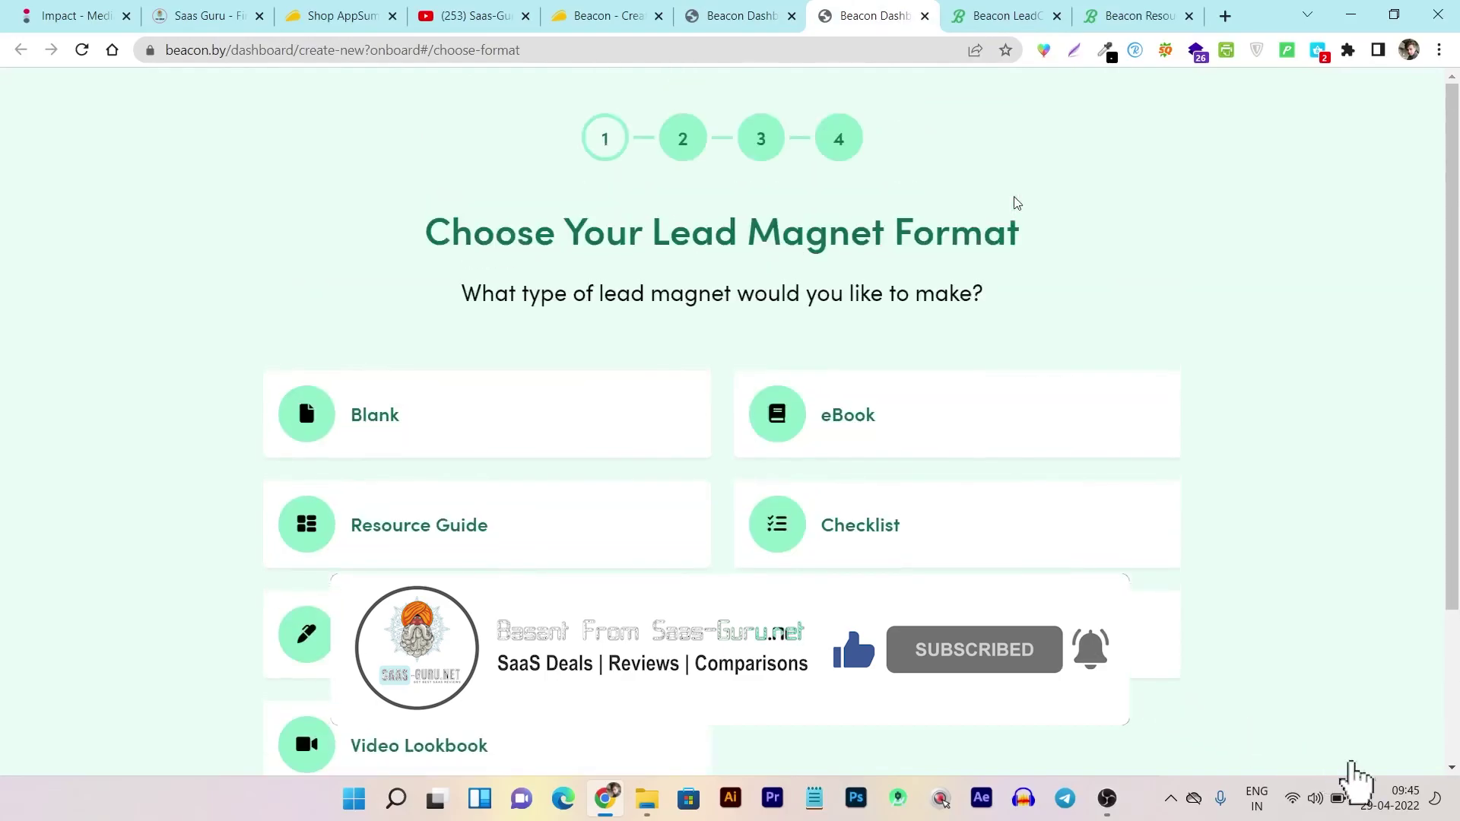
pyautogui.scroll(-3, 1017, 202)
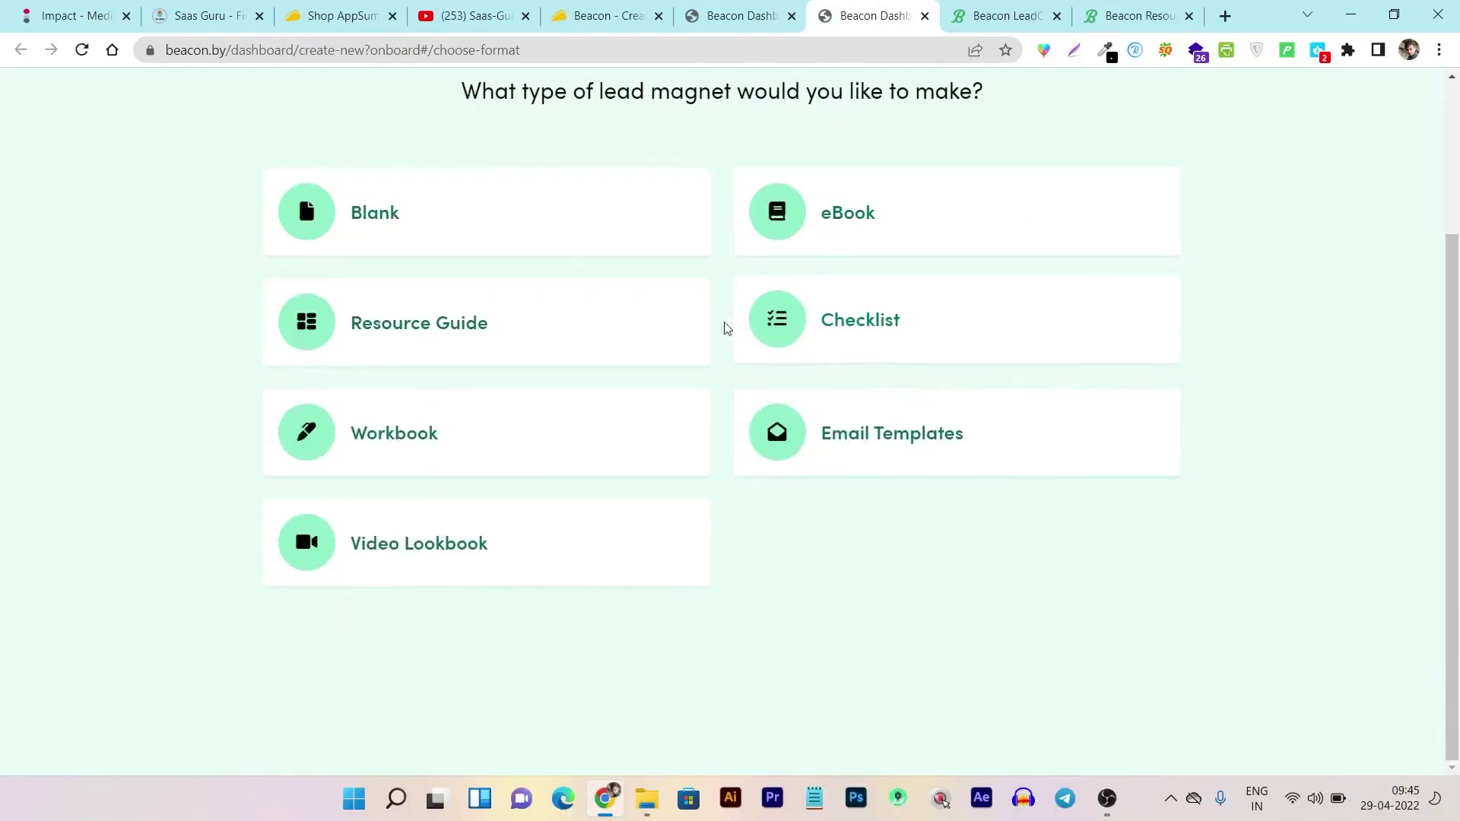
pyautogui.scroll(3, 724, 332)
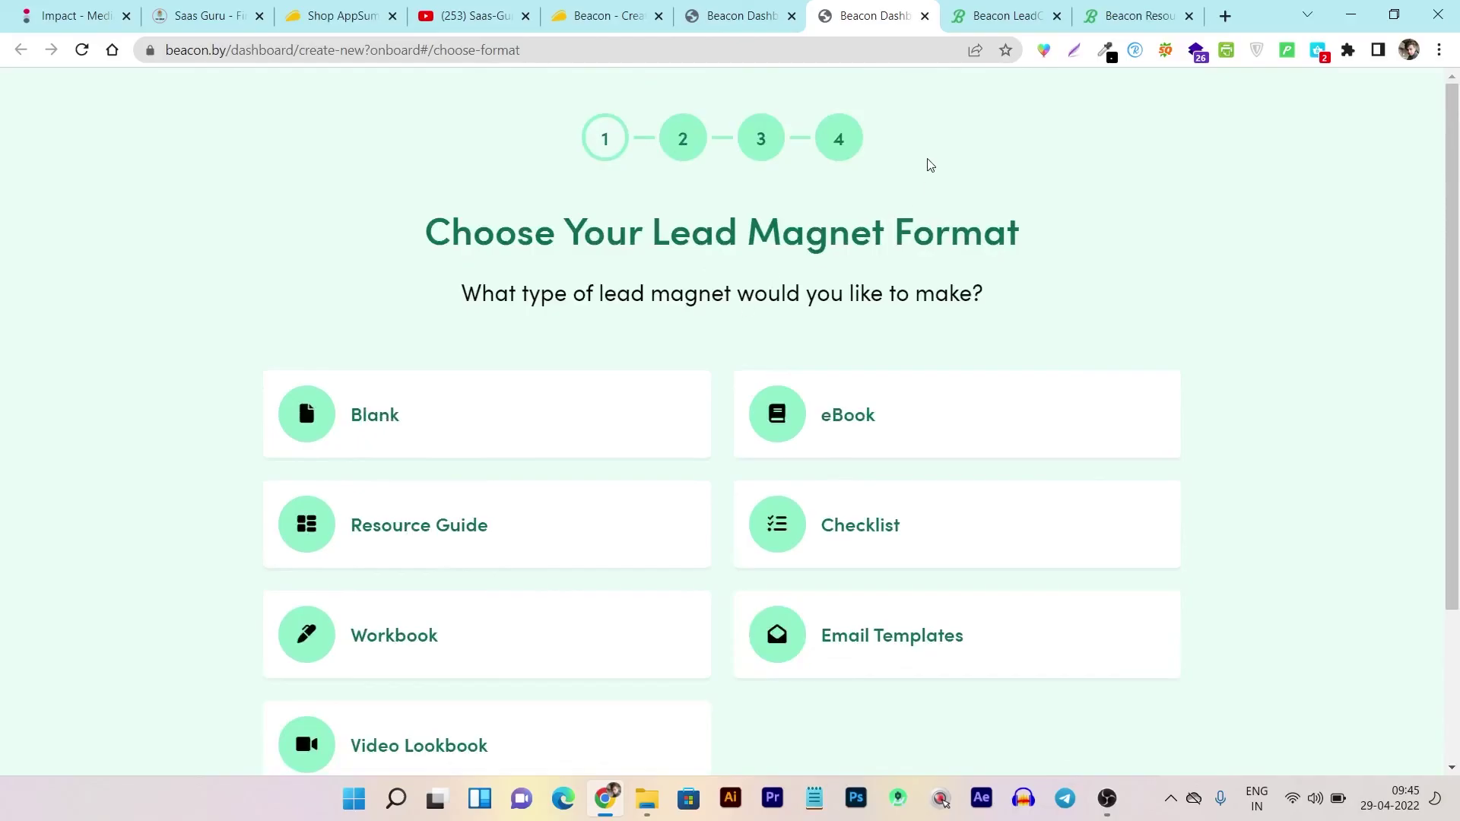